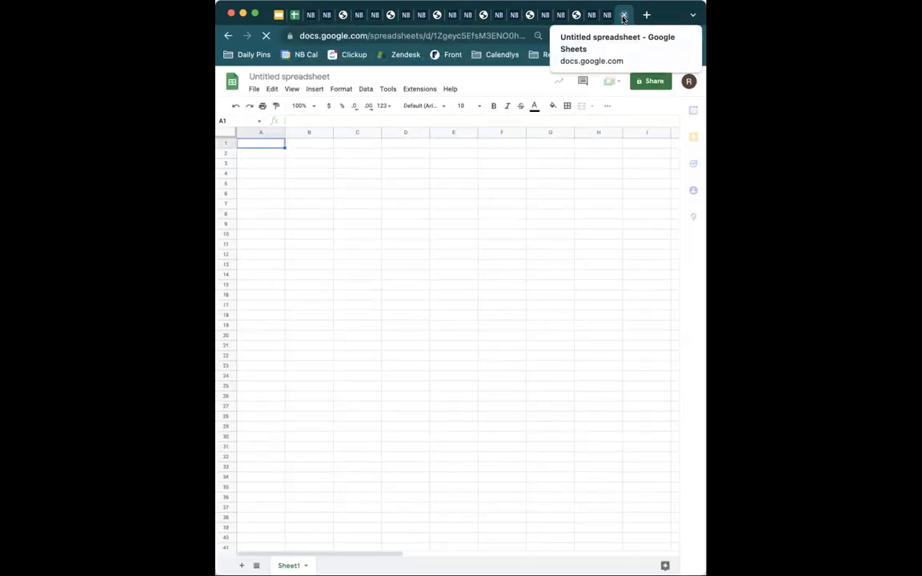
Close the untitled spreadsheet and review the TOF, MOF, BOFU campaign-name rules in the Naming Convention Working Sheet
left_click(624, 16)
left_click(296, 156)
left_click(278, 155)
left_click(284, 145)
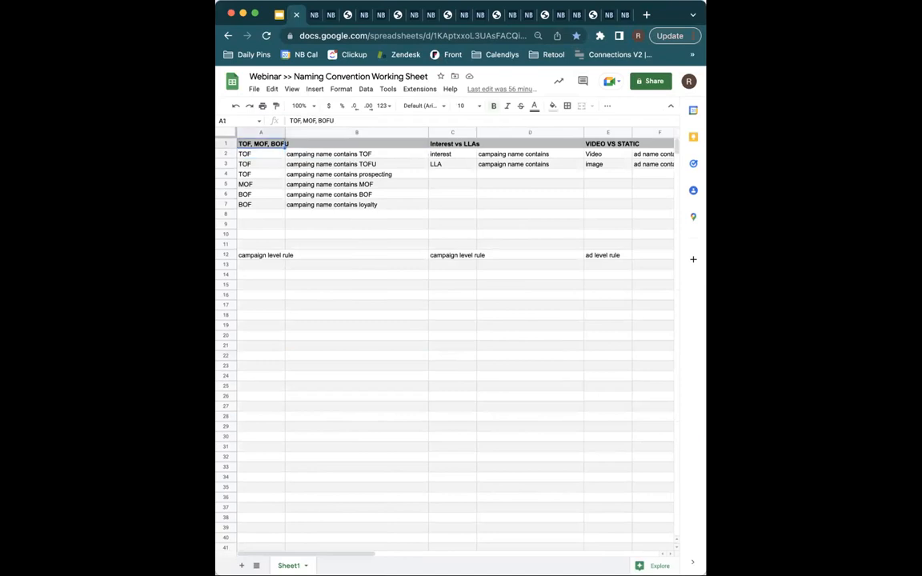
left_click(321, 153)
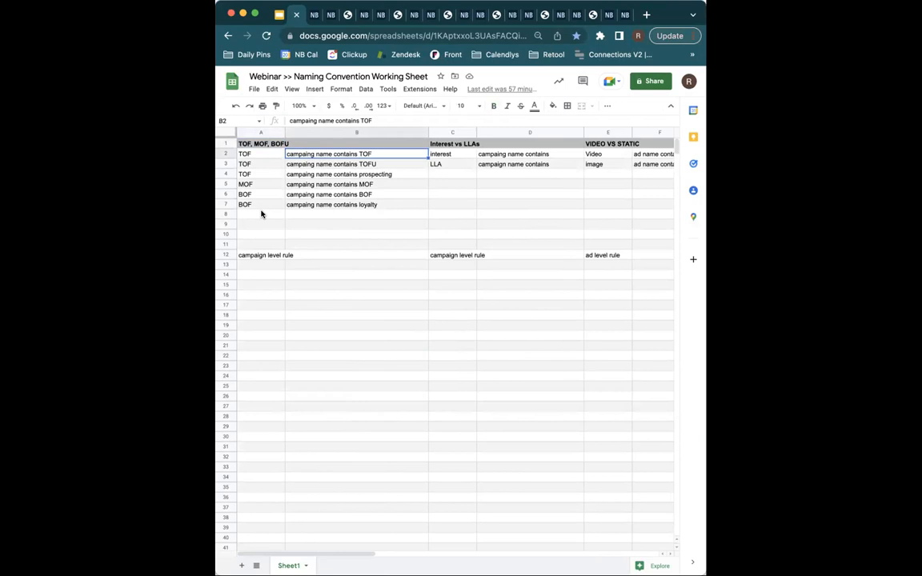
key("Down")
key("Down")
key("Down")
key("Down")
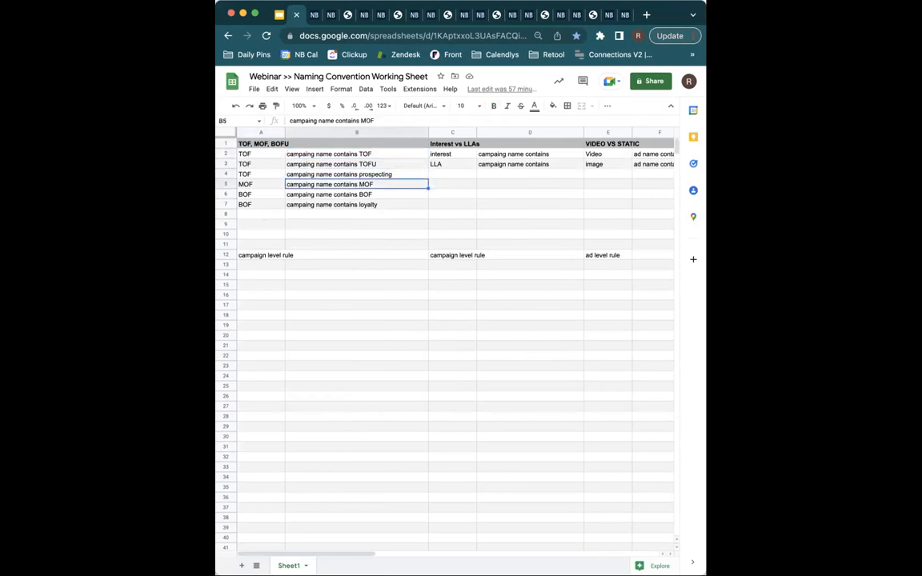
key("Down")
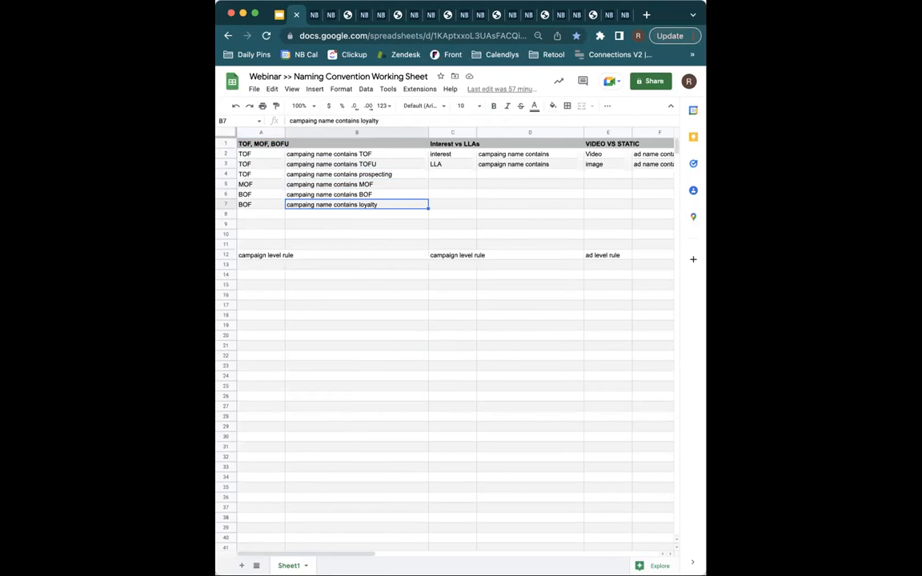
Enter the heading "Video vs static" in A15 with the labels "Video" and "Image" in the two cells below
left_click(253, 287)
type("Video vs Tatic")
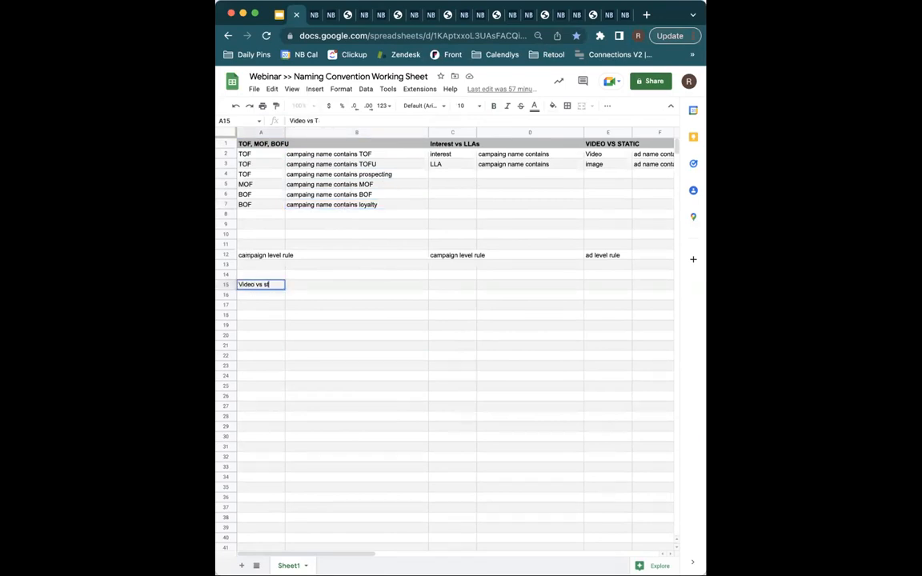
key("Return")
type("Video")
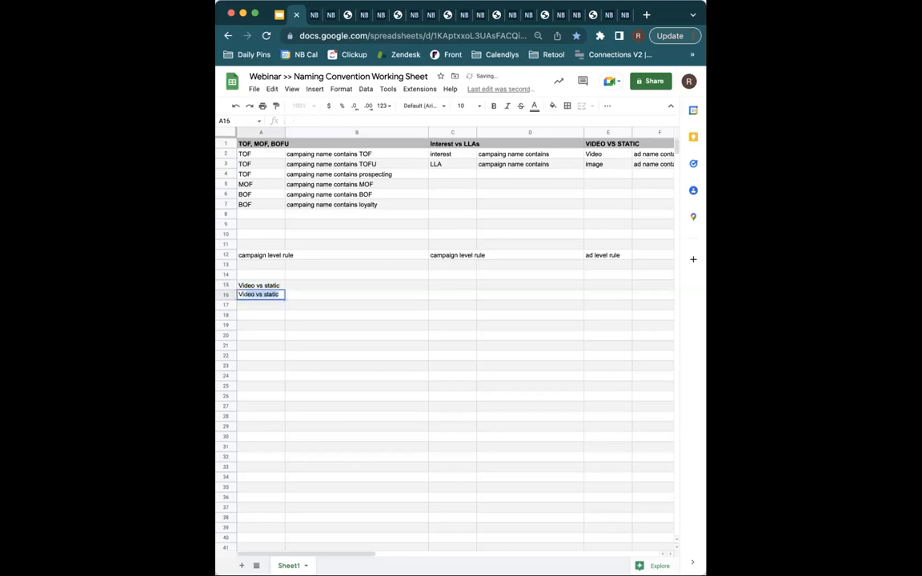
key("Delete")
key("Return")
type("Image")
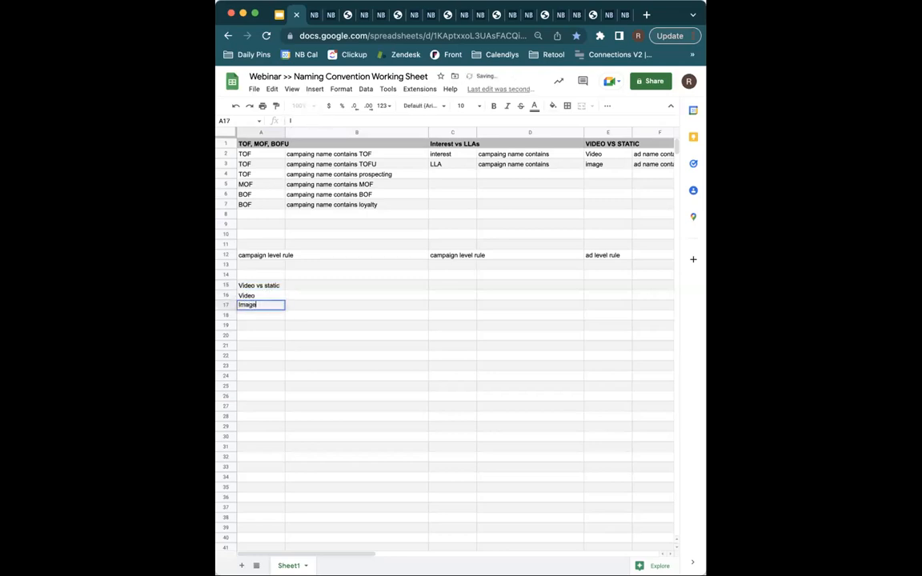
key("Tab")
key("Up")
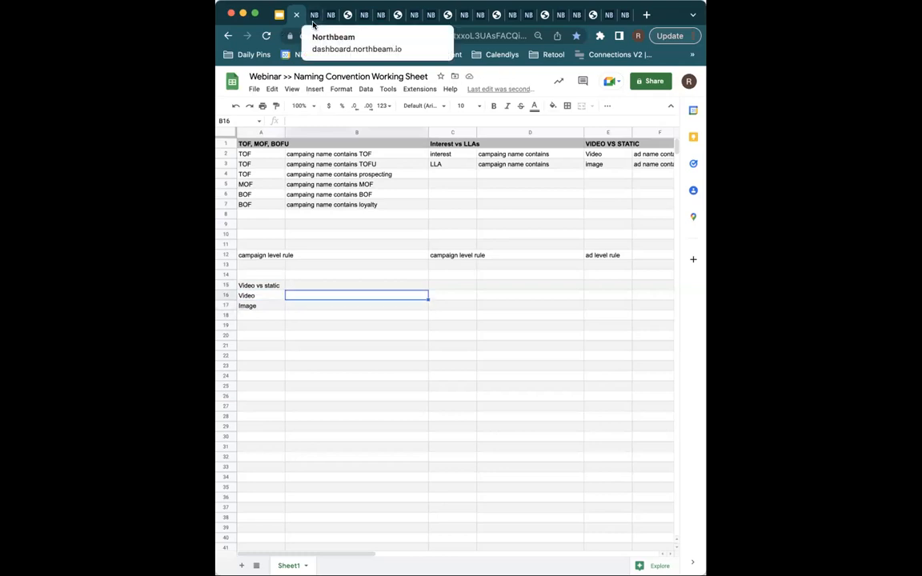
type(".mp4")
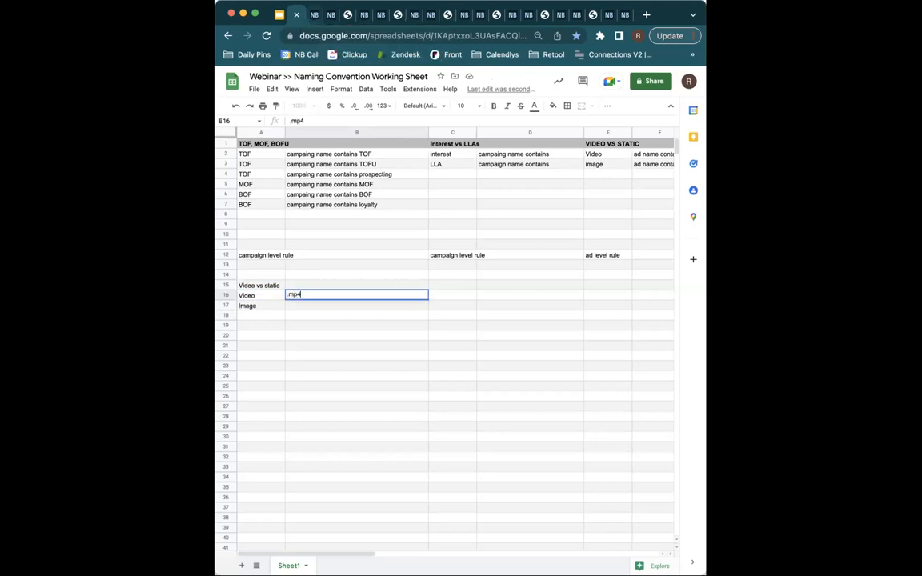
key("Tab")
type(".")
key("BackSpace")
type("VID")
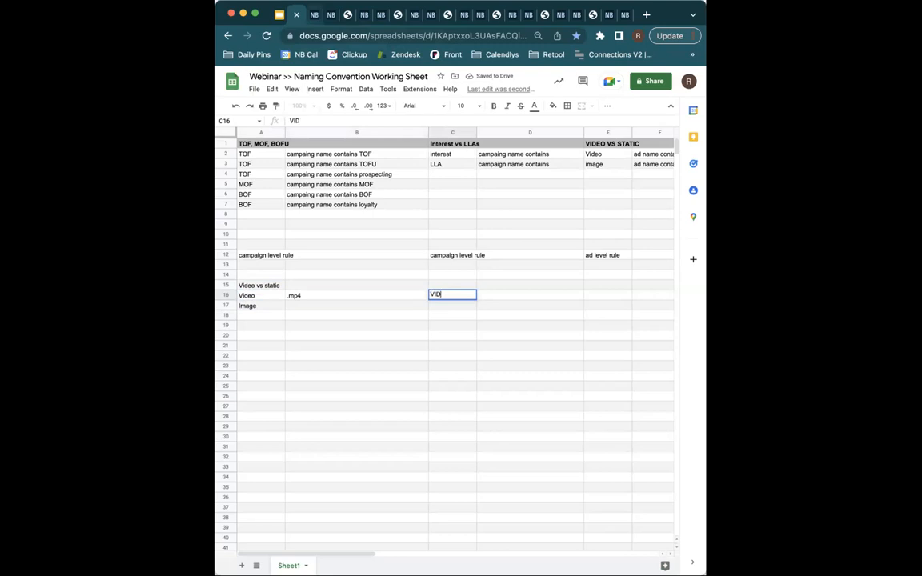
key("BackSpace")
key("BackSpace")
key("BackSpace")
key("BackSpace")
key("BackSpace")
left_click(333, 296)
key("Delete")
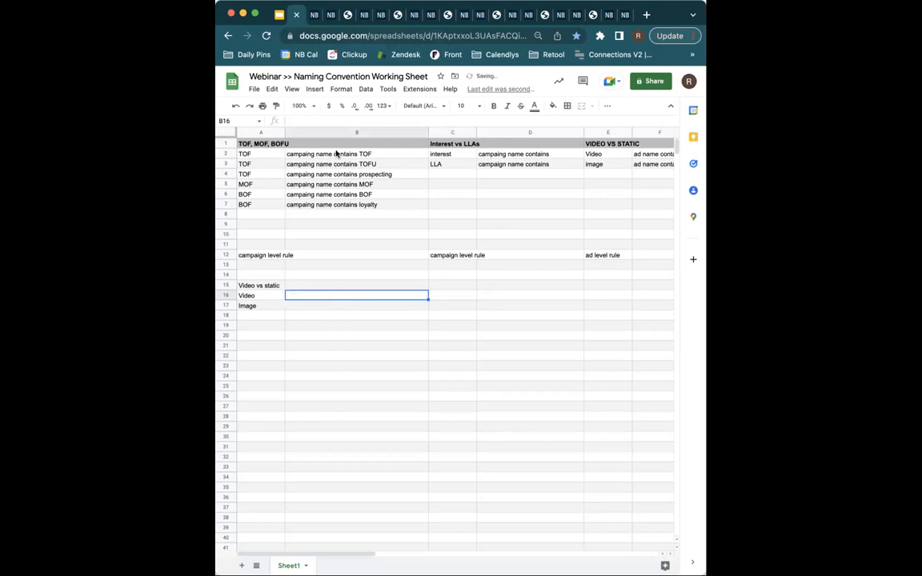
Switch to the Northbeam dashboard, widen the browser window and look over the charts and campaign table
left_click(312, 15)
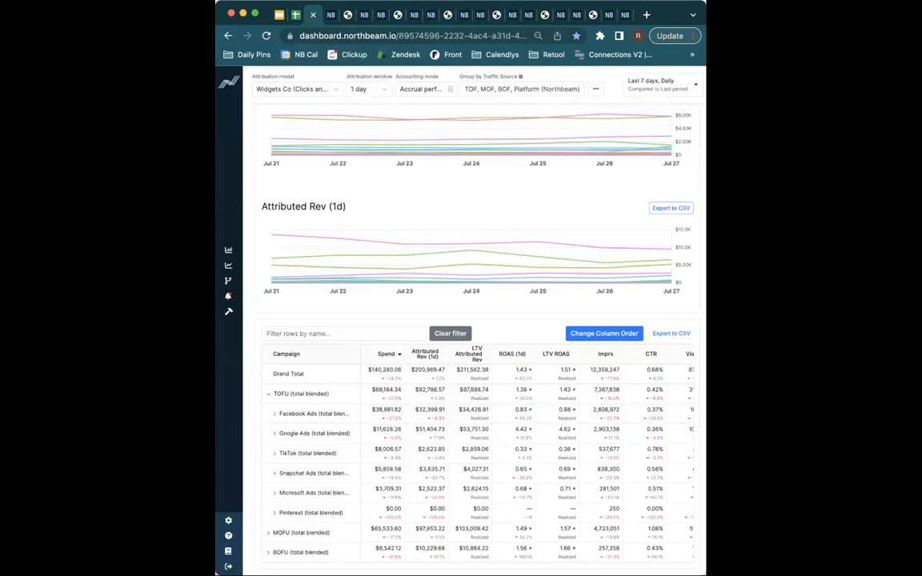
left_click_drag(704, 138, 869, 138)
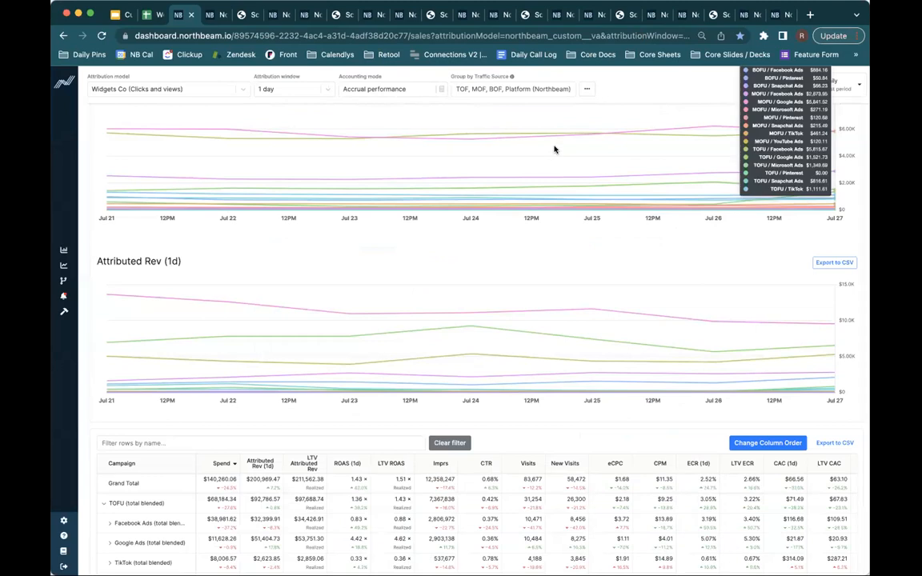
left_click(483, 89)
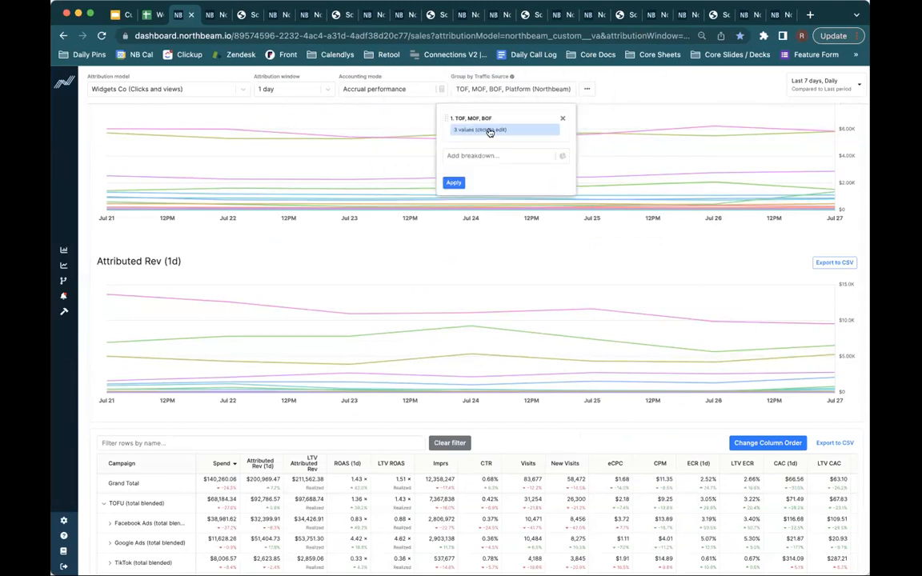
left_click(393, 420)
scroll(394, 421, "down", 2)
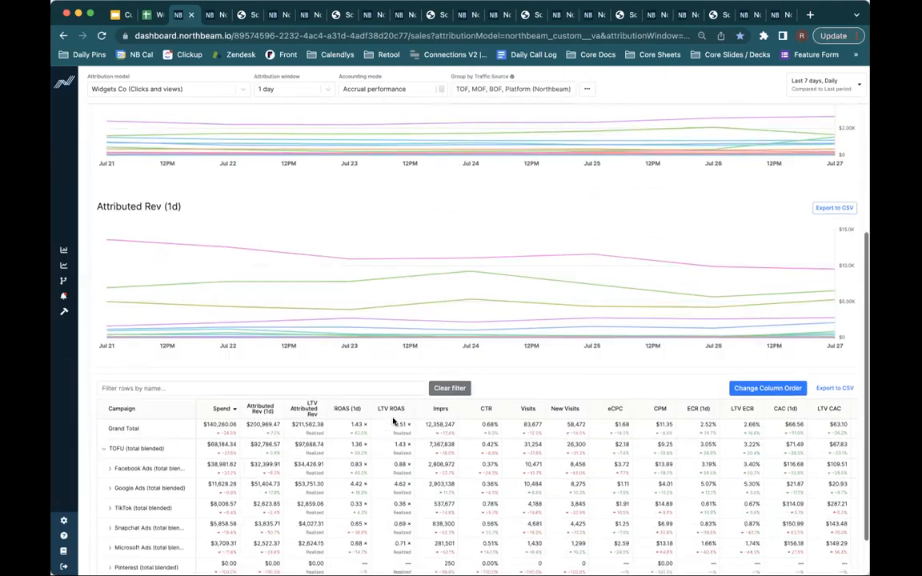
Apply a second breakdown by Platform (Northbeam) limited to Facebook Ads, and return to the previous dashboard view
left_click(497, 89)
left_click(494, 155)
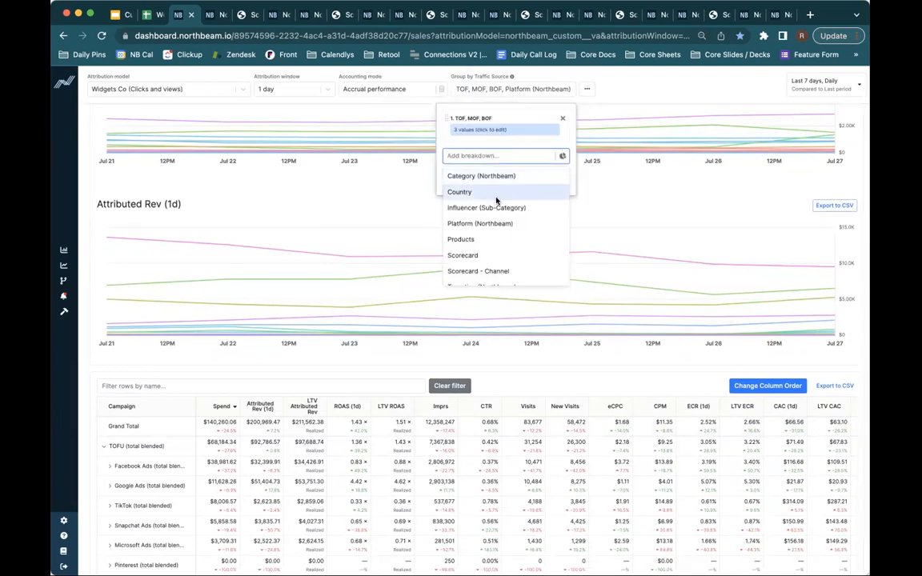
left_click(480, 223)
left_click(452, 164)
left_click(545, 280)
left_click(522, 264)
type("face")
left_click(393, 293)
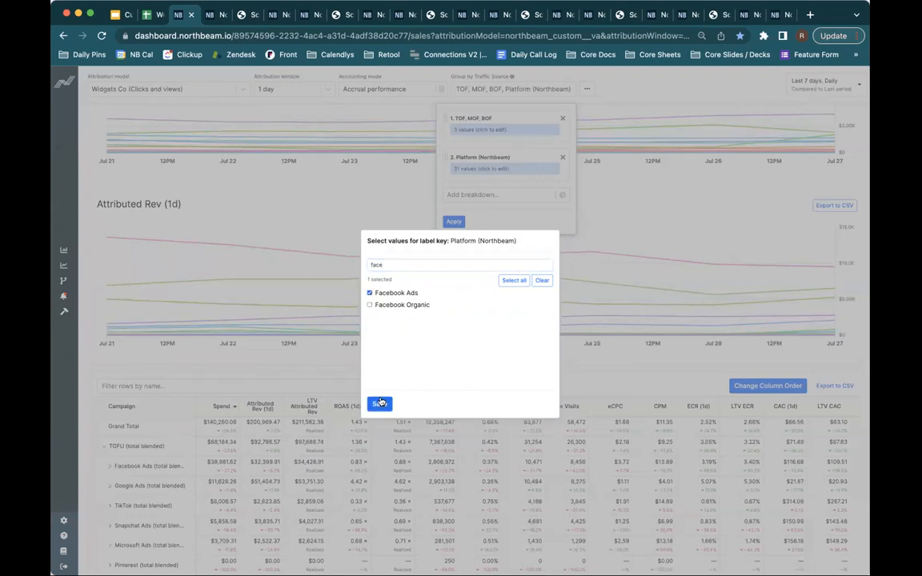
left_click(381, 403)
left_click(450, 200)
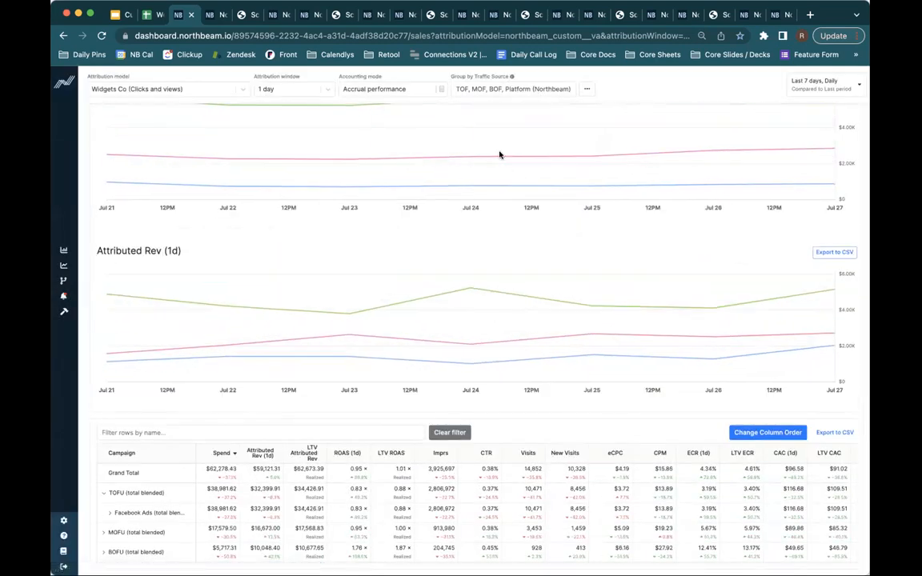
left_click(64, 37)
Collapse the TOFU (total blended) group in the campaign table and compare the TOFU, MOFU and BOFU rows
scroll(181, 312, "down", 2)
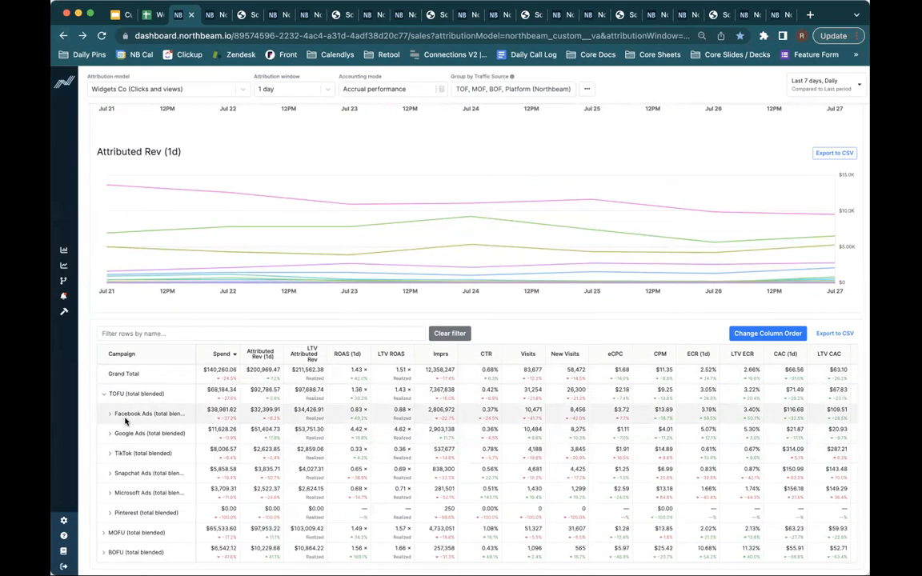
left_click(103, 394)
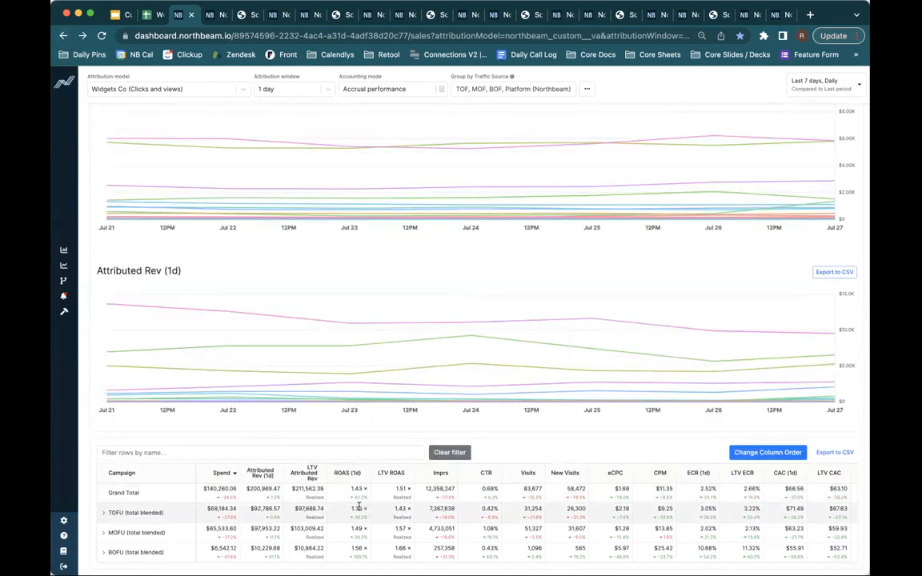
double_click(628, 511)
left_click_drag(628, 521, 609, 521)
Create another rule on the Northbeam Rules page with the label key "Funnel Stages" at the Campaign level
left_click(215, 15)
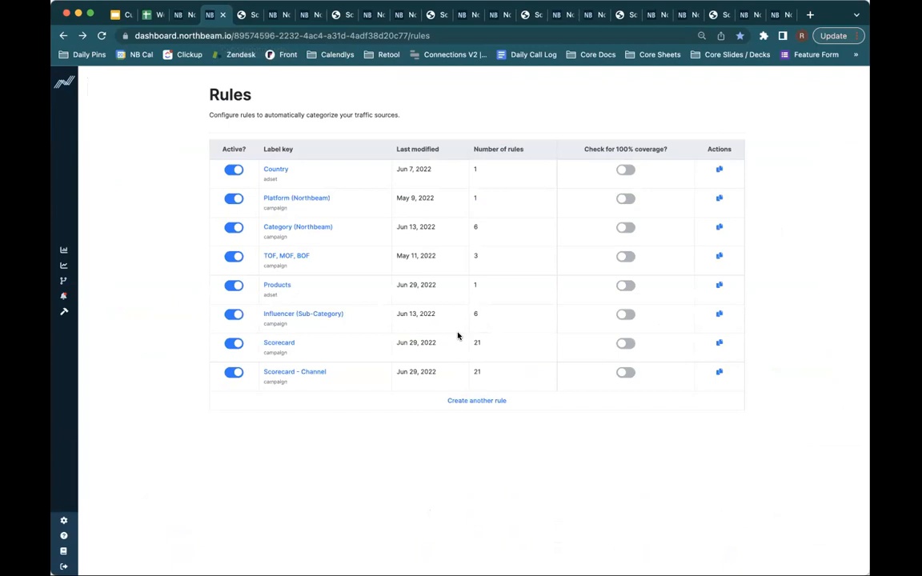
mouse_move(92, 301)
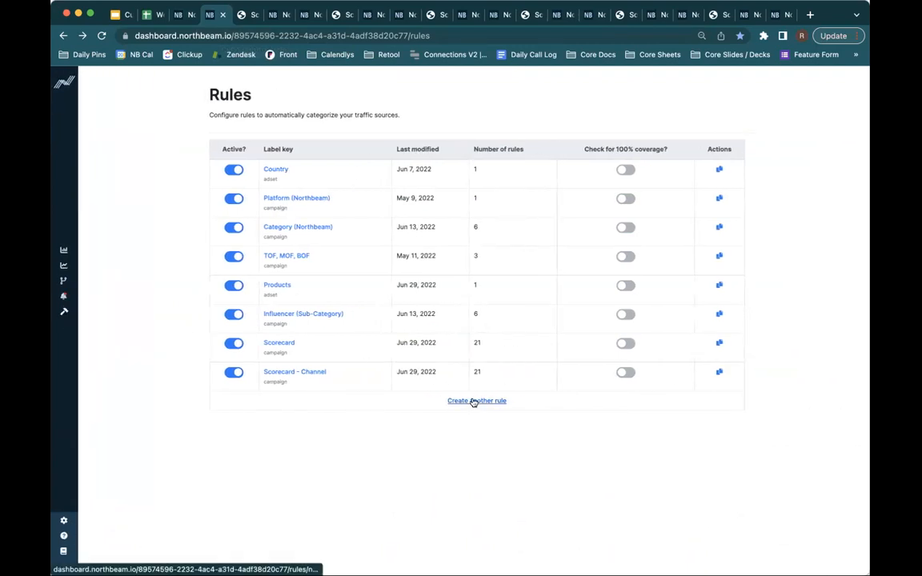
left_click(474, 403)
left_click(326, 185)
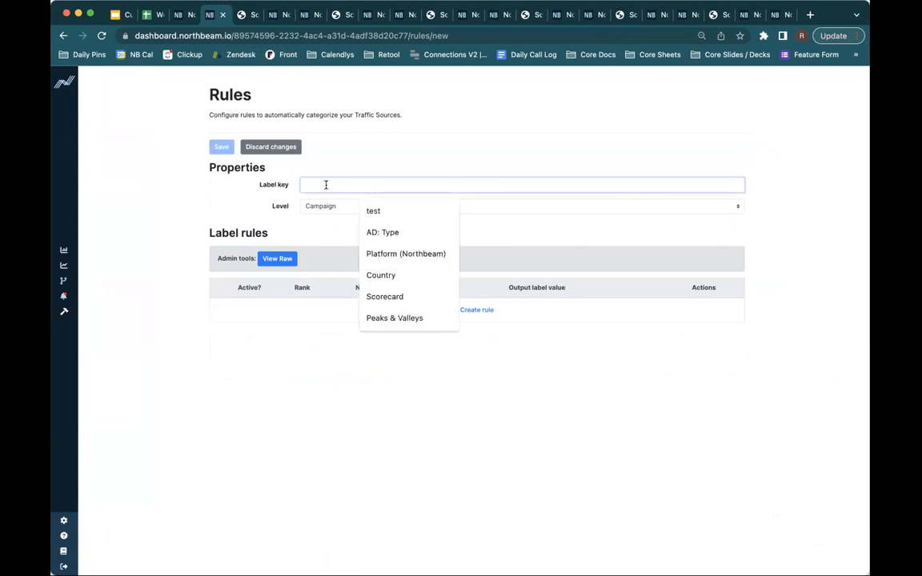
type("Fu")
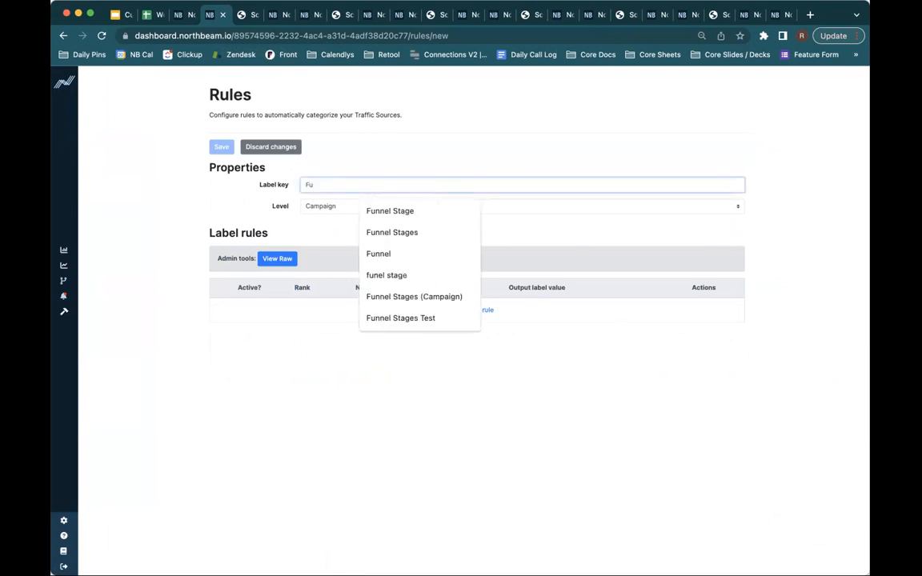
type("nnel Stages")
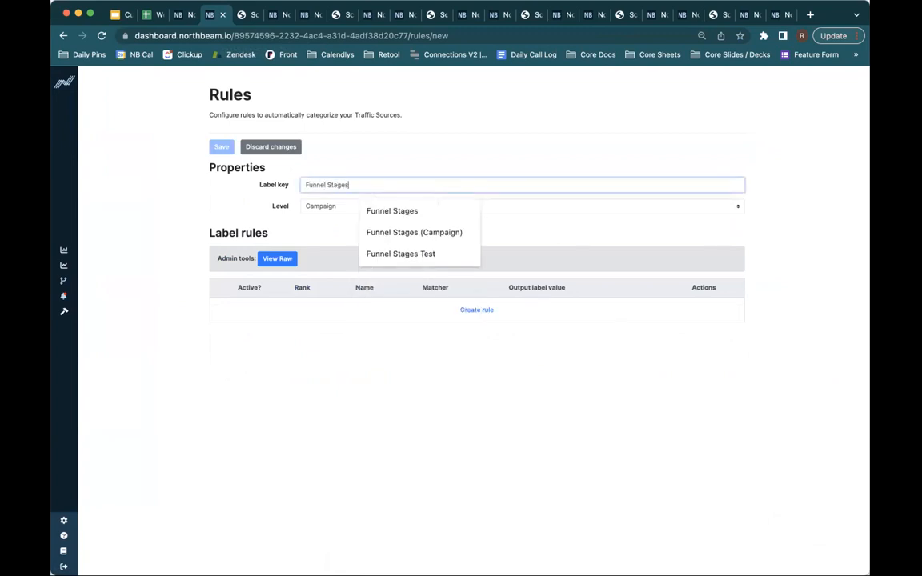
left_click(390, 328)
left_click(451, 208)
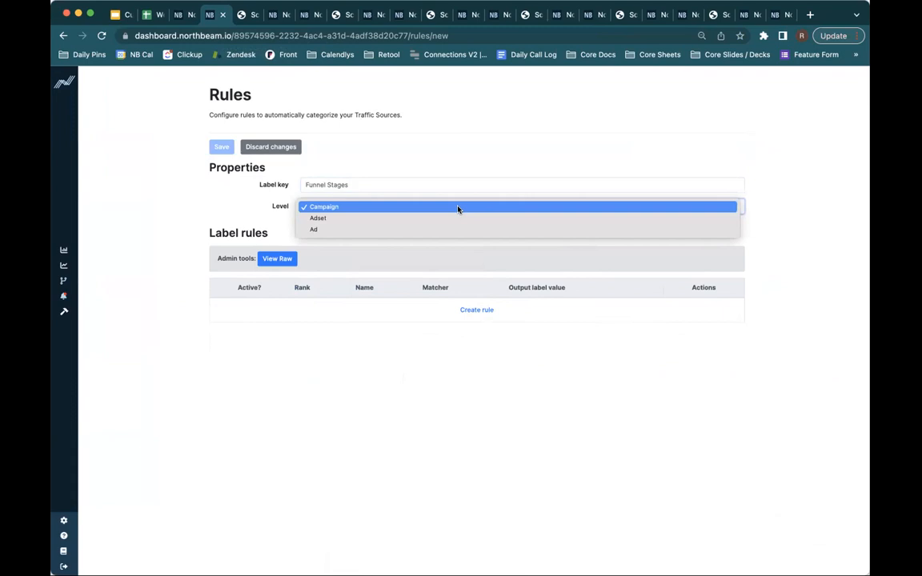
left_click(458, 208)
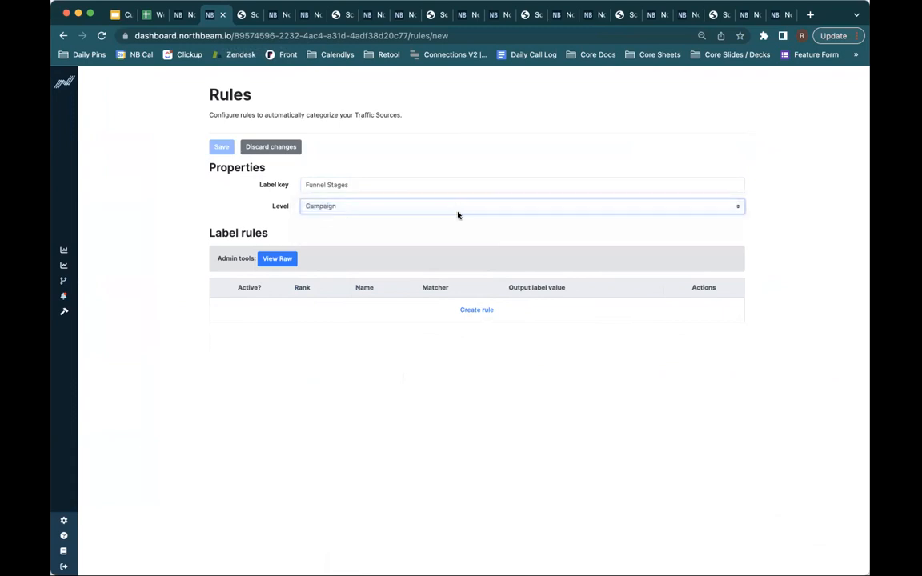
Add a label rule named "TOF" whose matcher checks NBT campaign name with the "matches regex" condition
left_click(478, 311)
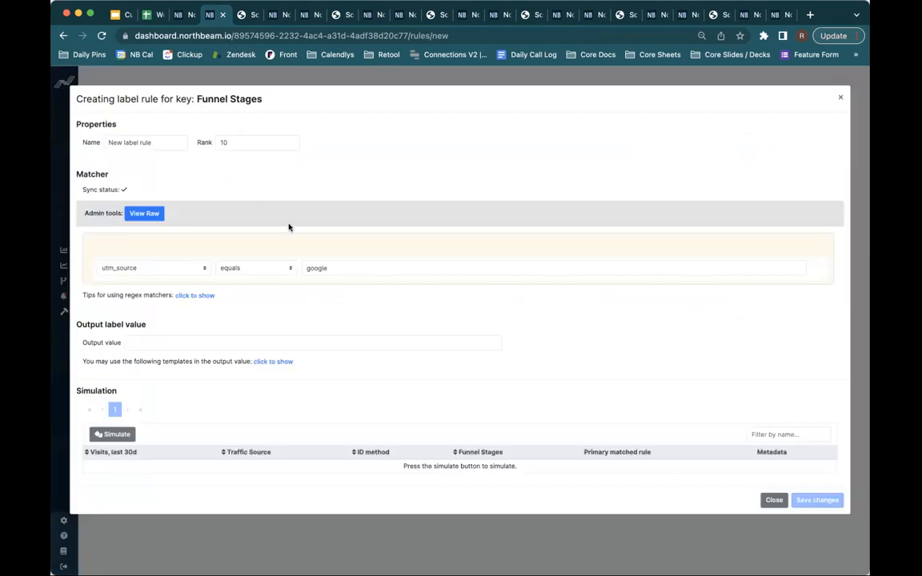
left_click_drag(157, 142, 104, 138)
type("TOF")
left_click(174, 268)
left_click(191, 224)
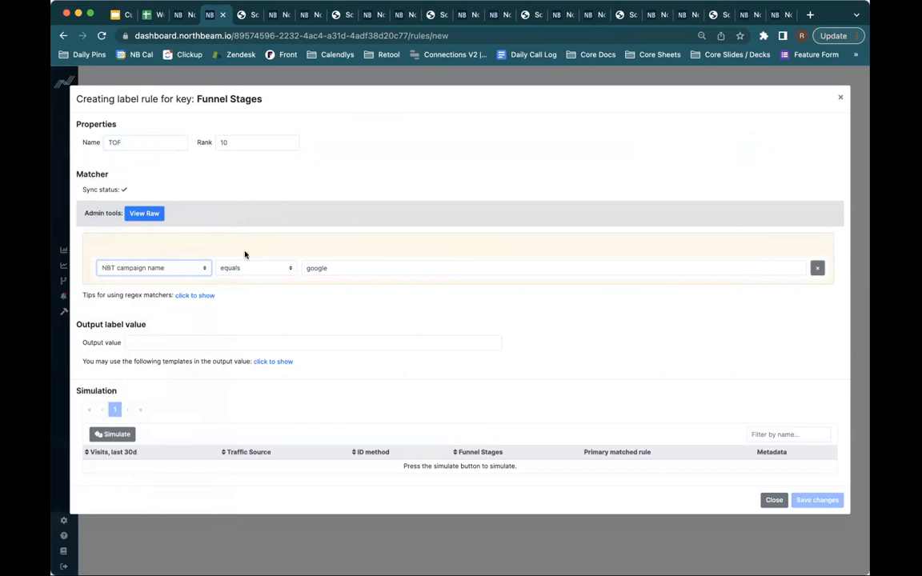
left_click(280, 268)
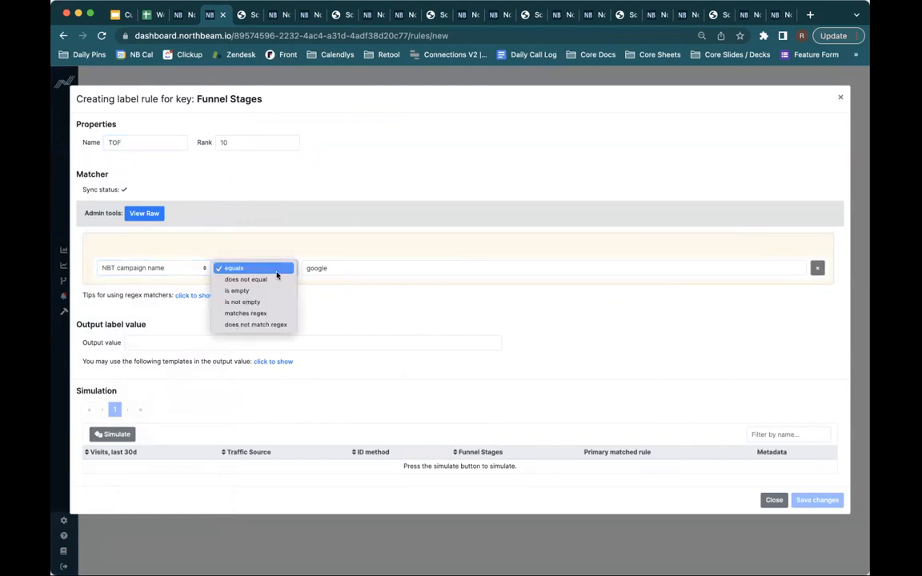
left_click(266, 314)
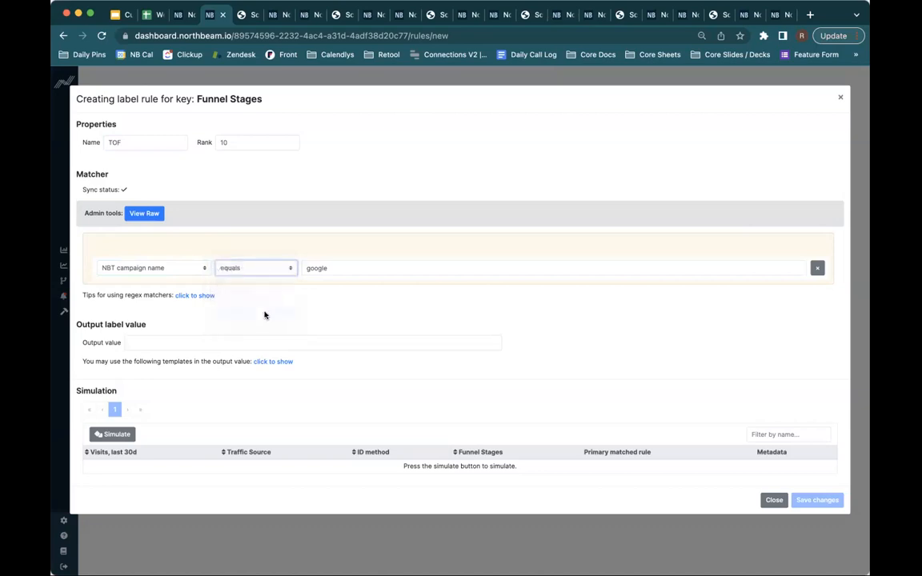
Show the regex matcher tips and copy the case-insensitive prefix (?i) to the start of the matcher value
left_click(201, 296)
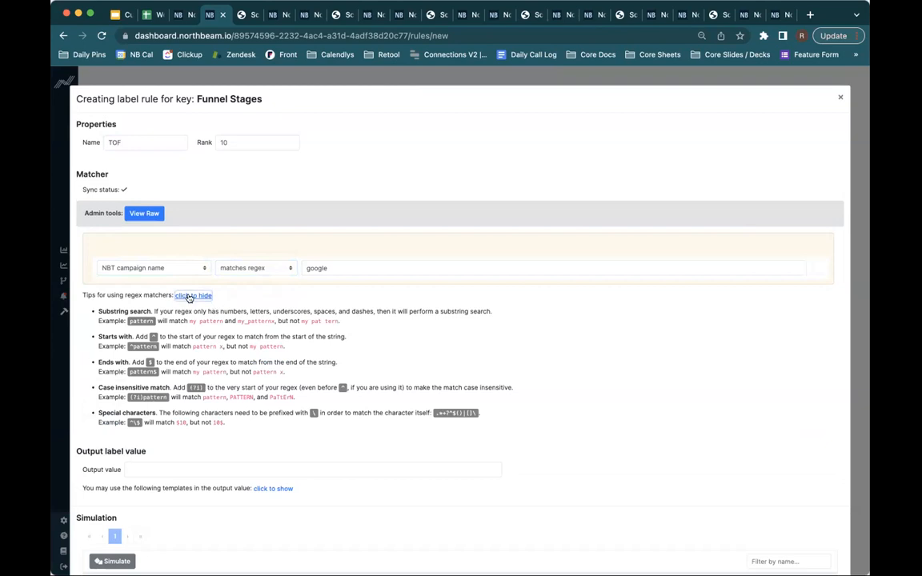
left_click(189, 296)
left_click(196, 296)
left_click(183, 296)
left_click_drag(169, 295, 78, 303)
left_click(188, 296)
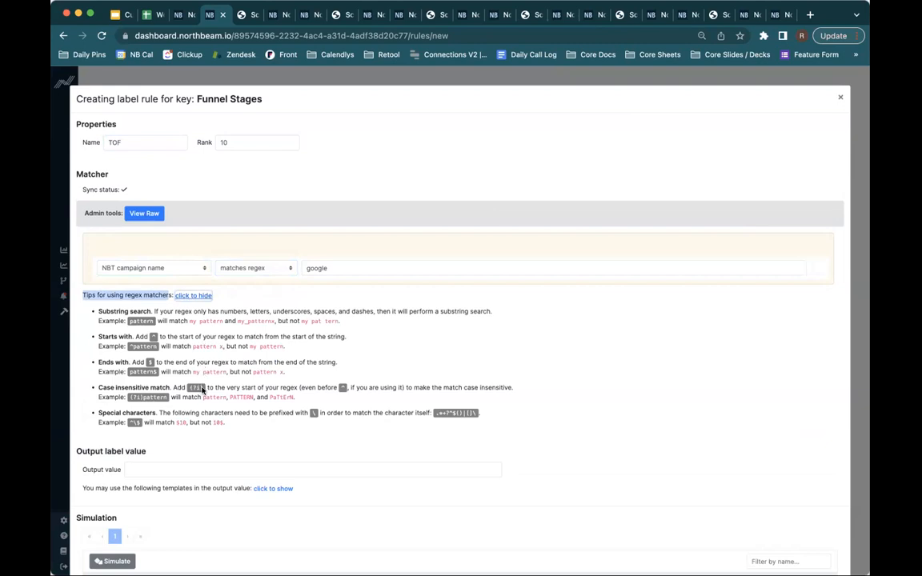
left_click_drag(202, 390, 188, 389)
key("super+c")
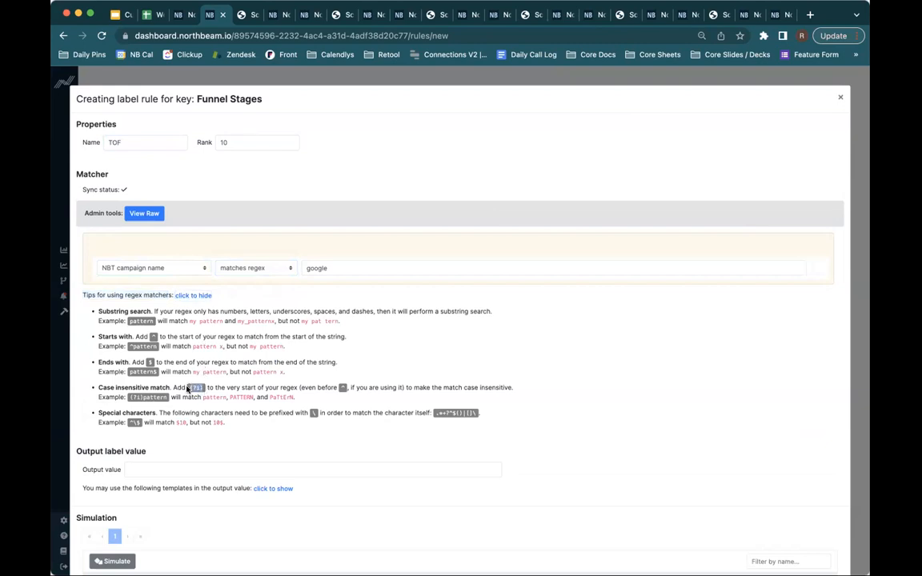
left_click(307, 268)
key("super+v")
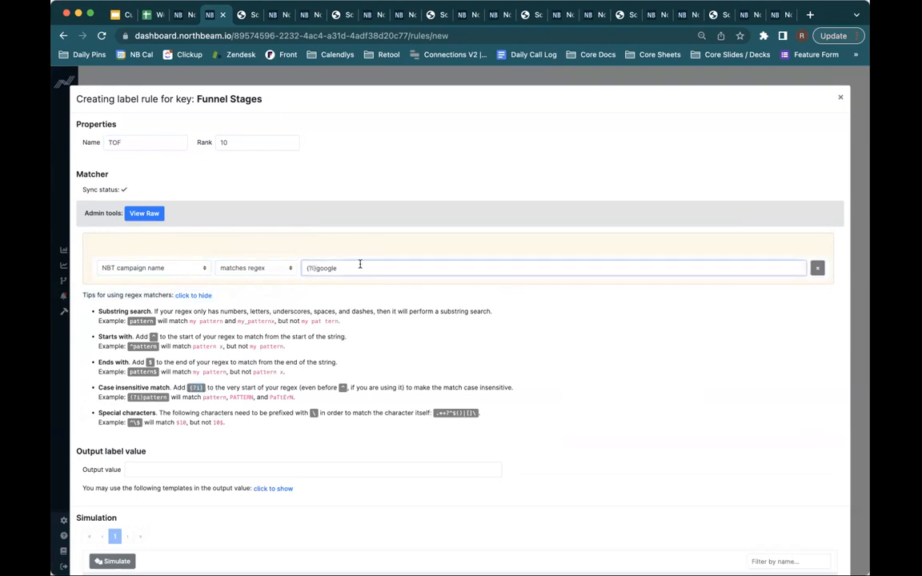
Set the regex value of the NBT campaign name matcher to (?i)TOF
key("Delete")
type("GO")
left_click(560, 391)
left_click_drag(314, 267, 292, 269)
key("BackSpace")
key("super+z")
type("TO")
Set the output label value to TOF and simulate the rule against the traffic sources
left_click(185, 469)
type("TOF")
left_click(112, 561)
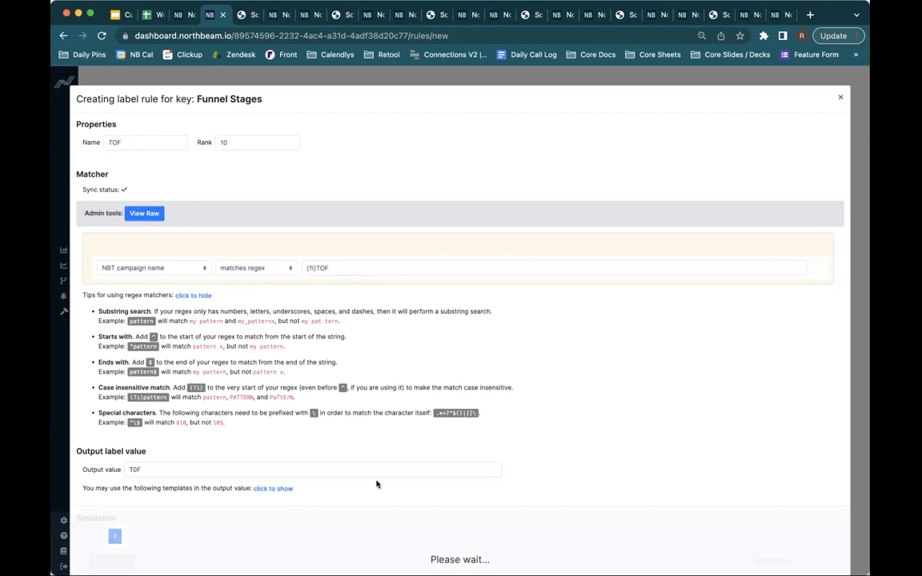
scroll(377, 484, "down", 2)
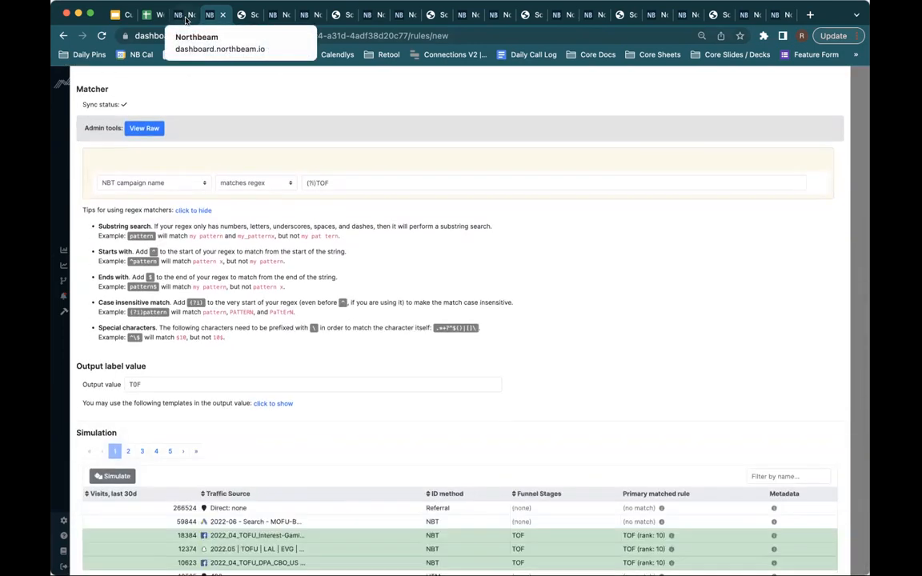
scroll(422, 244, "down", 2)
scroll(424, 241, "down", 2)
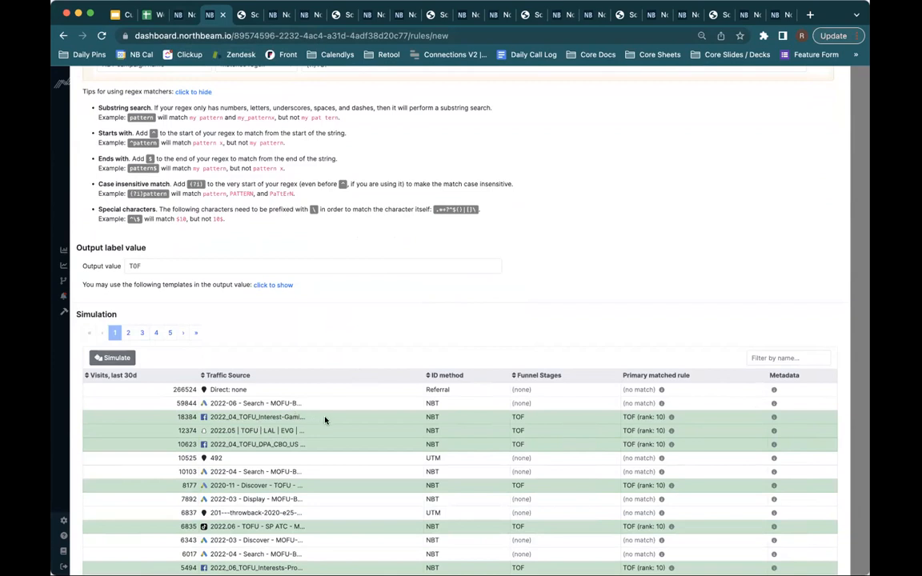
Check the simulation results with the name filters TOF, mof and bof
left_click(771, 360)
type("TOF")
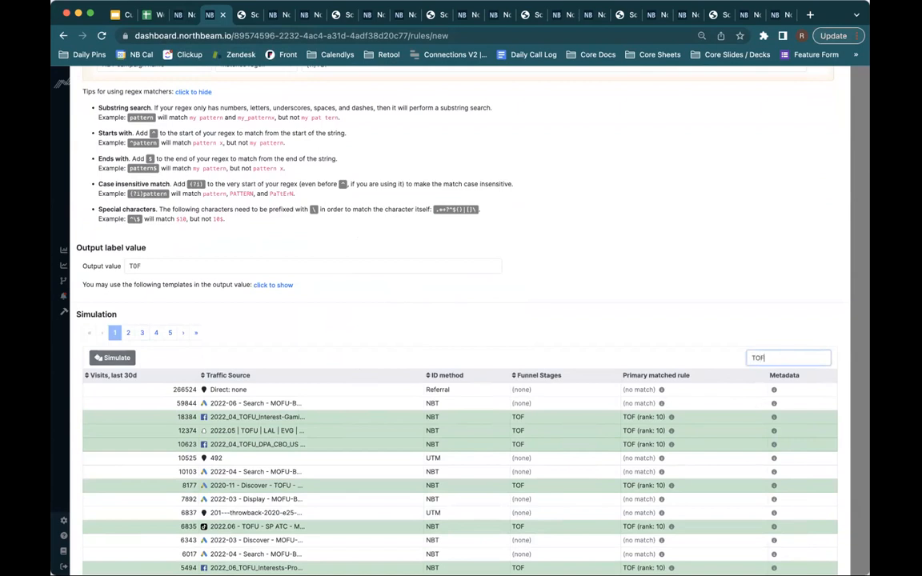
scroll(701, 351, "down", 3)
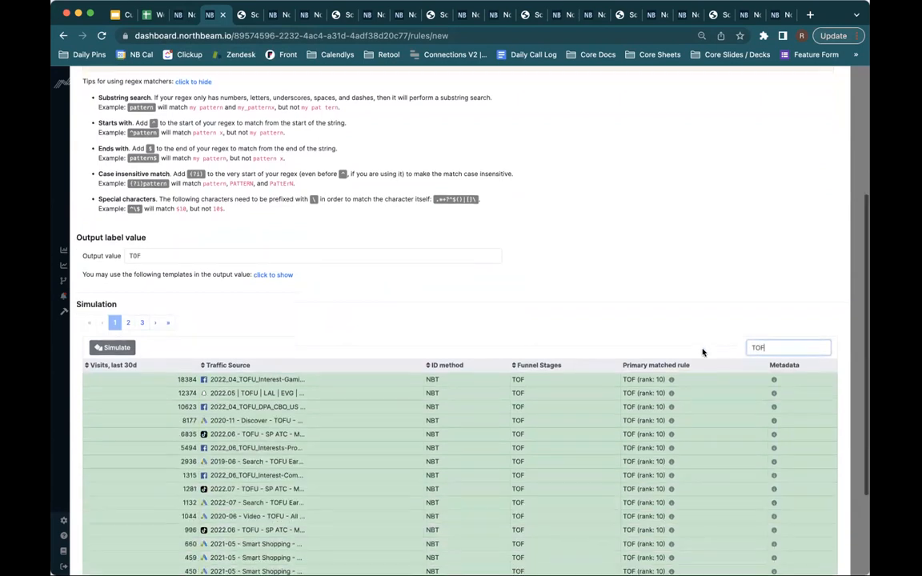
scroll(702, 350, "up", 3)
key("super+a")
type("mof")
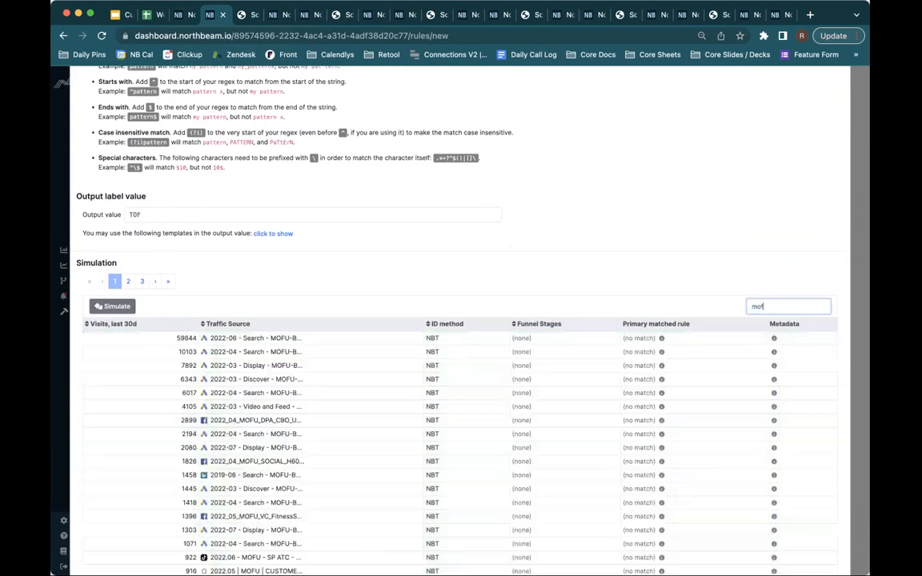
scroll(738, 383, "down", 2)
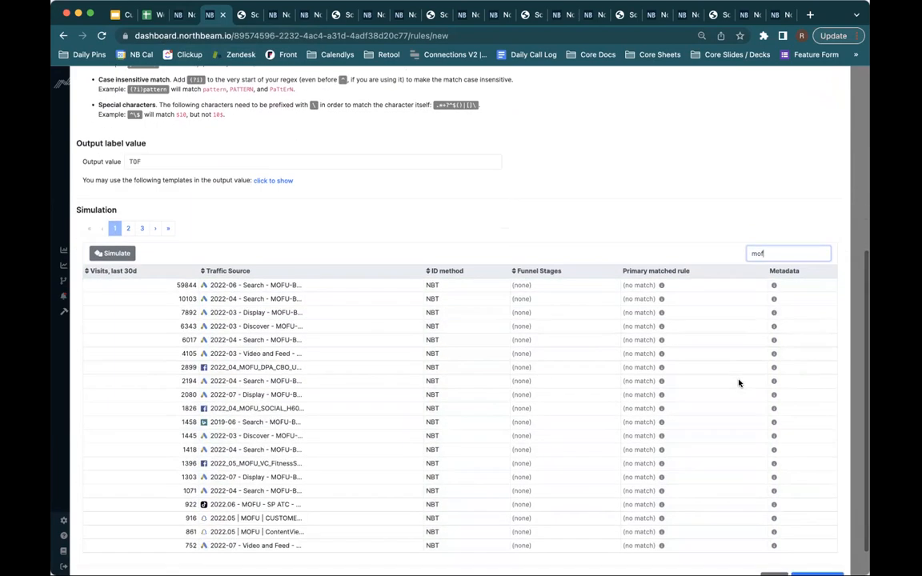
type("bof")
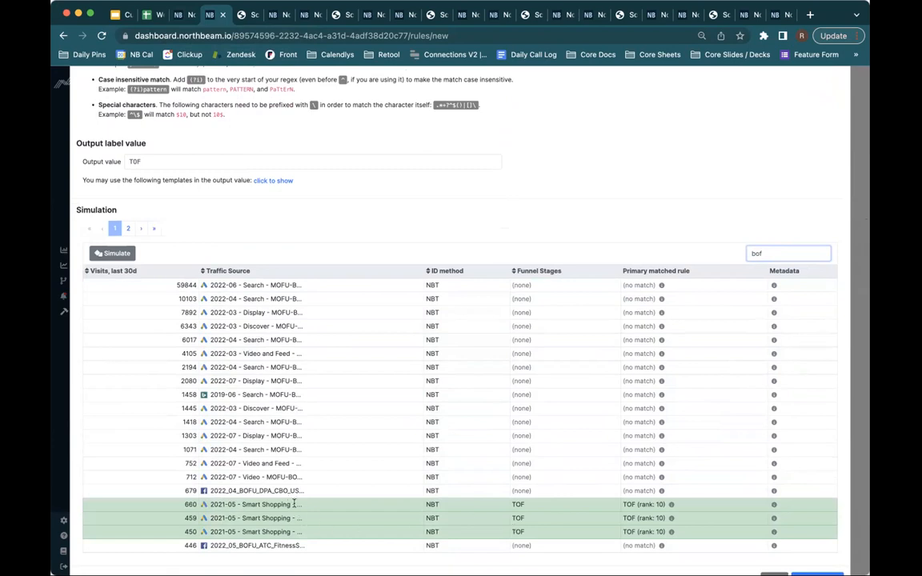
Copy "- Smart Shopping" from a matched 2021-05 campaign name and filter the sales dashboard's campaign table by it
left_click_drag(290, 503, 233, 505)
key("super+c")
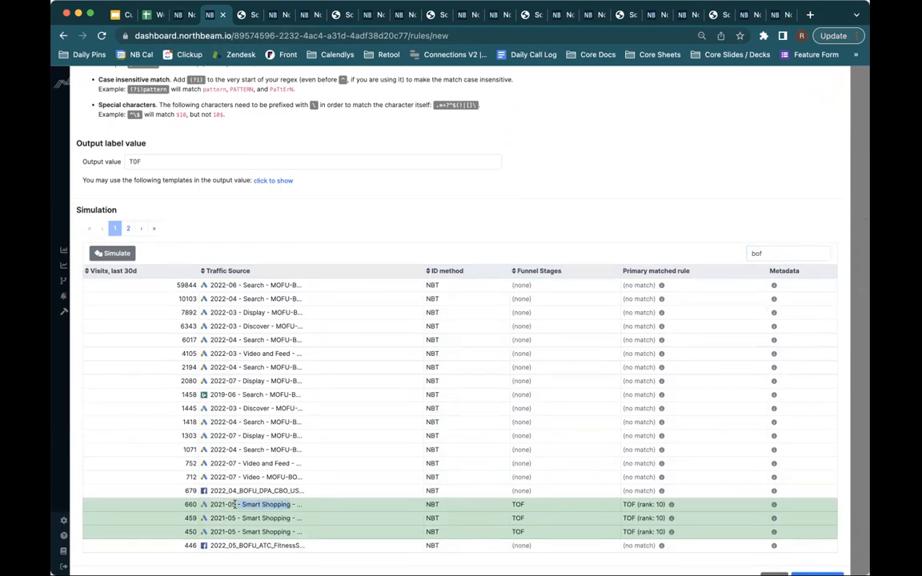
double_click(758, 253)
key("BackSpace")
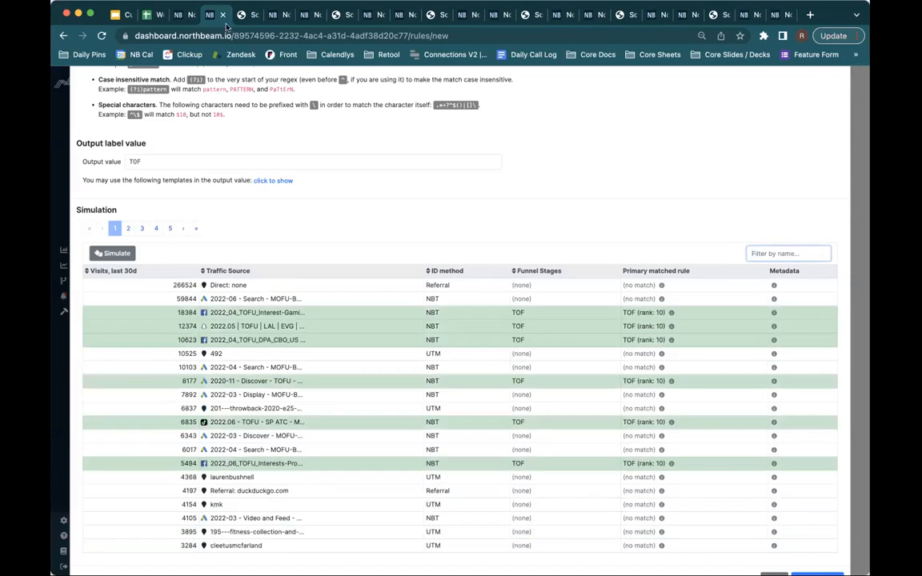
left_click(171, 15)
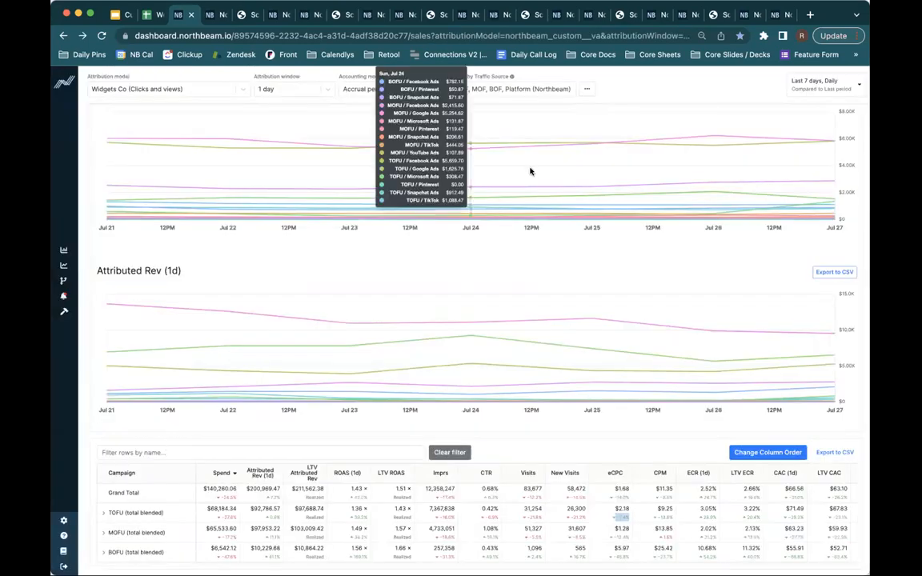
left_click(175, 448)
key("super+v")
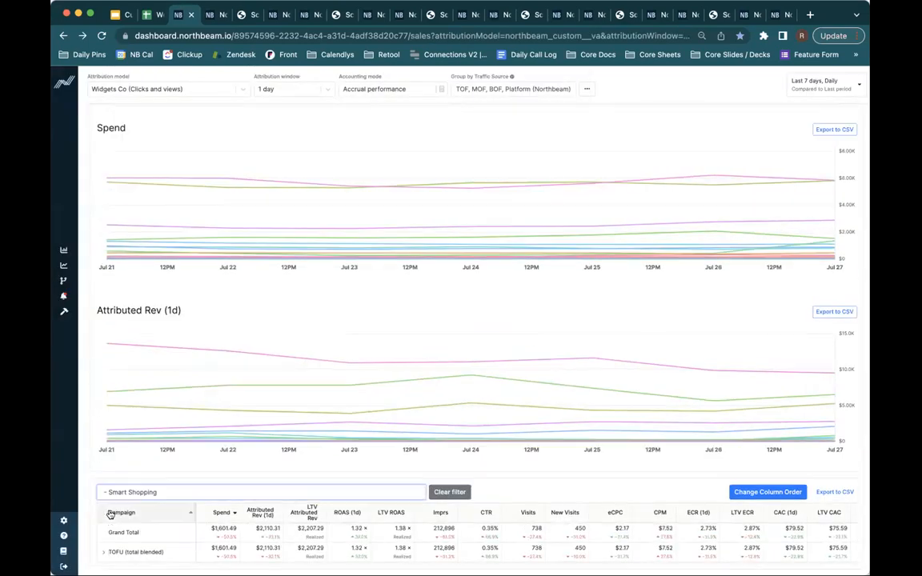
Expand the TOFU and Microsoft Ads groups and widen the Campaign column to read the full Smart Shopping campaign name
left_click(103, 552)
scroll(185, 438, "down", 1)
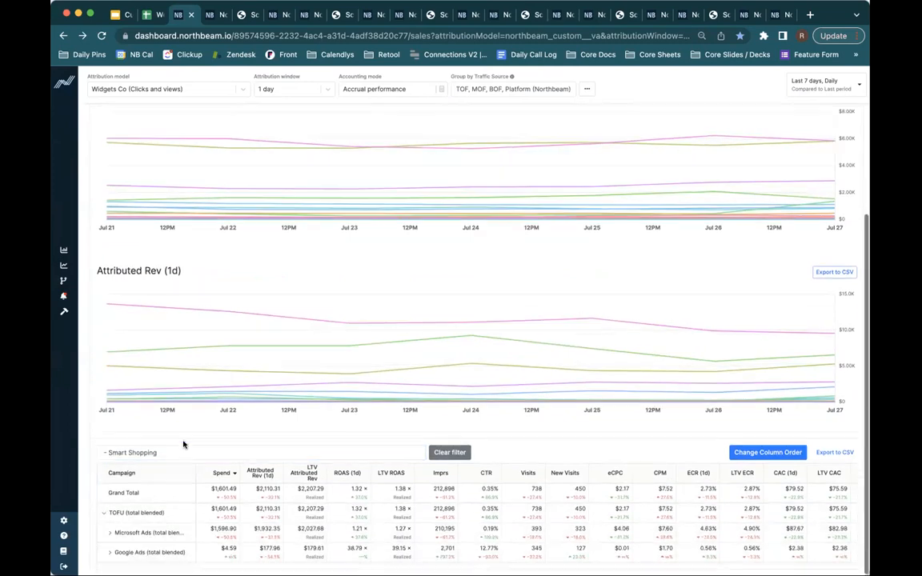
left_click(110, 533)
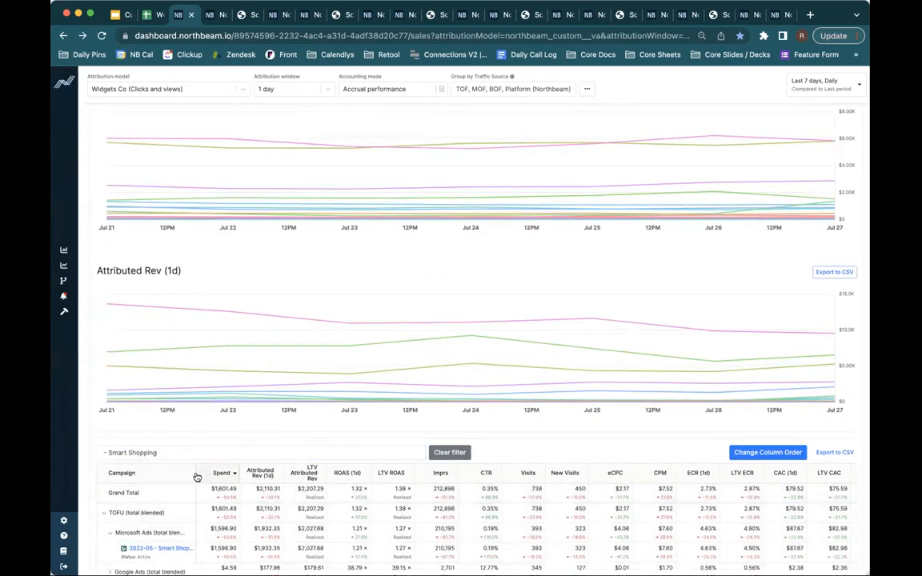
left_click_drag(196, 477, 392, 458)
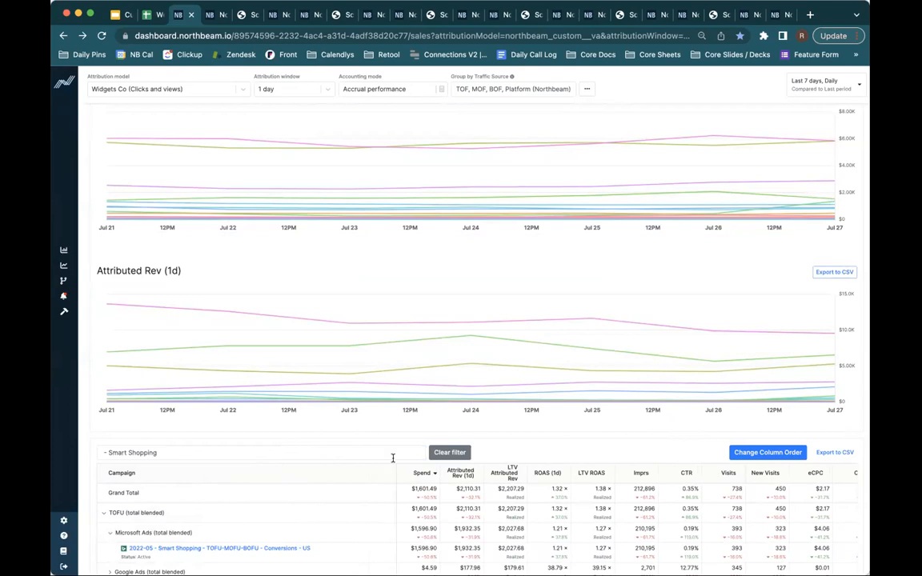
scroll(352, 412, "down", 1)
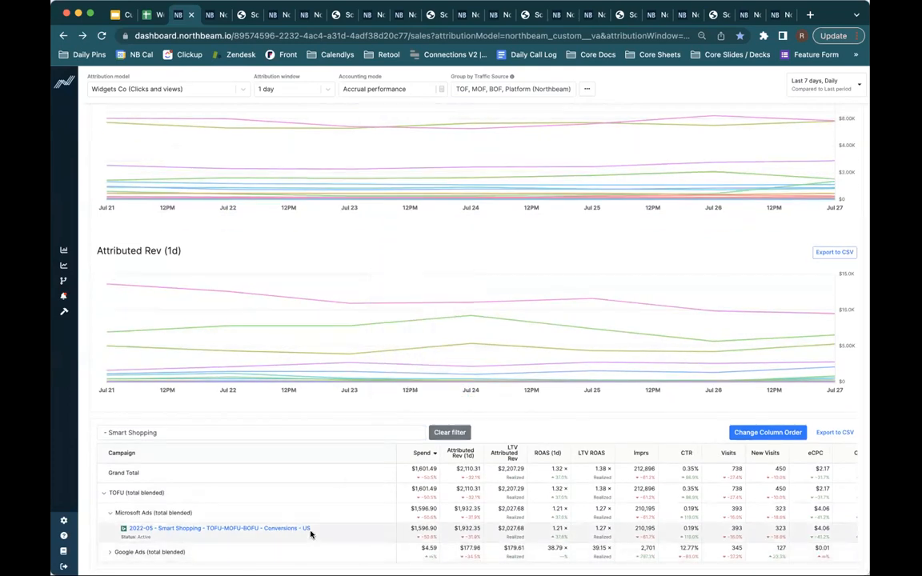
left_click_drag(312, 533, 207, 527)
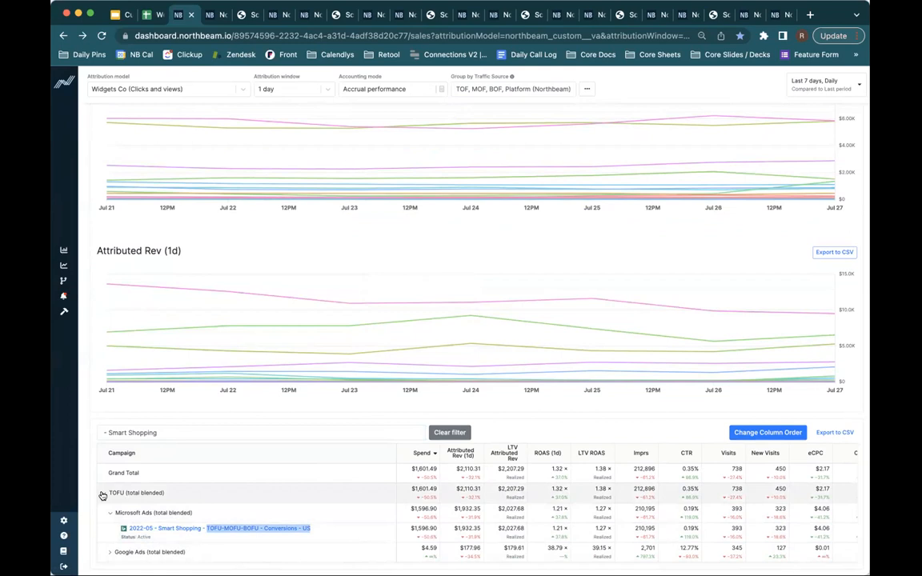
Return to the label rule, filter the simulation results by bof and inspect a campaign's metadata
left_click(208, 14)
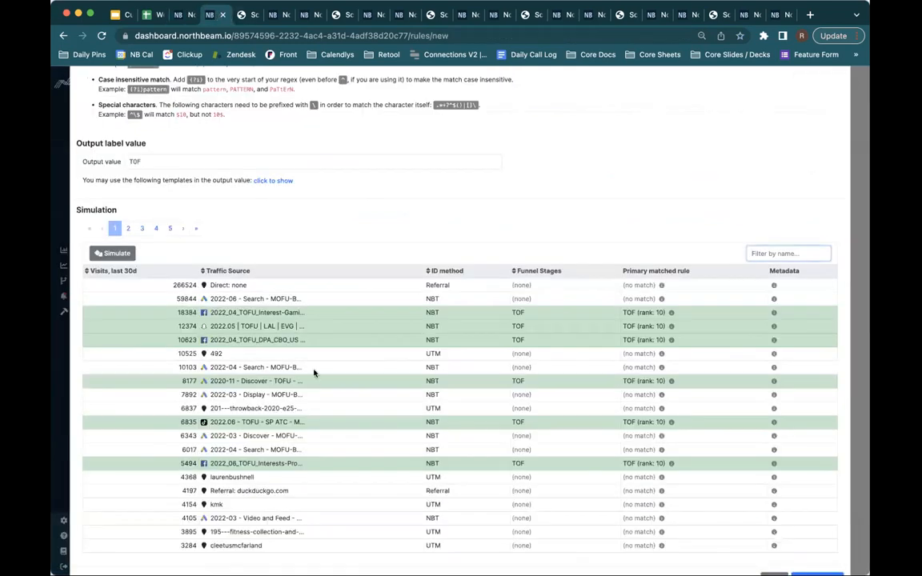
left_click(777, 251)
type("bof")
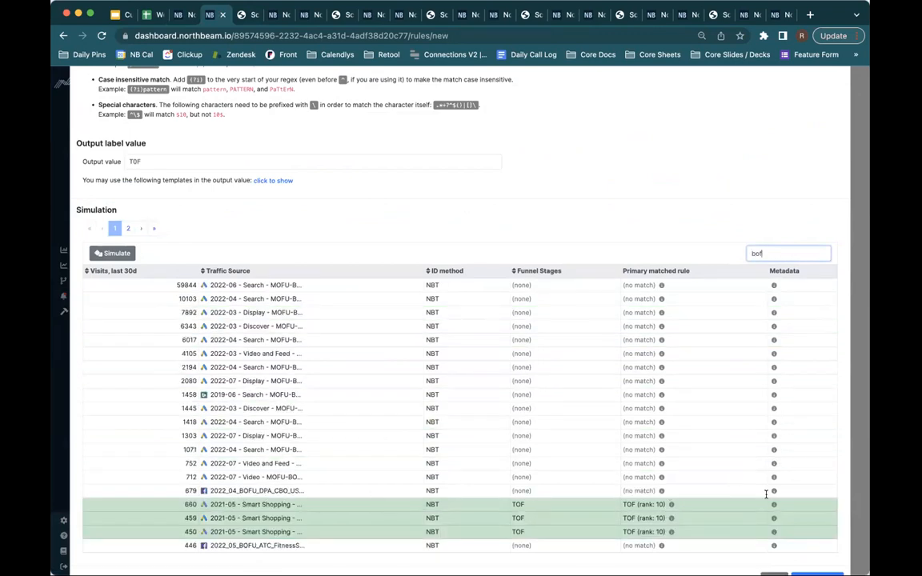
mouse_move(772, 506)
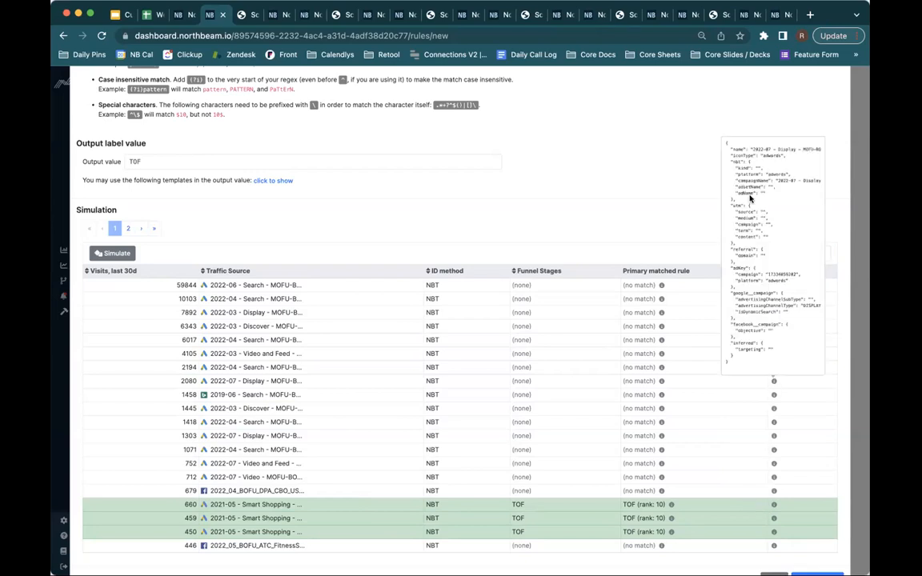
Change the matcher's regex value to (?i)TOFUF
scroll(611, 184, "up", 5)
left_click(357, 189)
key("BackSpace")
key("BackSpace")
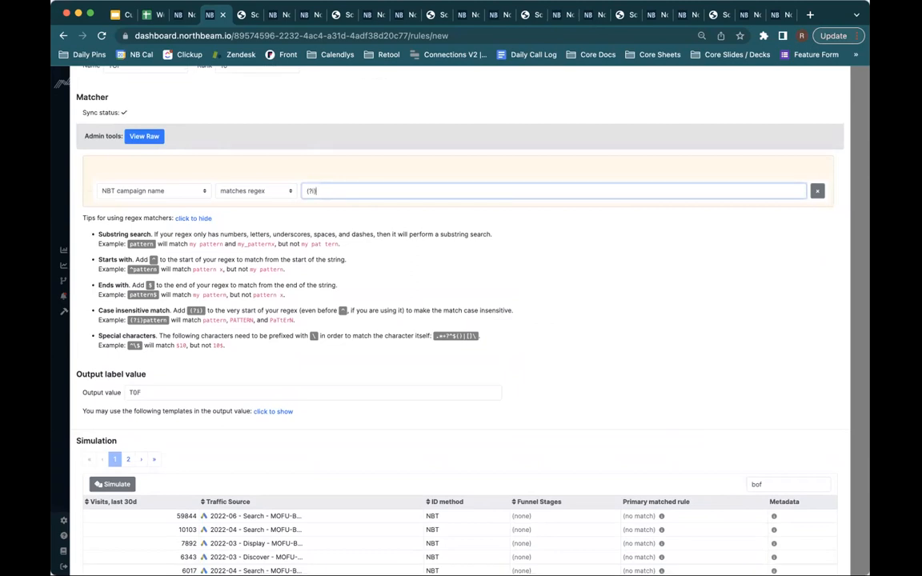
type("TOFUF")
Filter the simulation results by tof and rerun the simulation
double_click(768, 485)
type("t")
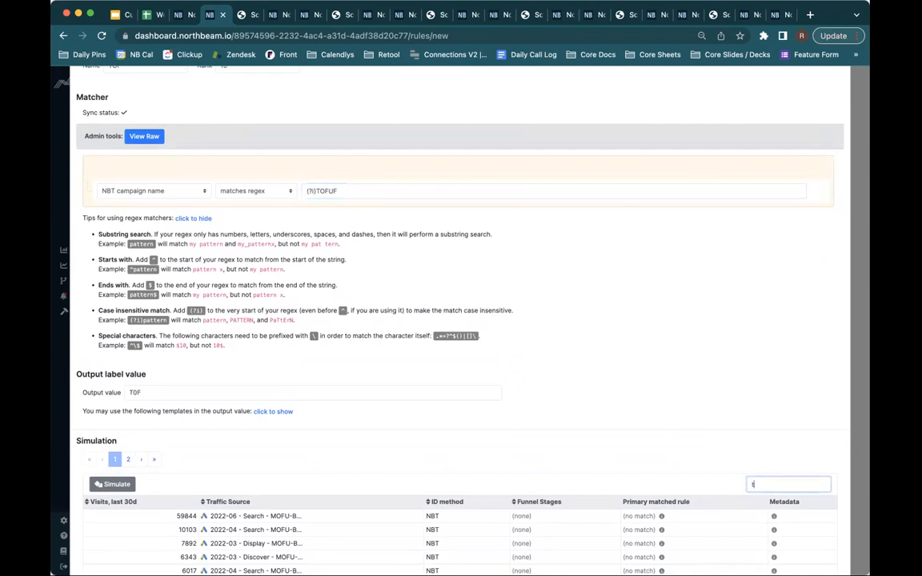
type("of")
scroll(417, 421, "down", 5)
left_click(112, 285)
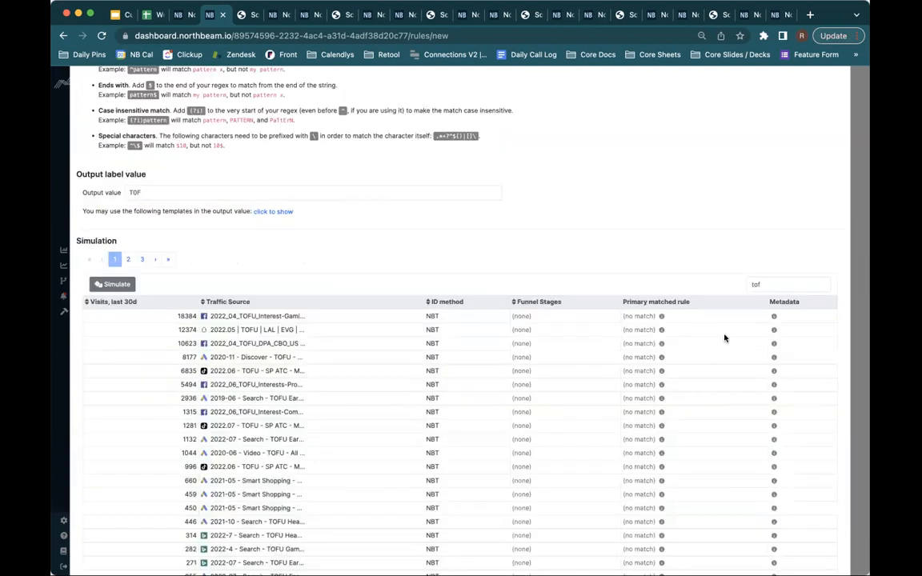
Inspect the metadata of the 2022_04_TOFU_Interest traffic source, enlarging the page to read its campaign name
left_click_drag(339, 319, 205, 321)
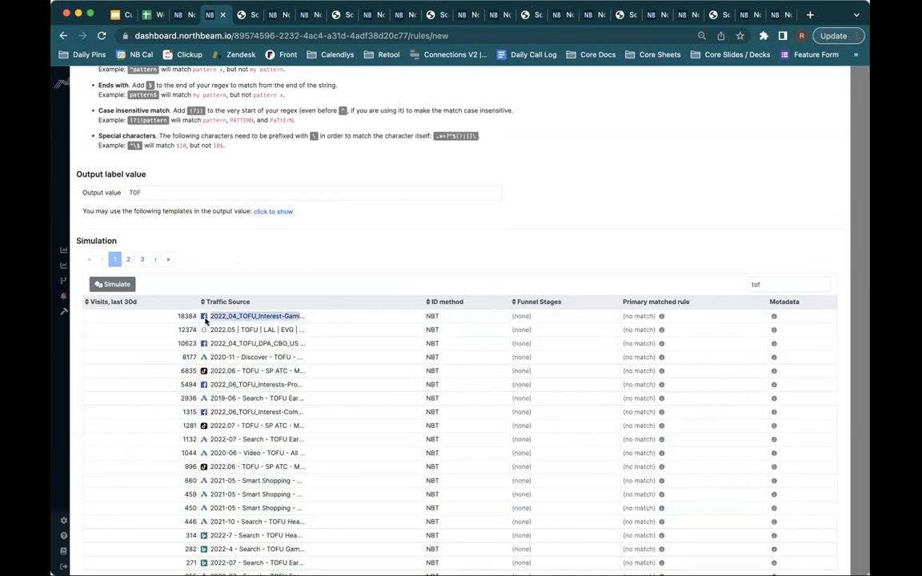
left_click(277, 314)
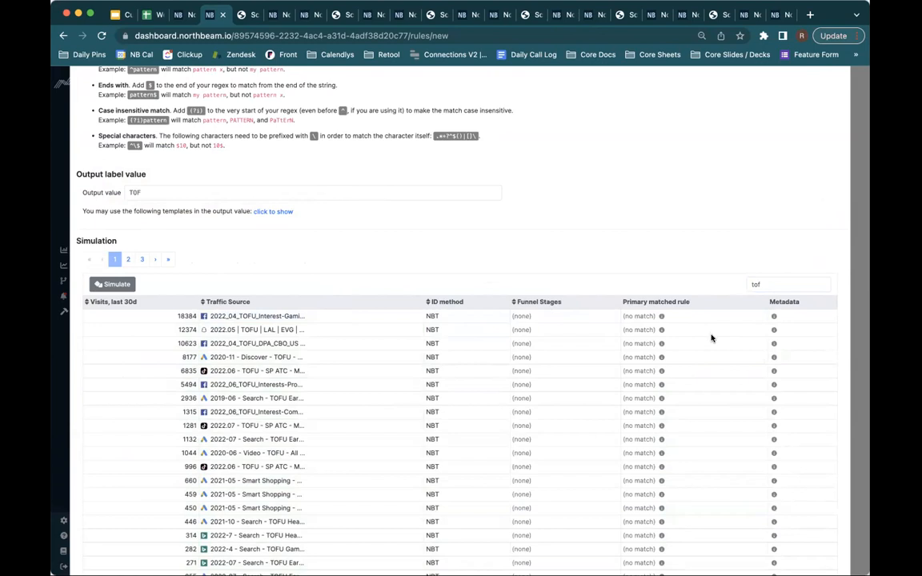
mouse_move(774, 317)
double_click(792, 301)
mouse_move(772, 317)
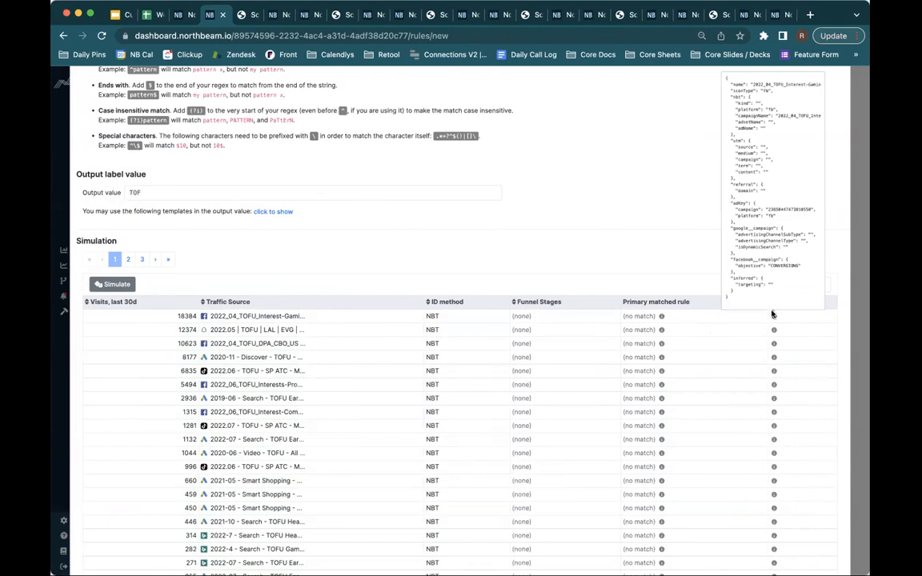
key("super+equal")
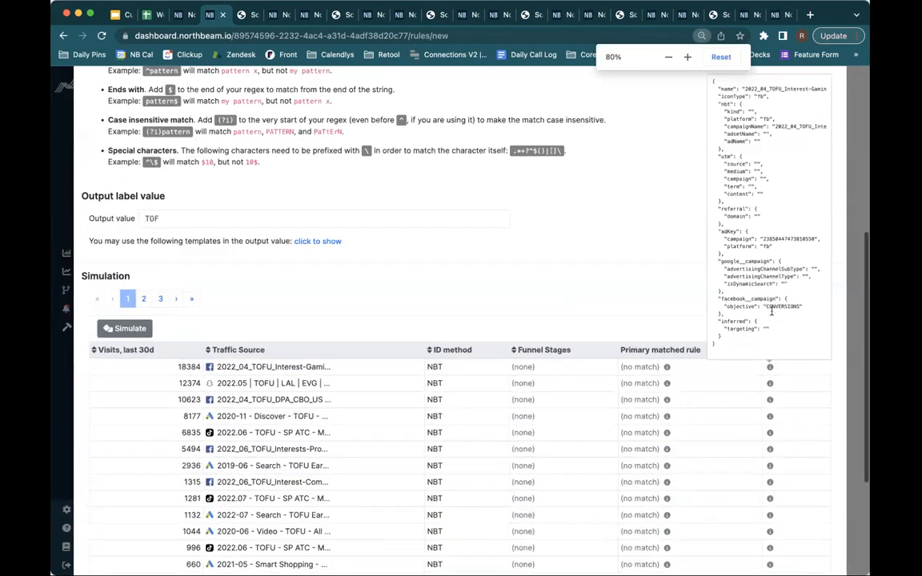
double_click(783, 88)
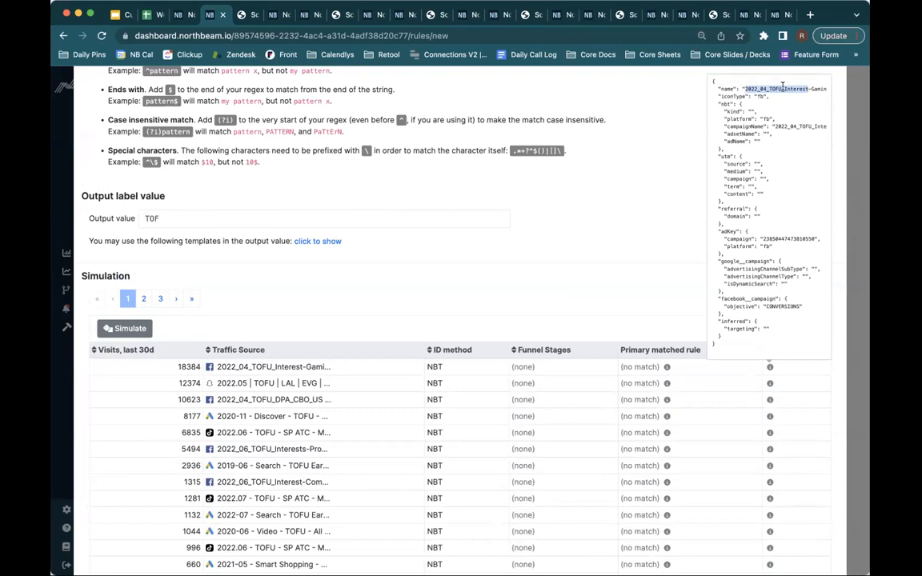
Correct the matcher's regex value to (?i)TOFU, rerun the simulation and save the TOF label rule
scroll(461, 170, "up", 3)
left_click(414, 156)
left_click(127, 506)
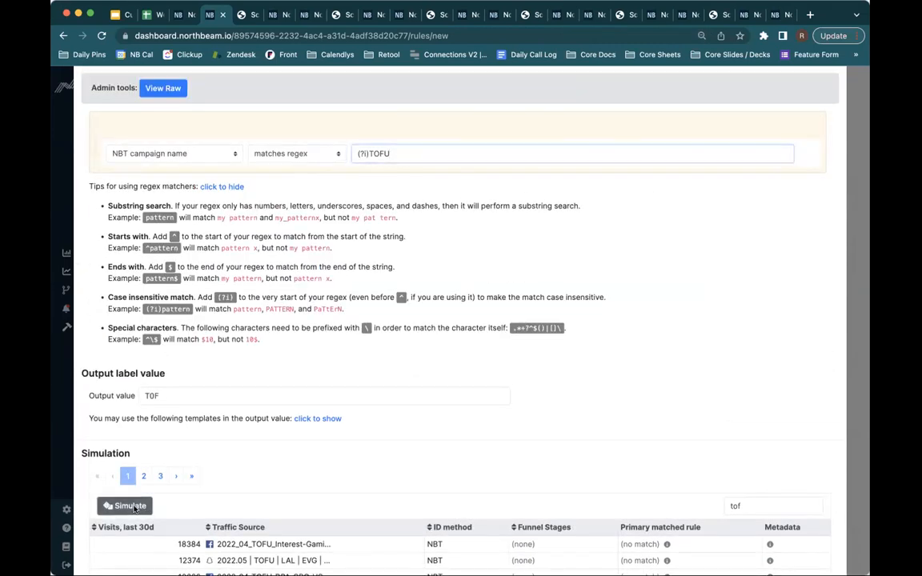
scroll(605, 443, "down", 3)
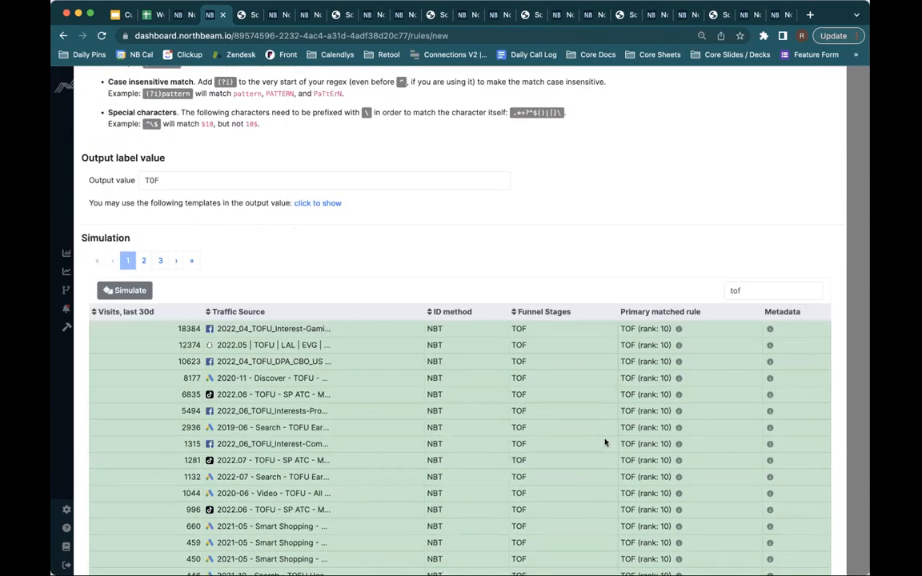
scroll(605, 443, "down", 5)
left_click(814, 537)
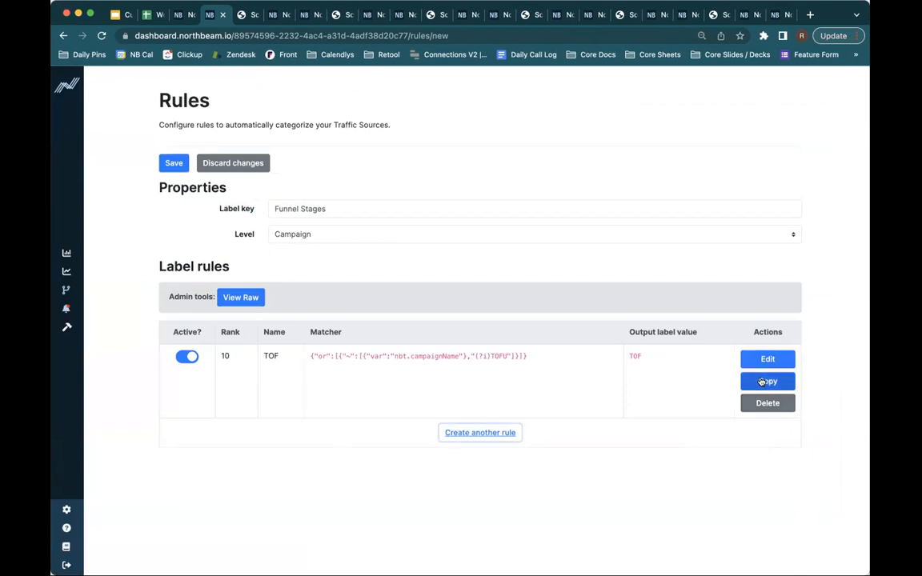
Duplicate the TOF label rule and name the copy MOF, keeping NBT campaign name as its matcher field
left_click(761, 382)
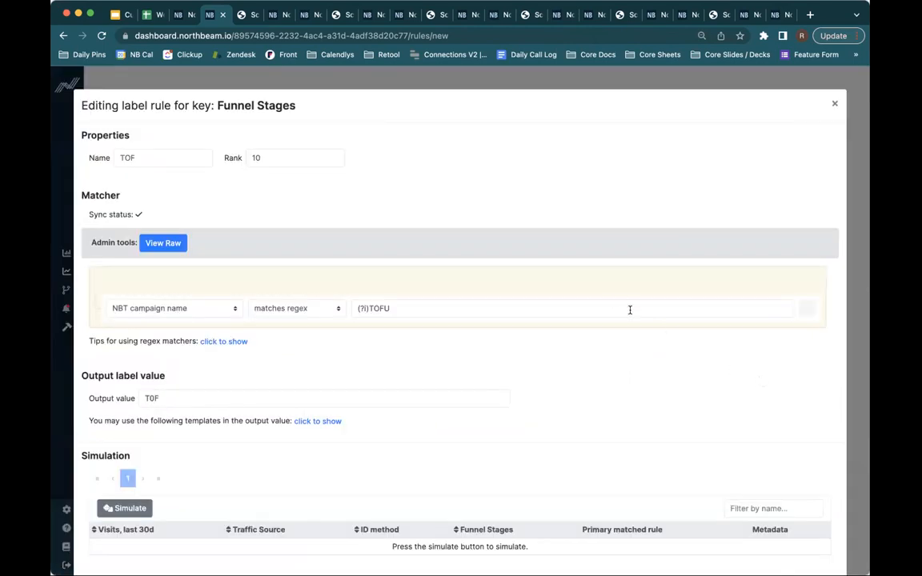
left_click(835, 104)
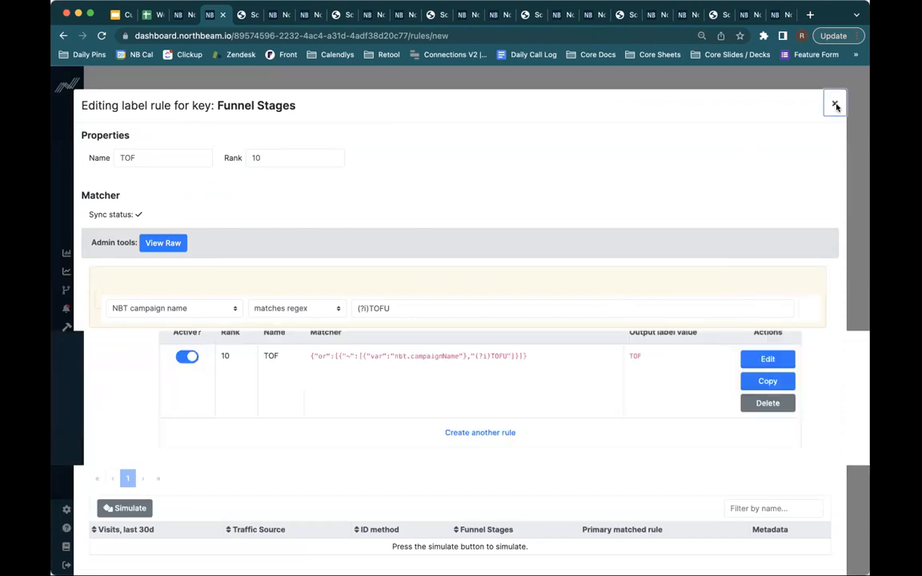
left_click(758, 377)
triple_click(179, 157)
type("MOF")
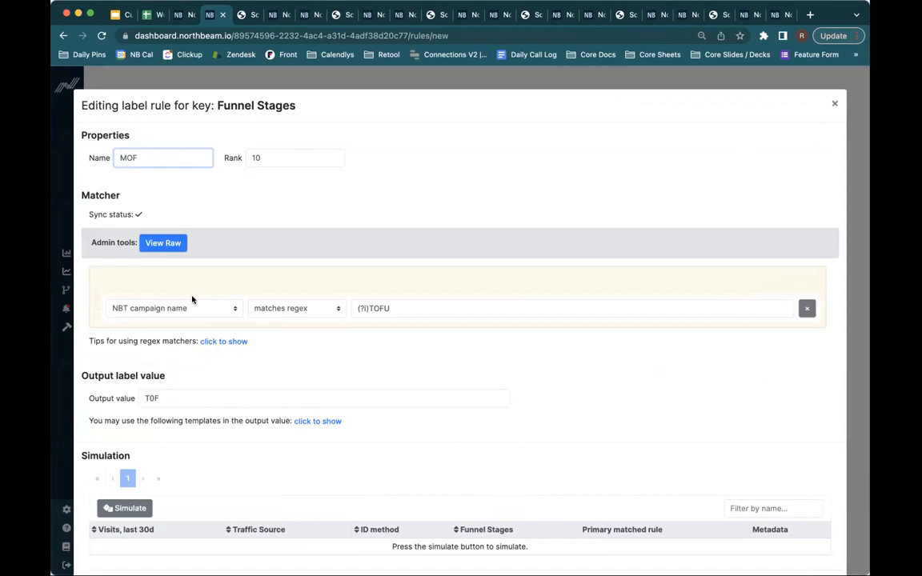
left_click(191, 308)
left_click(192, 309)
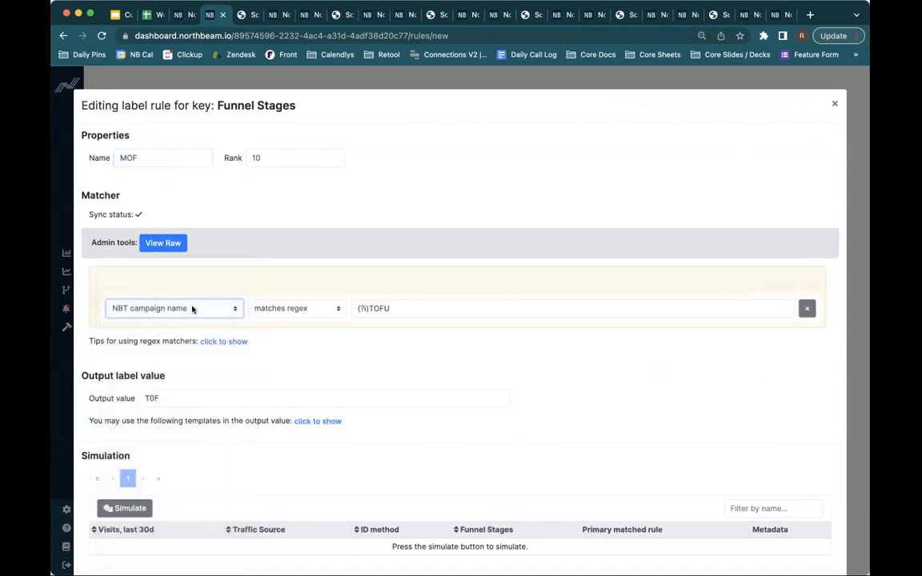
Set the MOF rule's matcher regex to (?i)MOF and its output value to MOF
left_click(293, 316)
left_click(297, 309)
left_click(373, 307)
double_click(373, 307)
type("MOF")
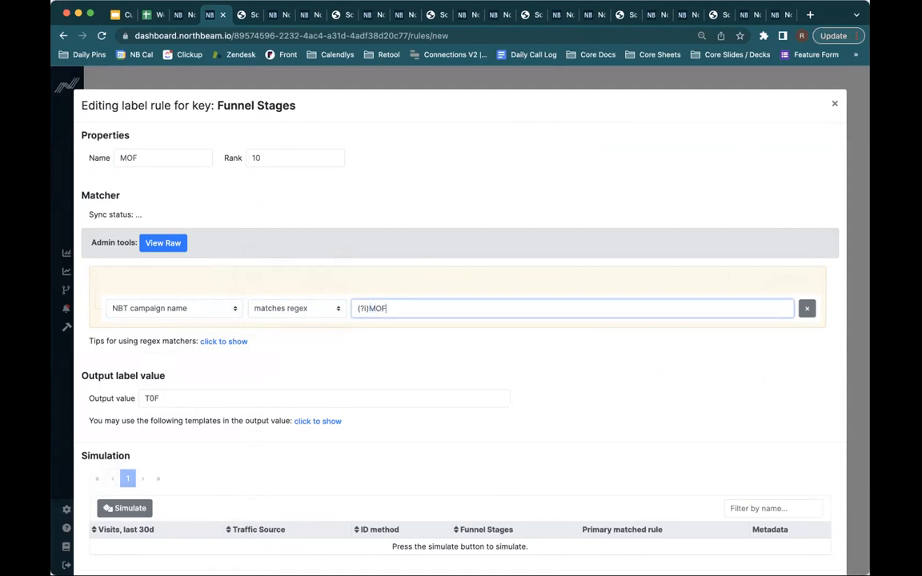
double_click(284, 399)
type("MOF")
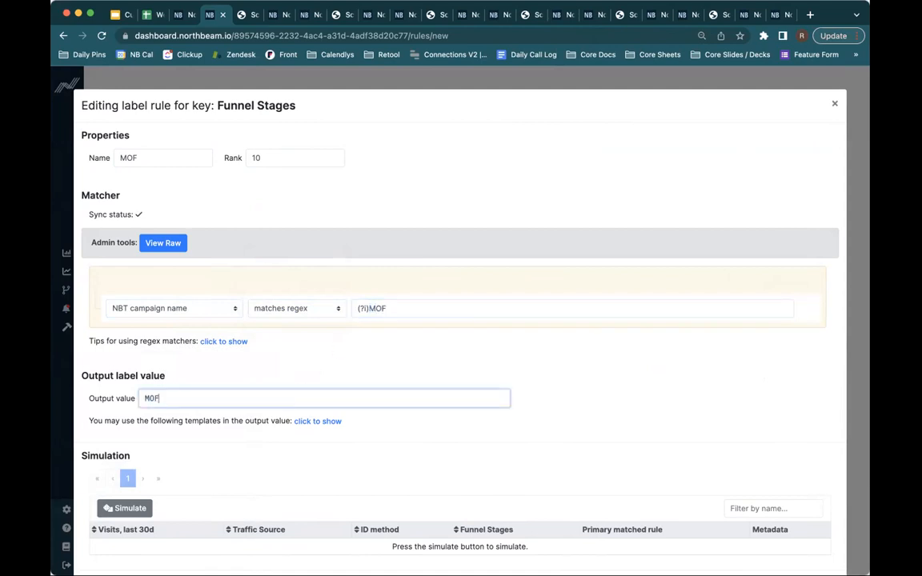
Simulate the MOF rule, filter the results by mof to check the matches, and save the rule changes
scroll(159, 467, "down", 2)
left_click(120, 457)
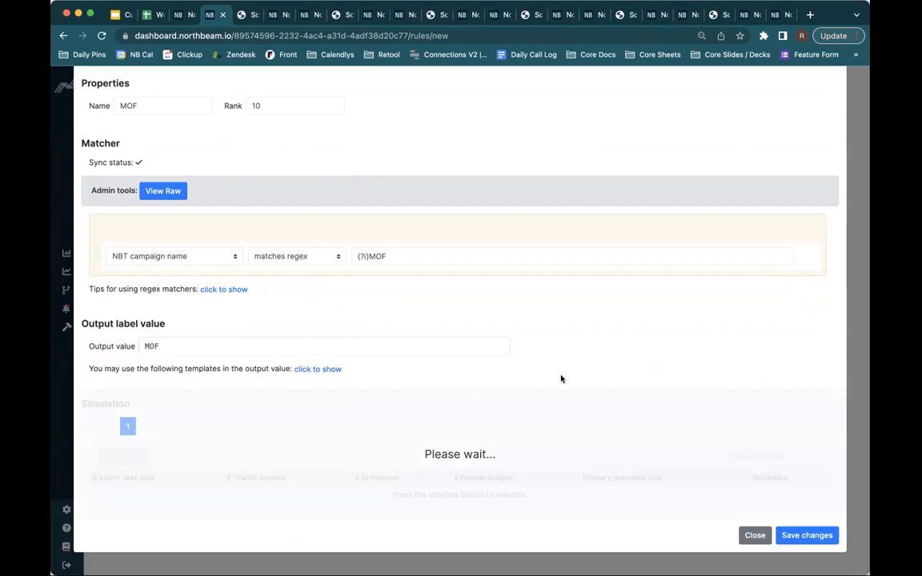
scroll(560, 378, "down", 3)
left_click(752, 345)
type("mof")
scroll(624, 345, "down", 6)
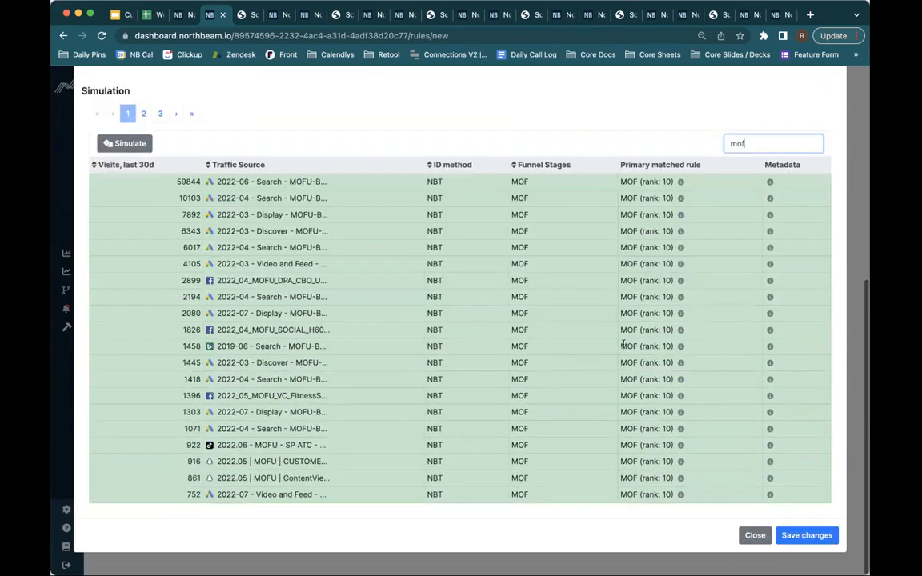
left_click(807, 535)
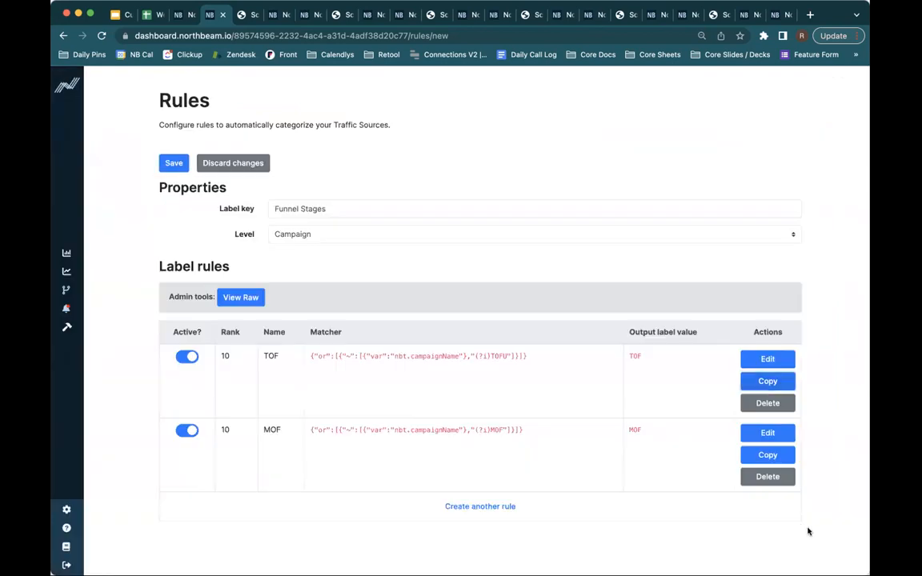
Duplicate the MOF label rule and give the copy the regex (?i)BOF and the output value BOF
left_click(768, 433)
left_click(385, 306)
key("BackSpace")
key("BackSpace")
type("BOF")
double_click(192, 398)
type("BO")
Add four blank conditions below the (?i)BOF condition in the matcher, combined with Or
mouse_move(743, 284)
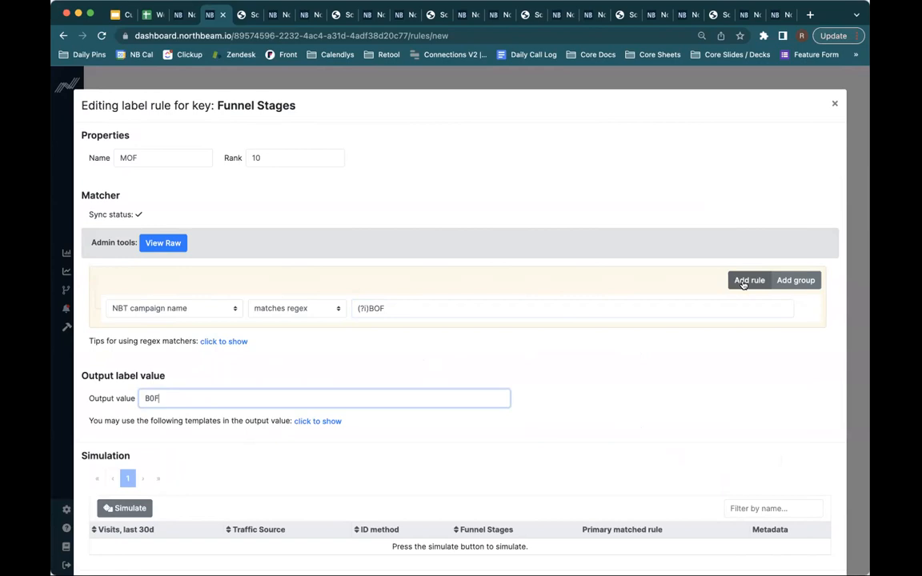
left_click(743, 282)
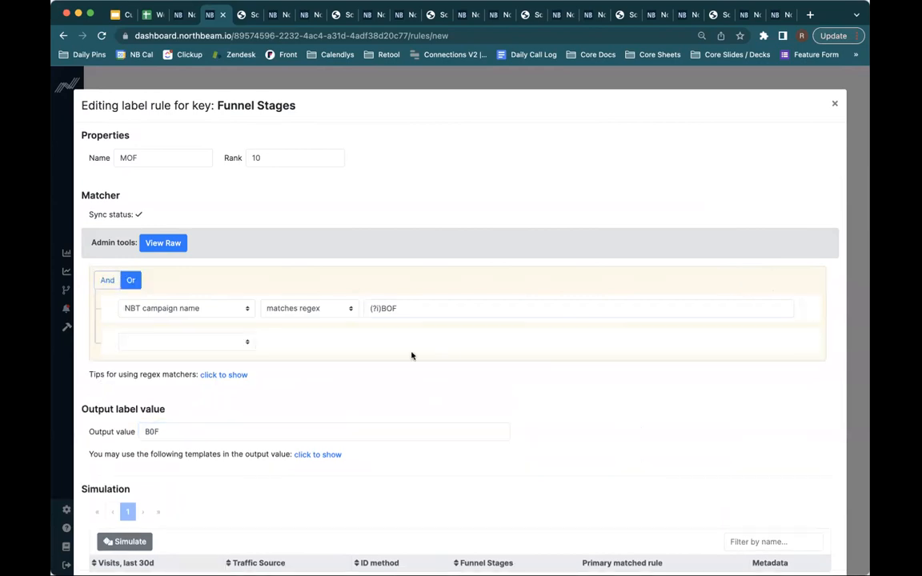
left_click(126, 431)
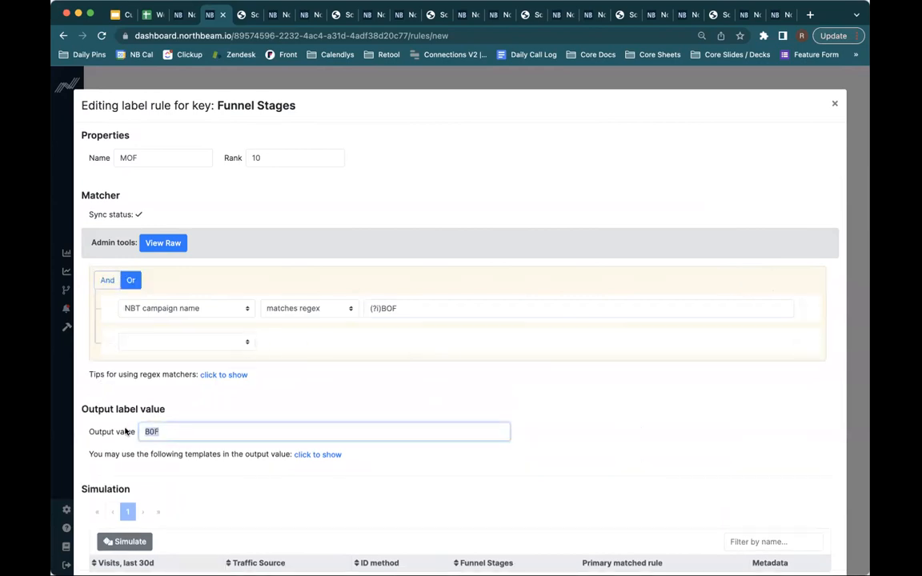
mouse_move(702, 286)
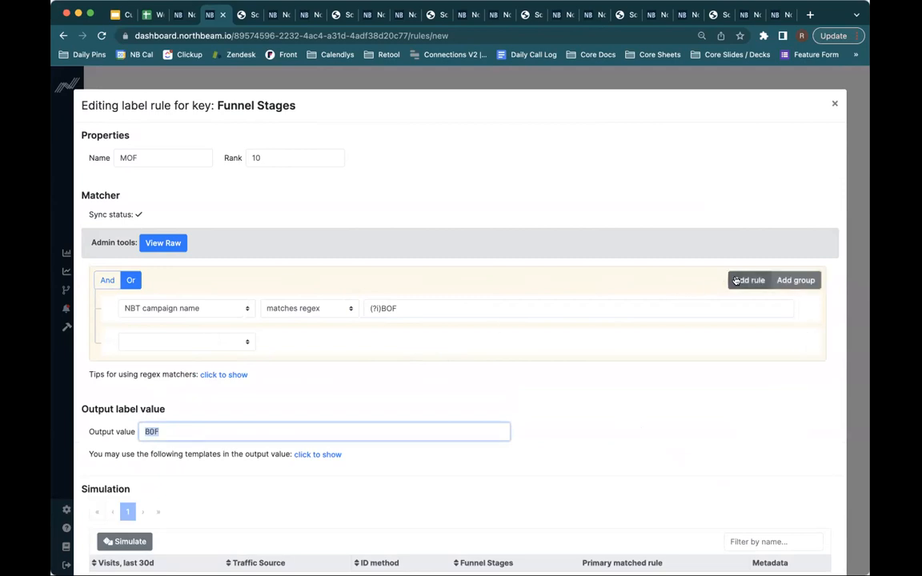
left_click(736, 281)
left_click(737, 280)
left_click(736, 280)
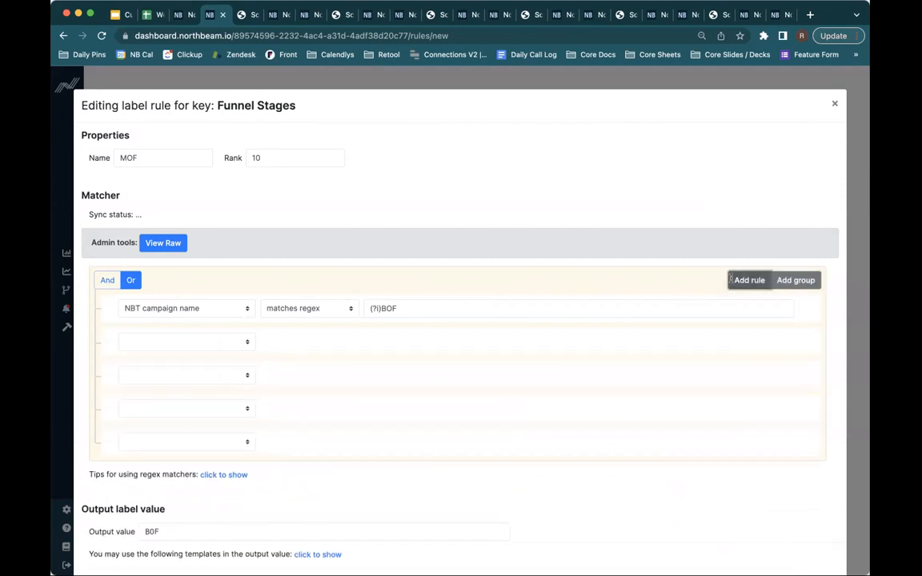
Set the second matcher condition to NBT campaign name matches regex (?i)Loyalty
left_click(221, 344)
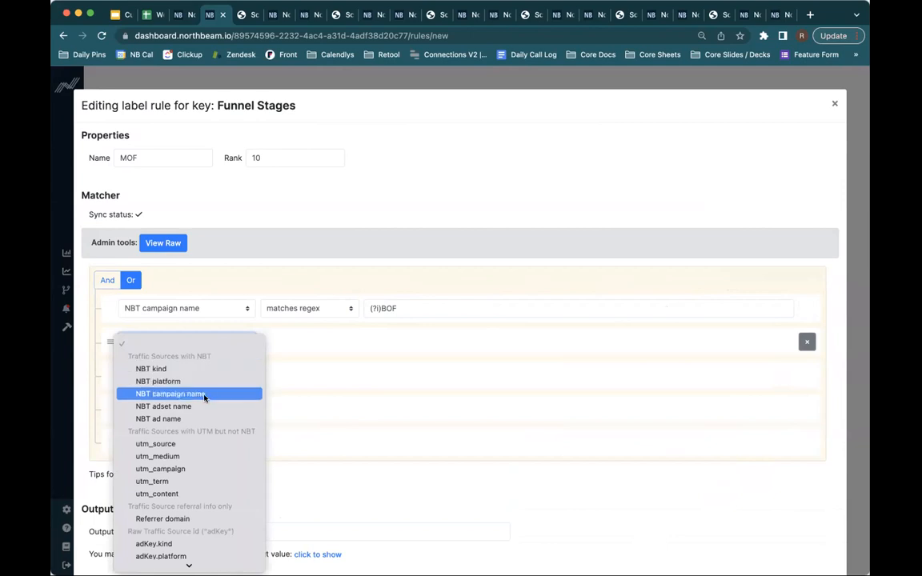
left_click(184, 394)
left_click(321, 343)
left_click(323, 392)
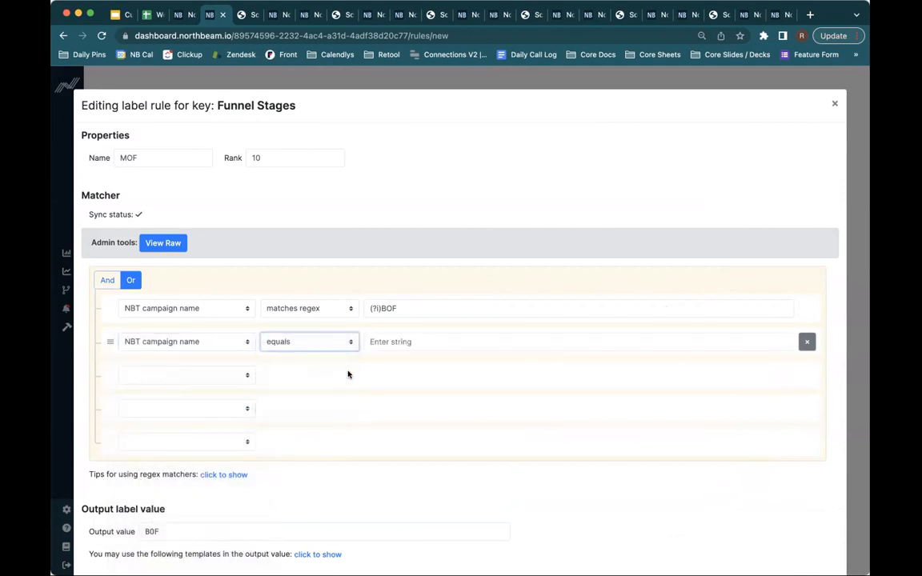
left_click(401, 308)
left_click(405, 342)
type("(?i)BOF")
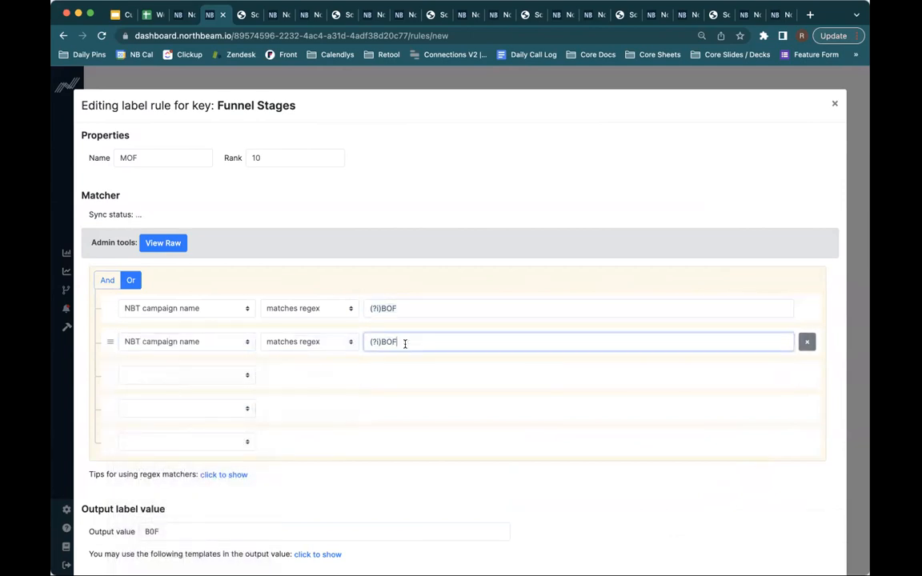
type("oyalty")
Try a third condition, NBT campaign name does not match regex TOF, and remove it
left_click(179, 377)
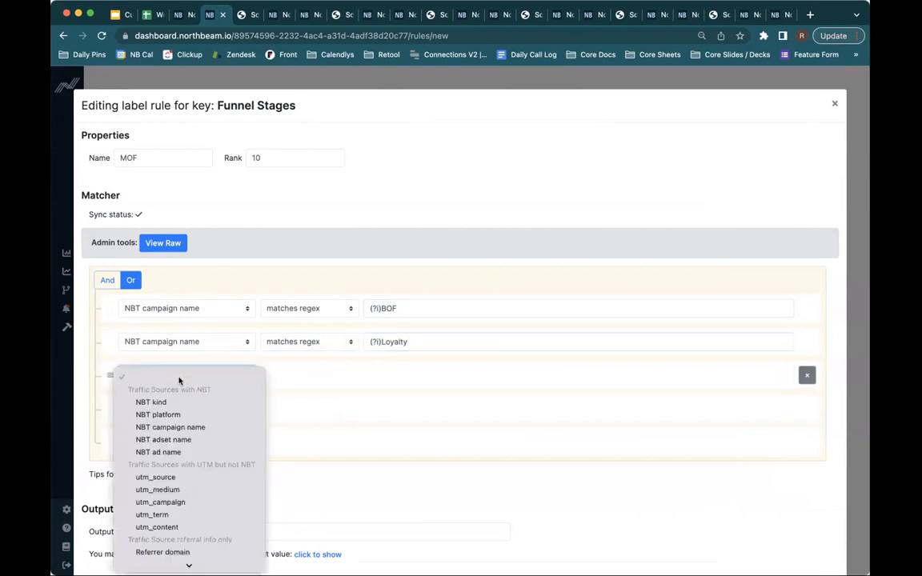
left_click(169, 427)
left_click(298, 375)
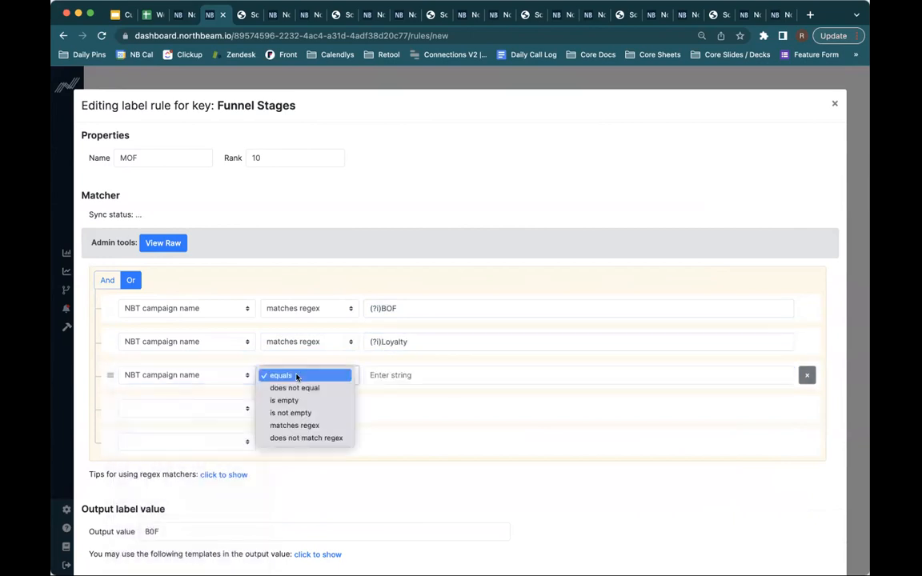
left_click(310, 437)
left_click(405, 375)
type("TOF")
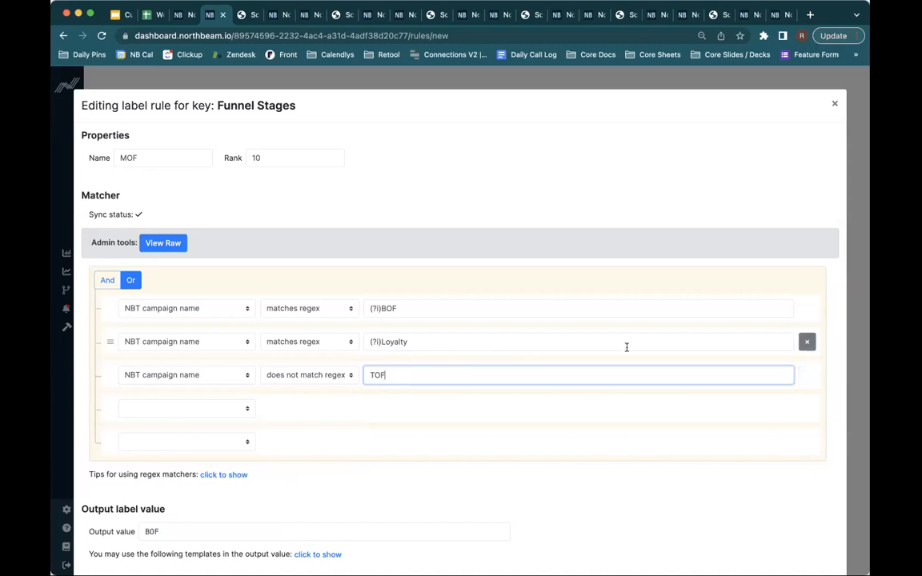
left_click(807, 376)
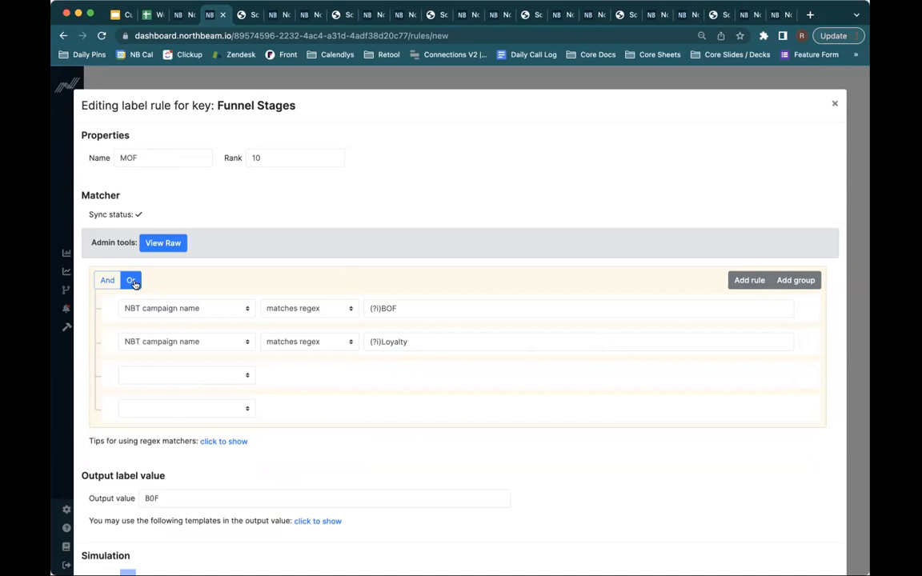
Remove the two leftover blank conditions from the matcher and simulate the BOF and Loyalty rule
left_click(805, 373)
left_click(805, 374)
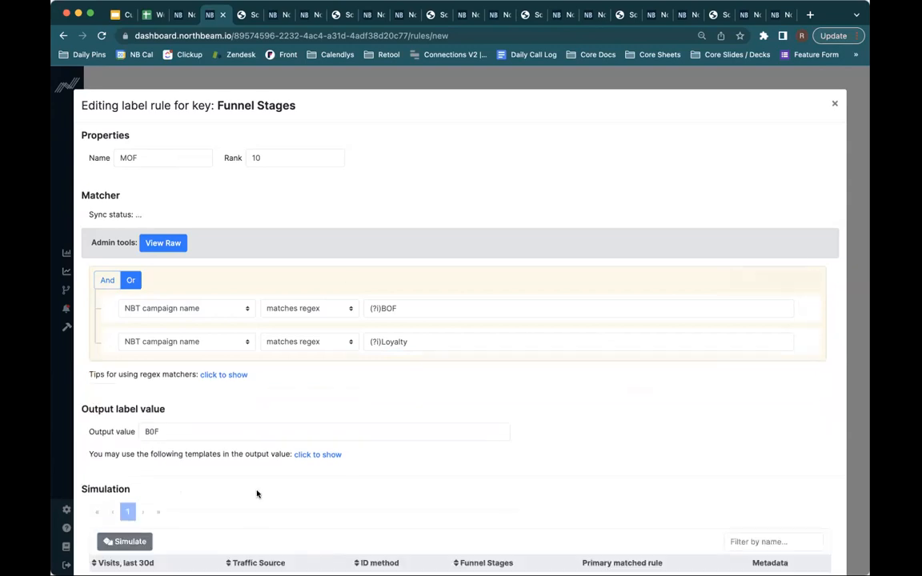
left_click(125, 541)
scroll(519, 476, "down", 3)
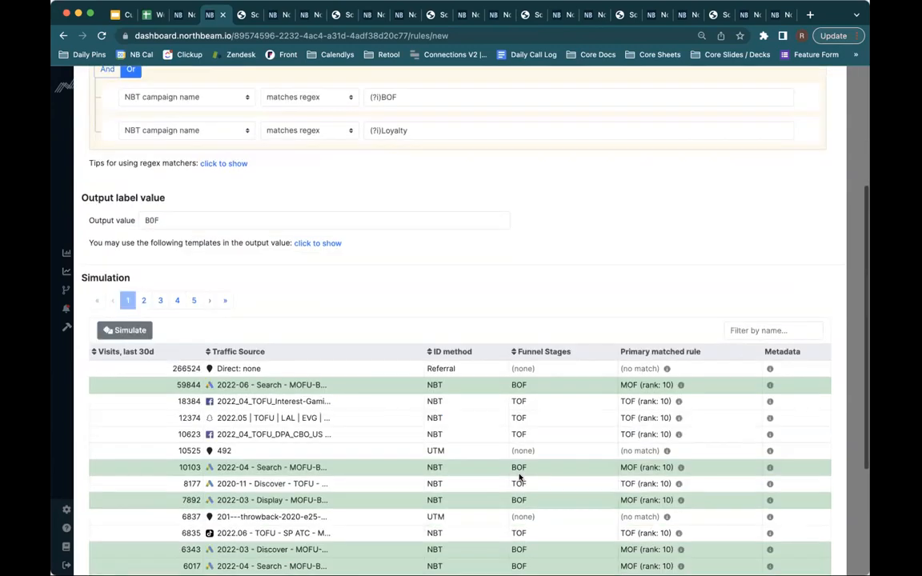
Rename the duplicated label rule as BOF and save its changes
scroll(518, 476, "up", 3)
left_click(164, 158)
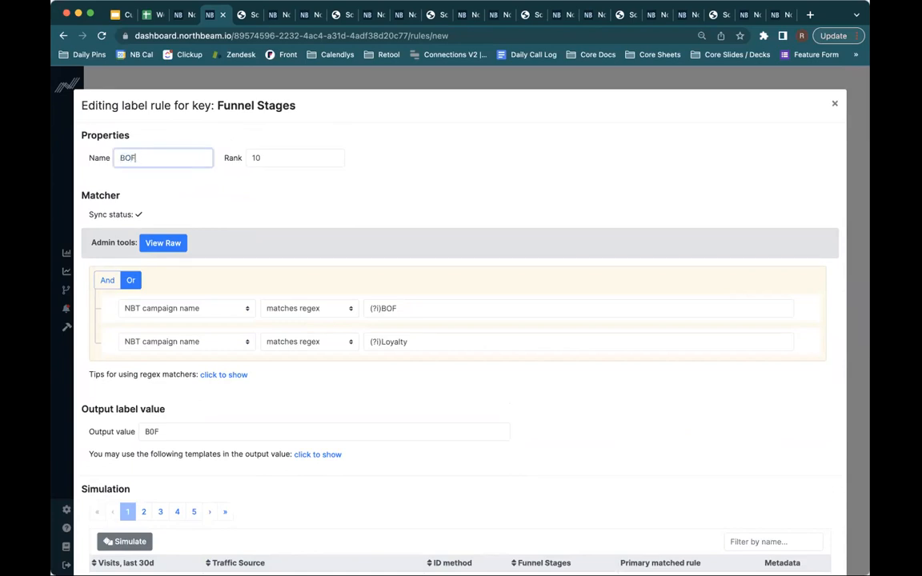
scroll(771, 476, "down", 5)
left_click(807, 534)
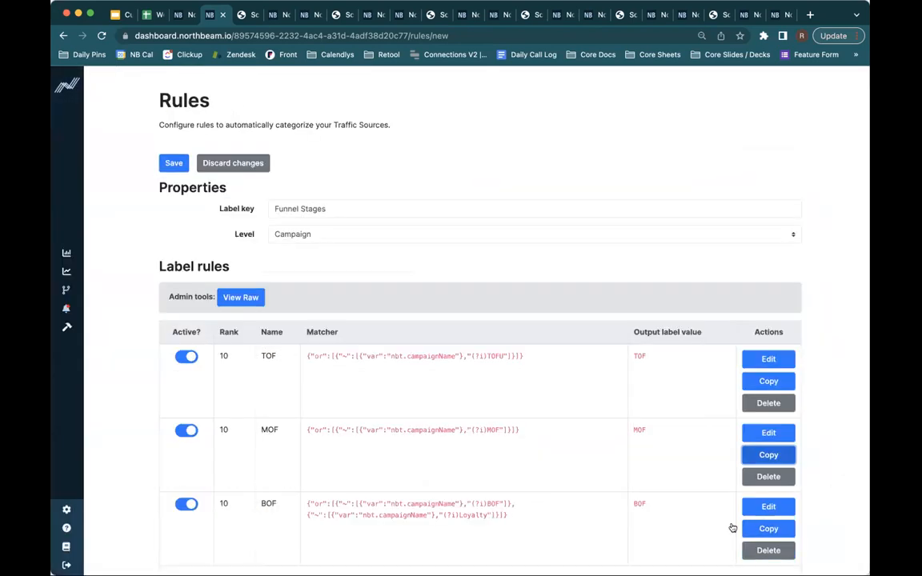
scroll(670, 504, "down", 1)
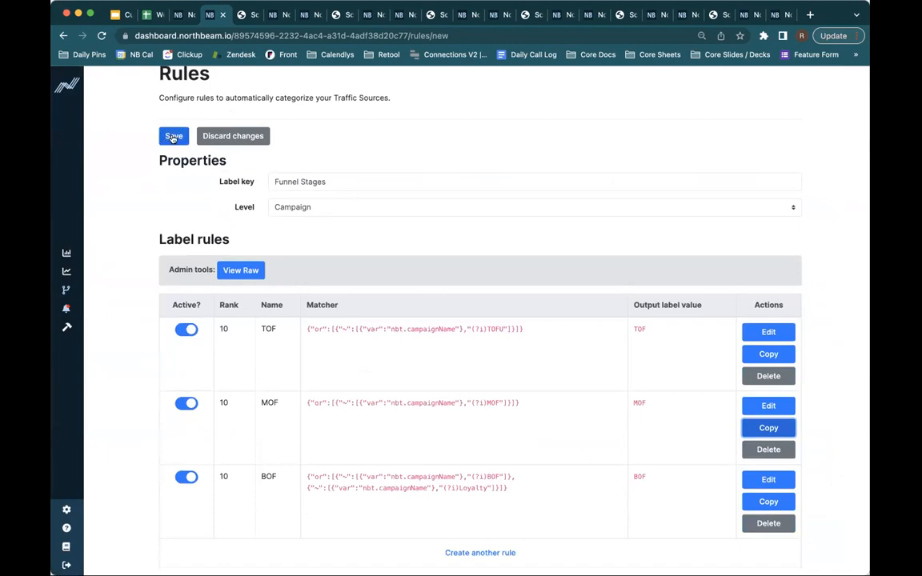
On the first account's sales page, clear the row filter, collapse the TOFU group and open the traffic source breakdown settings
left_click(178, 14)
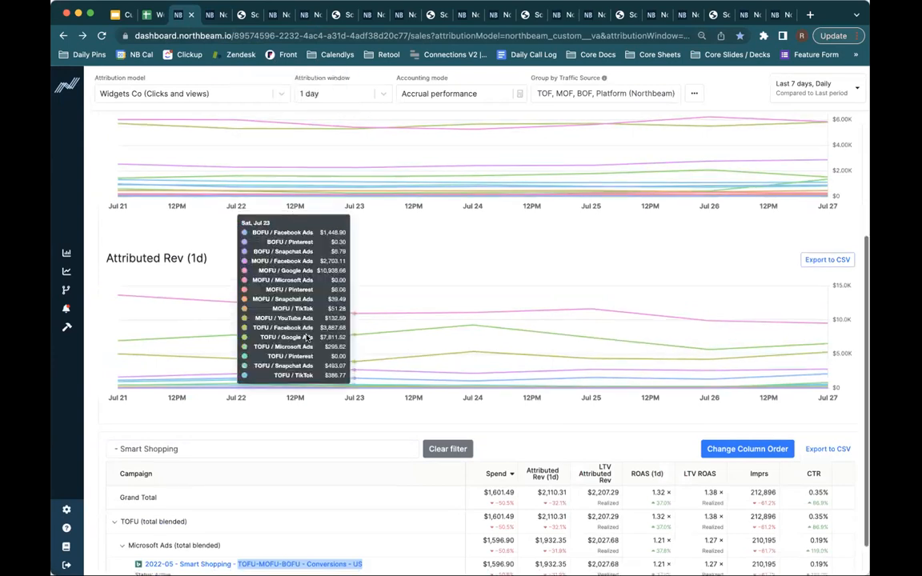
left_click(205, 404)
key("super+a")
key("BackSpace")
scroll(282, 355, "down", 3)
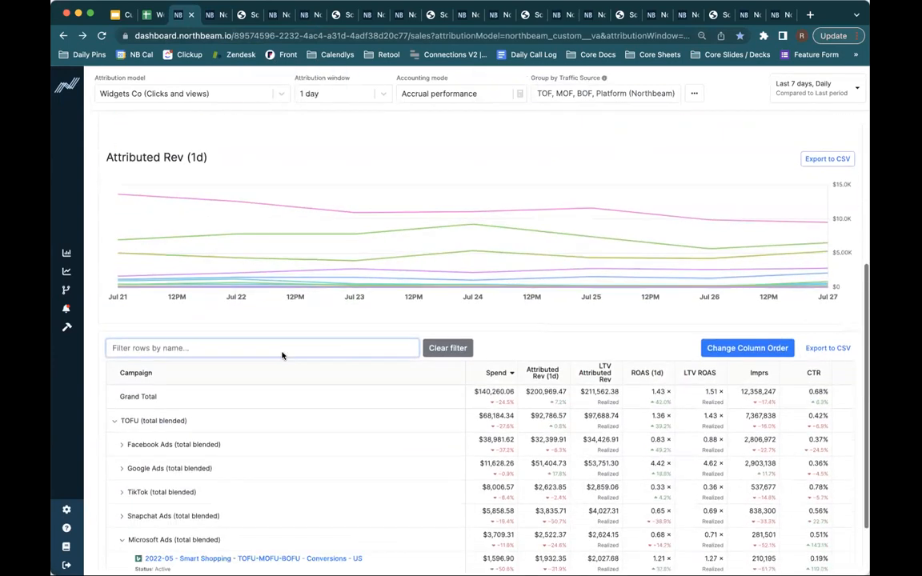
left_click(113, 334)
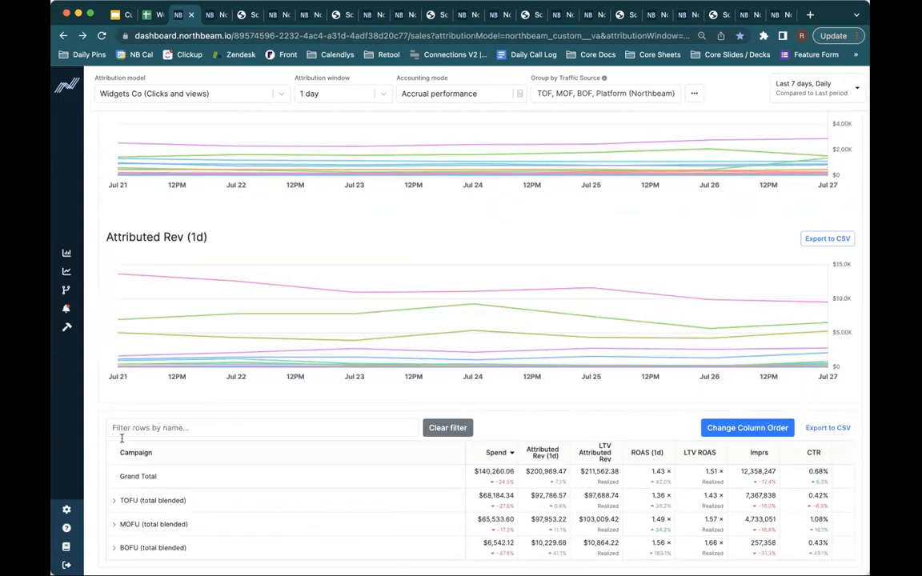
left_click(573, 94)
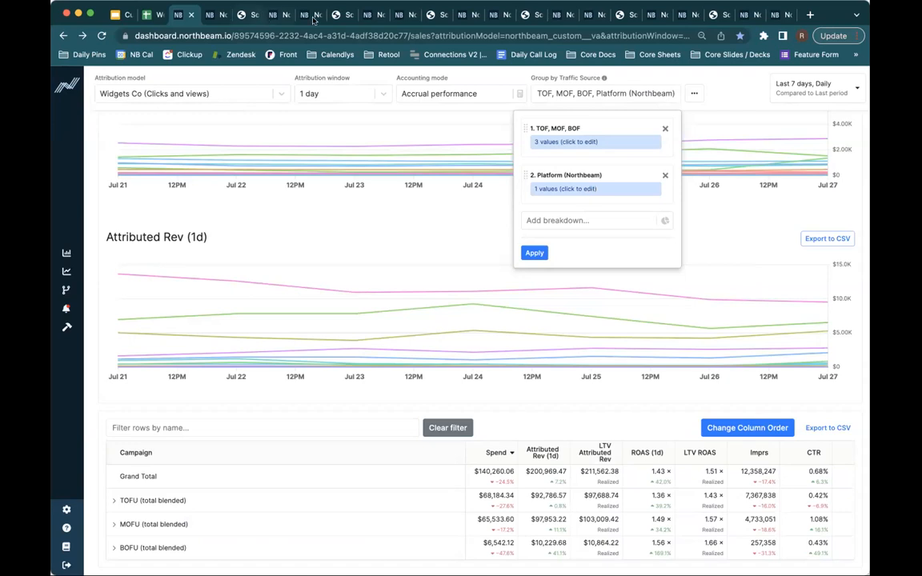
Check the Interest vs LLAs naming reference against the Facebook Ads campaign names on the second account's sales page
left_click(339, 16)
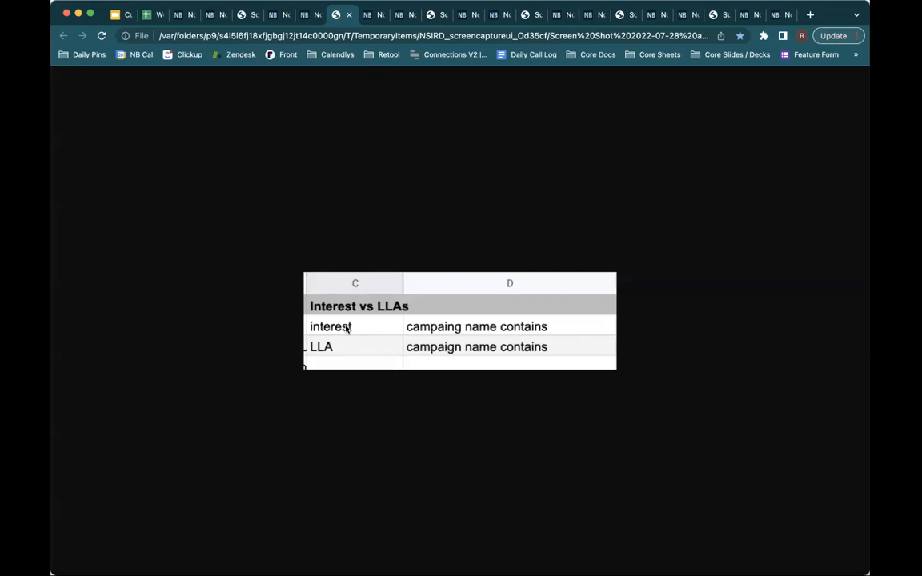
left_click(273, 16)
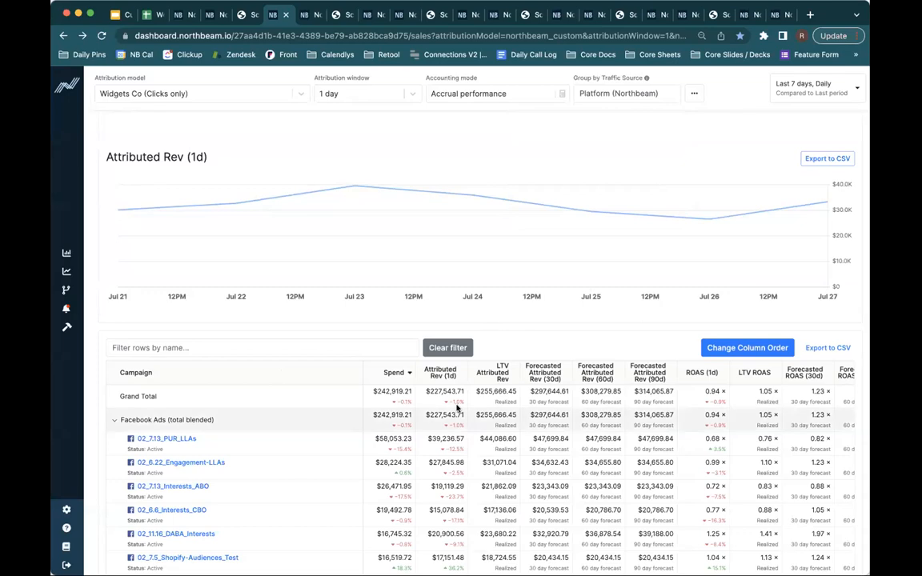
scroll(453, 412, "down", 1)
scroll(374, 433, "down", 2)
scroll(375, 437, "up", 3)
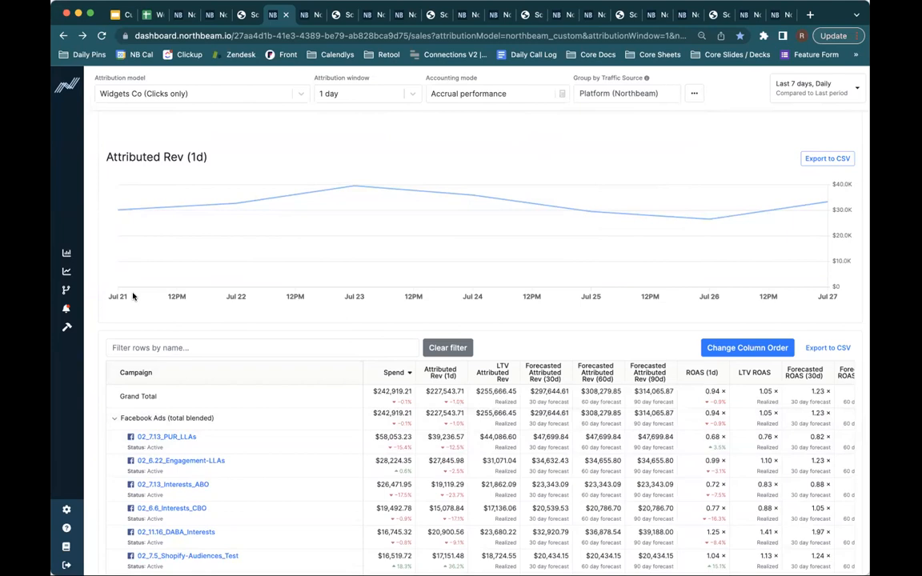
left_click(695, 94)
left_click(577, 303)
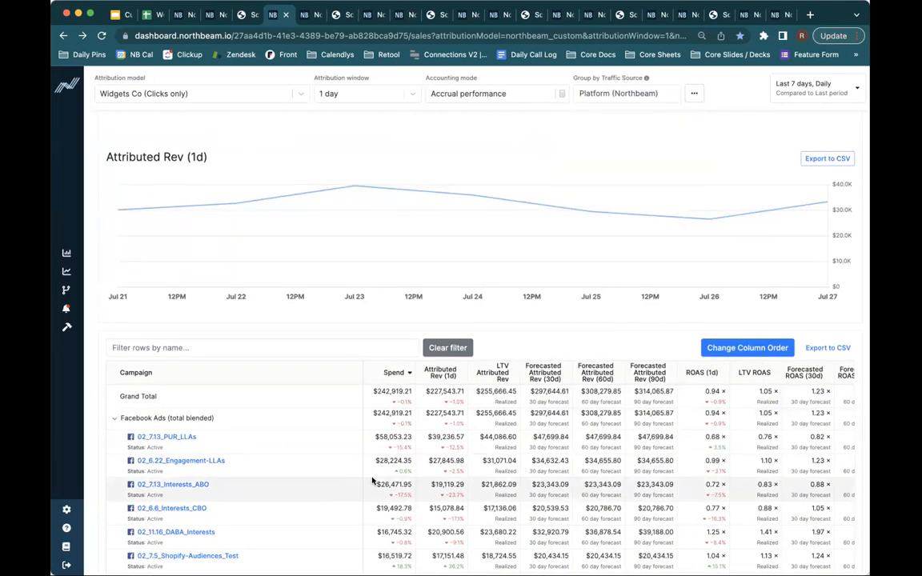
scroll(372, 481, "down", 1)
scroll(368, 448, "up", 1)
scroll(343, 238, "down", 2)
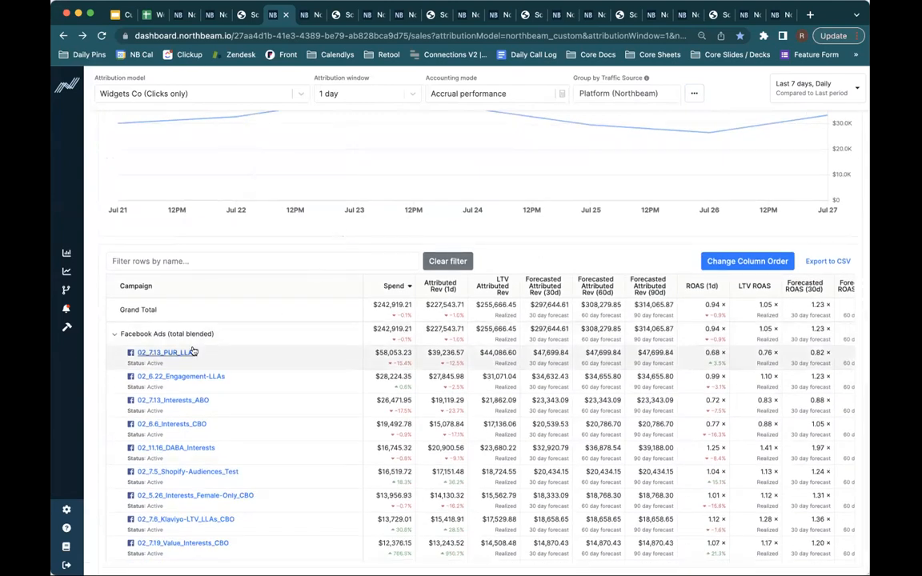
left_click_drag(181, 353, 197, 353)
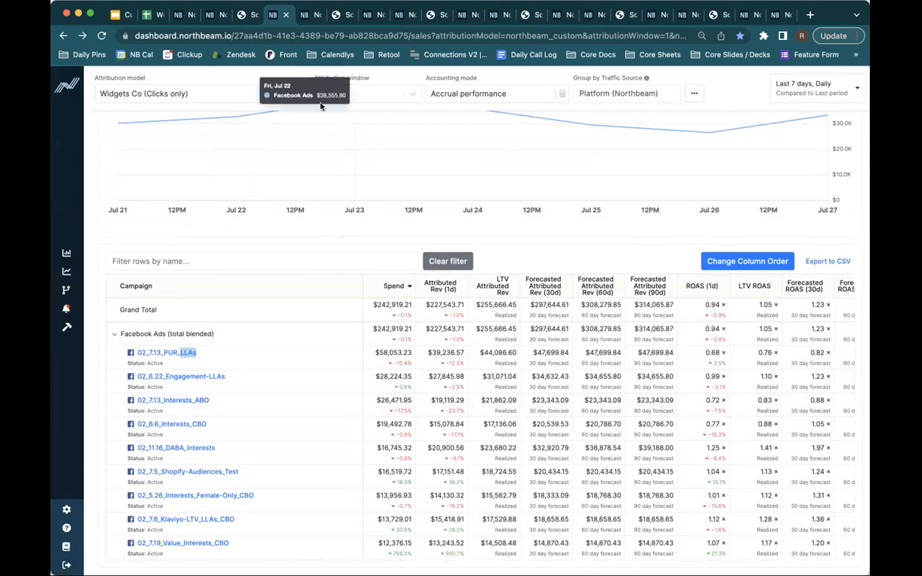
In the second account's new rule form, set the label key to Interest vs LLA and keep the level at Campaign
left_click(308, 16)
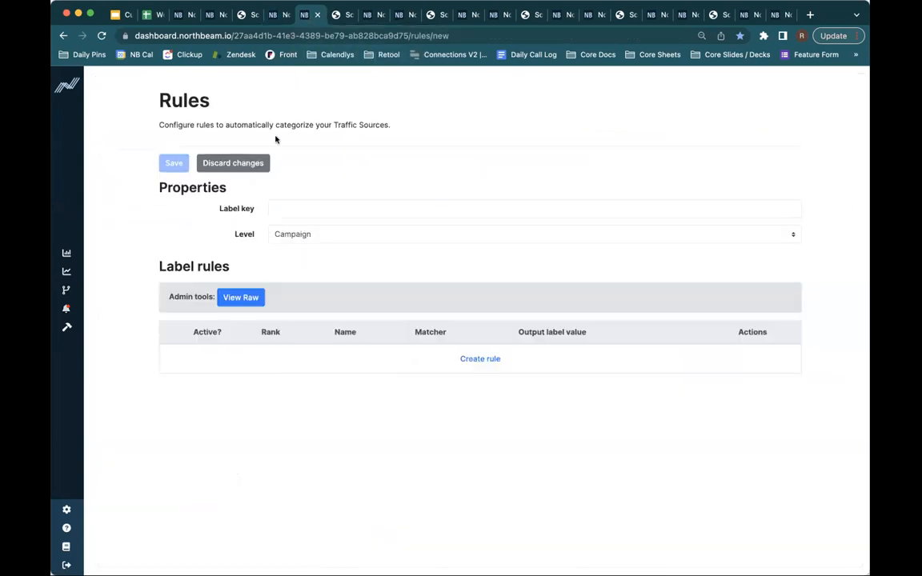
left_click(304, 208)
type("Interest vs LLA")
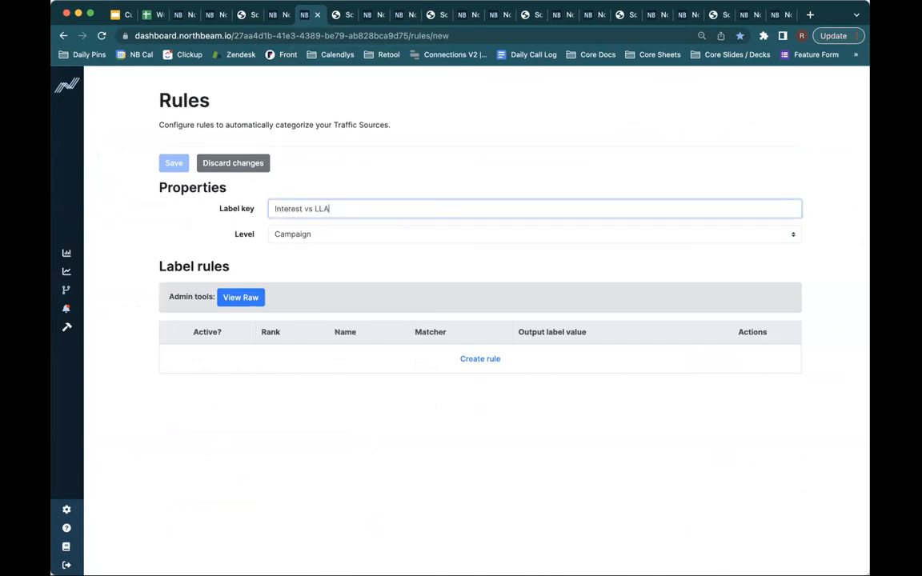
left_click(382, 240)
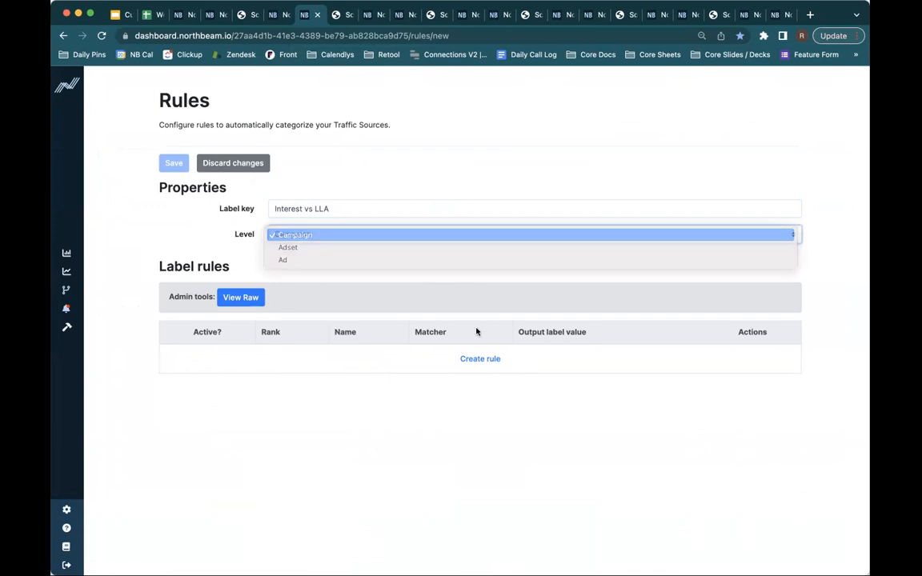
Create a label rule under Interest vs LLA whose matcher compares the NBT campaign name using "matches regex"
left_click(481, 359)
left_click(481, 359)
left_click(172, 308)
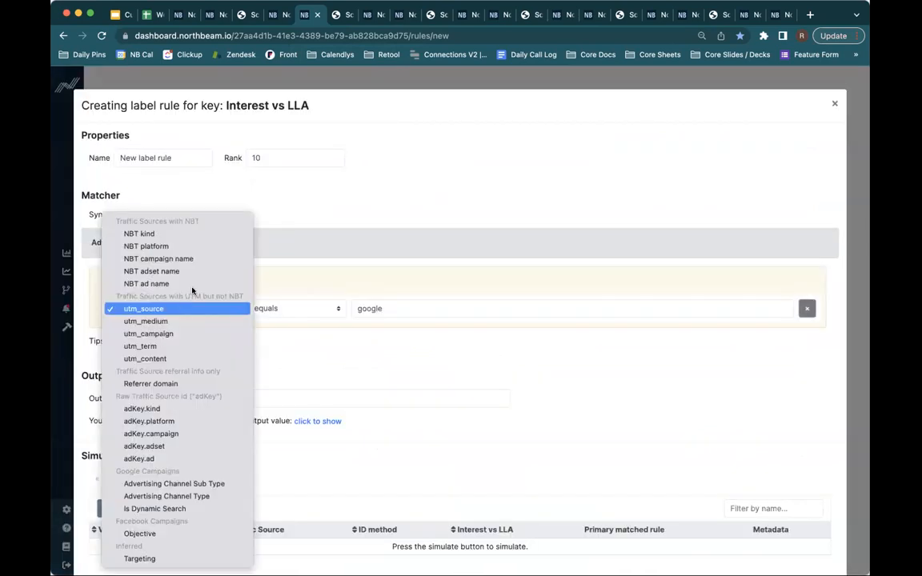
left_click(207, 261)
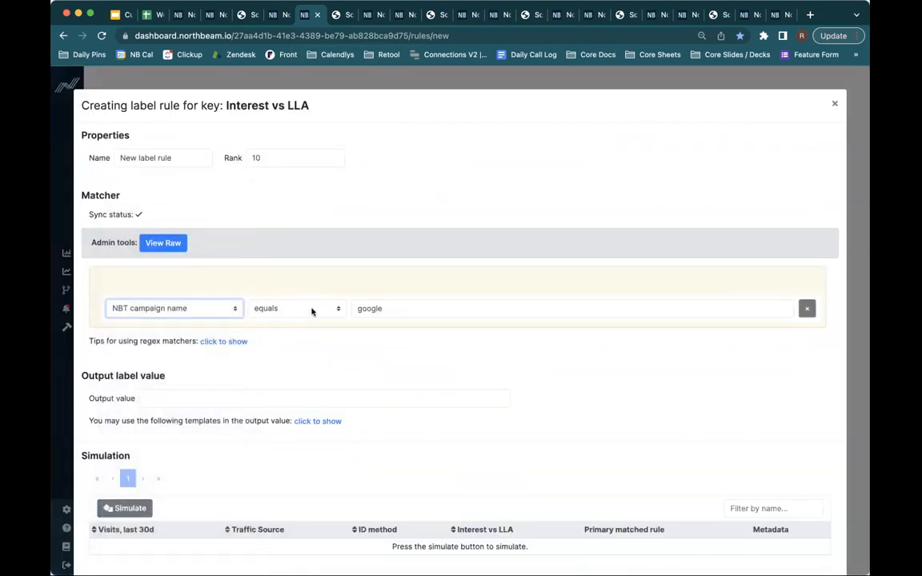
left_click(310, 310)
left_click(307, 360)
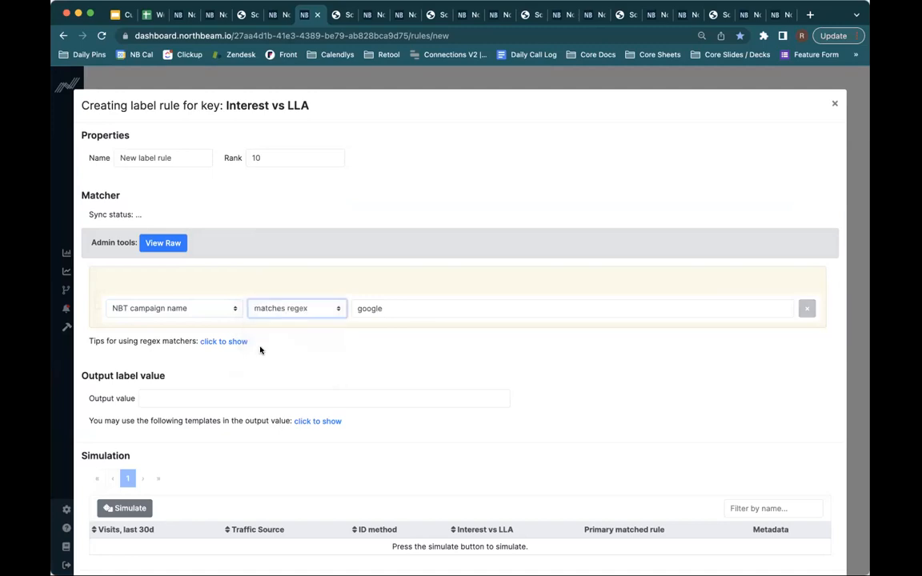
Show the regex tips, set the matcher pattern to the case-insensitive (?i)LLA, and enter LLA as the output value
left_click(227, 342)
left_click_drag(236, 452, 227, 454)
key("super+c")
double_click(372, 309)
key("super+v")
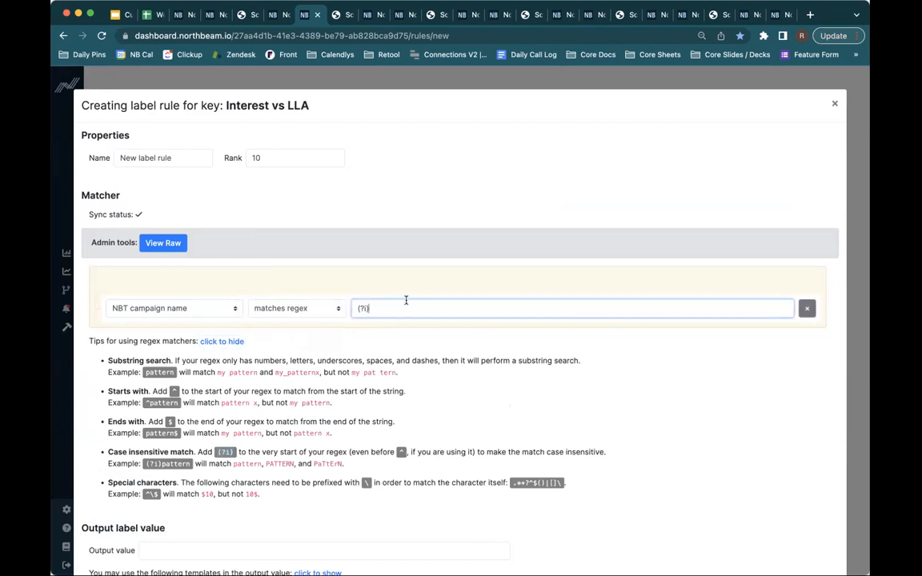
type("LLA")
scroll(365, 381, "down", 3)
left_click(260, 418)
type("LL")
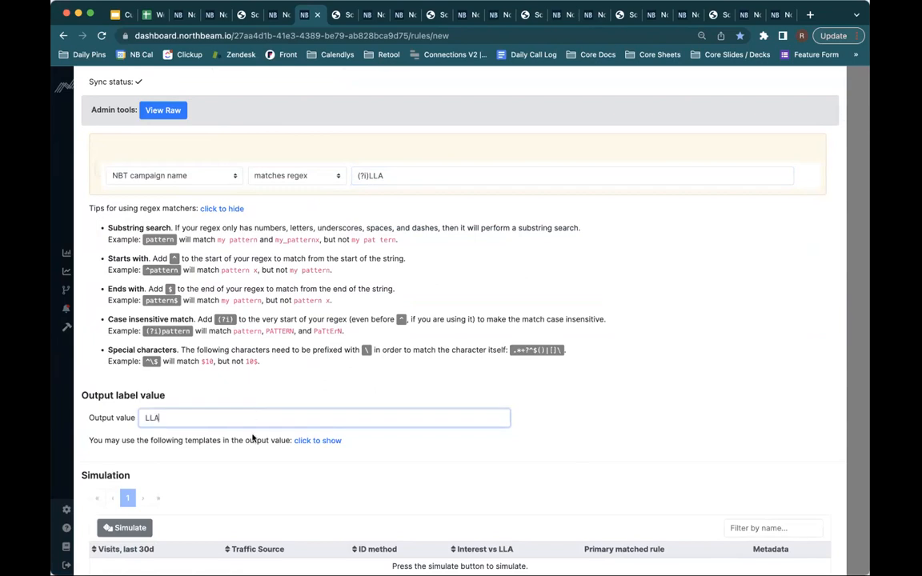
Simulate the LLA rule, filter the simulated traffic sources by "lla" to check the matches, and save the rule
left_click(124, 529)
scroll(333, 447, "down", 2)
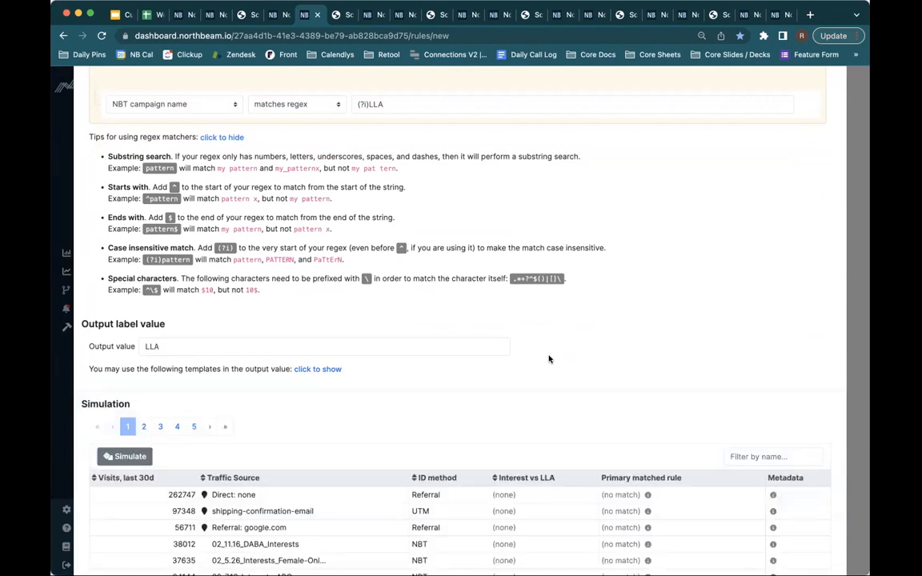
scroll(550, 358, "down", 5)
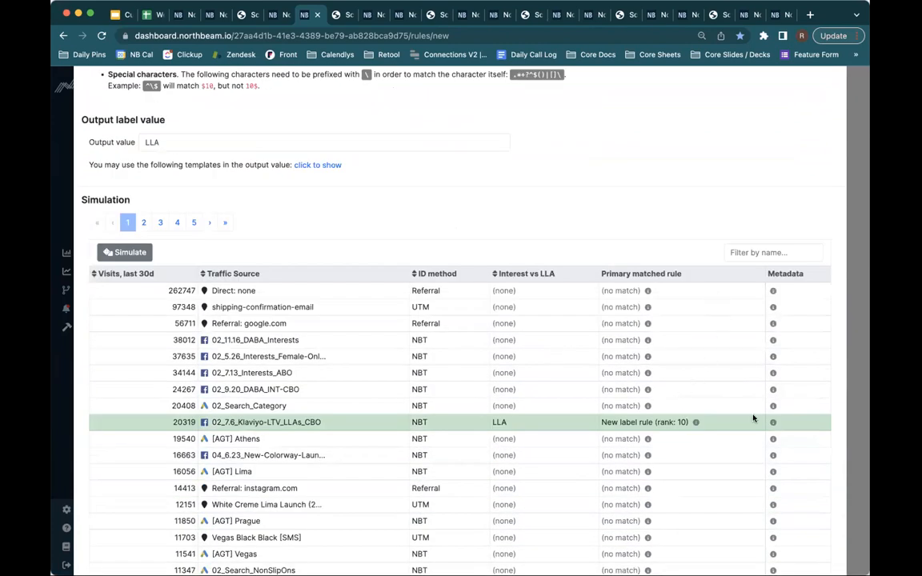
left_click(774, 422)
left_click(763, 251)
type("lla")
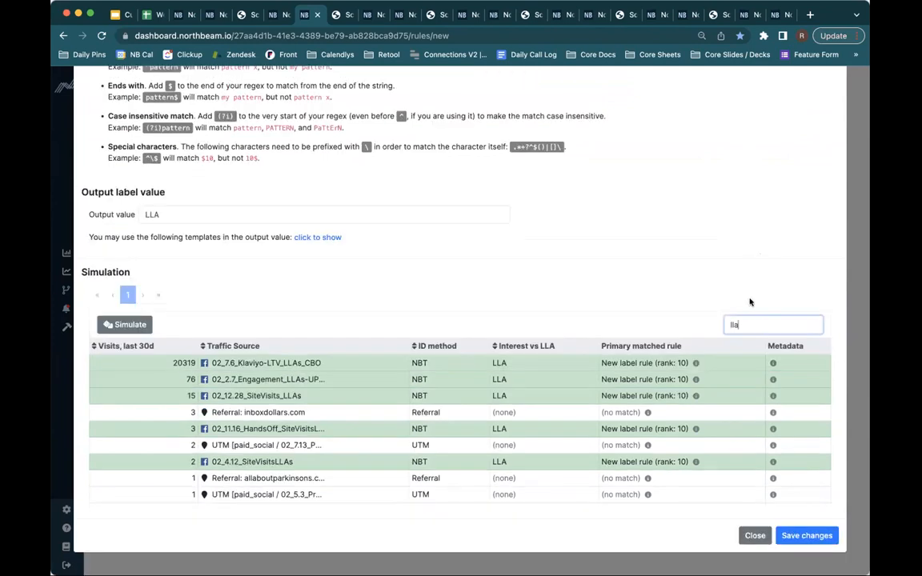
left_click(809, 537)
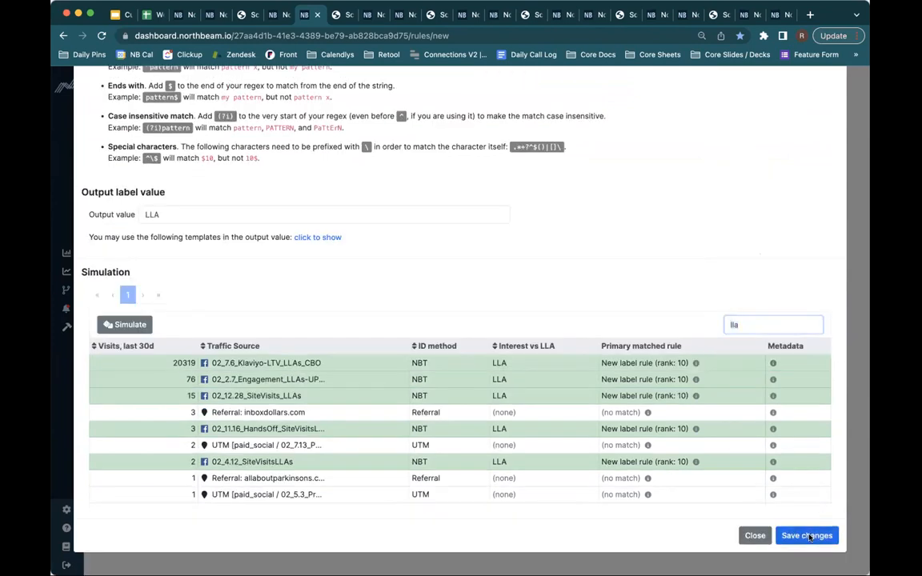
Copy the LLA rule and give the copy the regex (?i)Interest, the name Interest and the output value Interests
left_click(763, 378)
double_click(377, 308)
type("Interees")
key("alt+BackSpace")
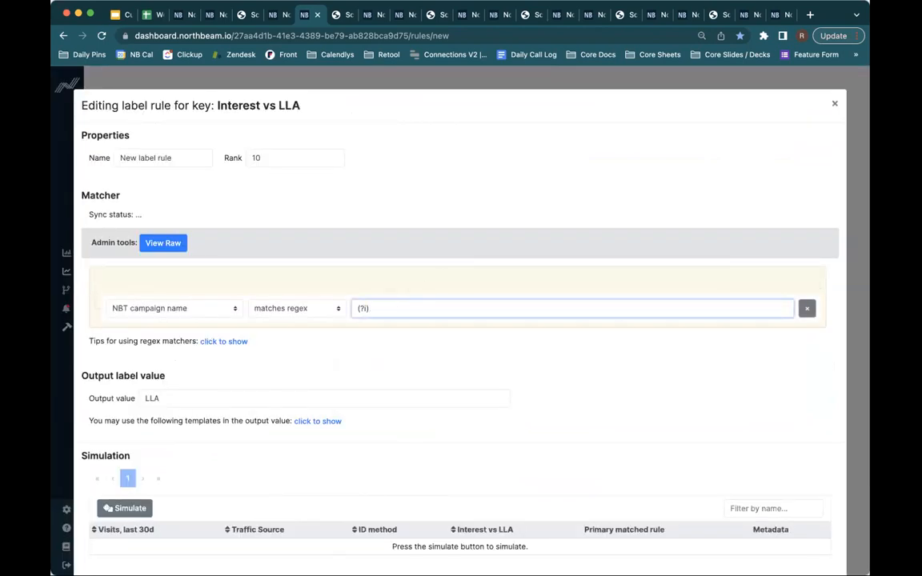
triple_click(171, 161)
type("Interest")
triple_click(169, 394)
type("Interests")
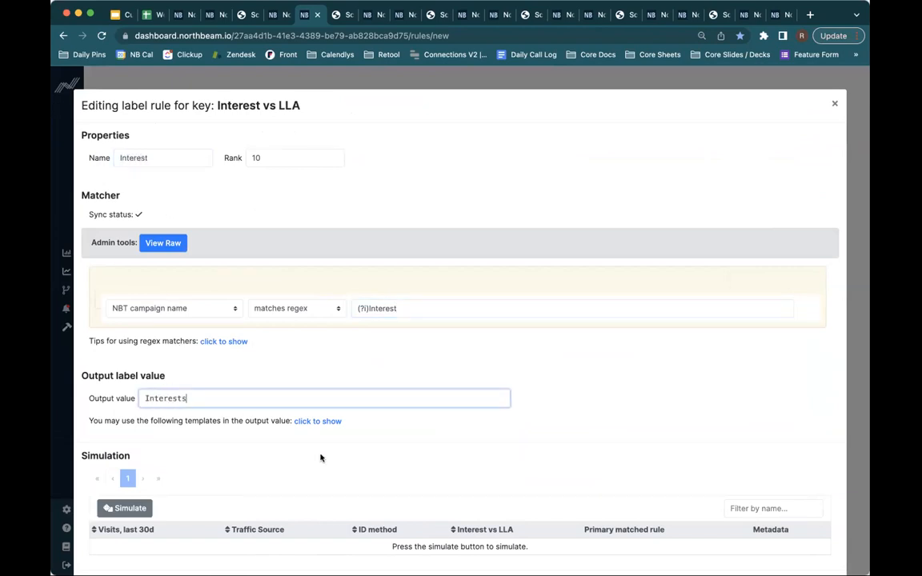
Simulate the Interest rule, check the matches filtered by "intere", and save both the rule and the Interest vs LLA label
scroll(319, 457, "down", 2)
left_click(126, 457)
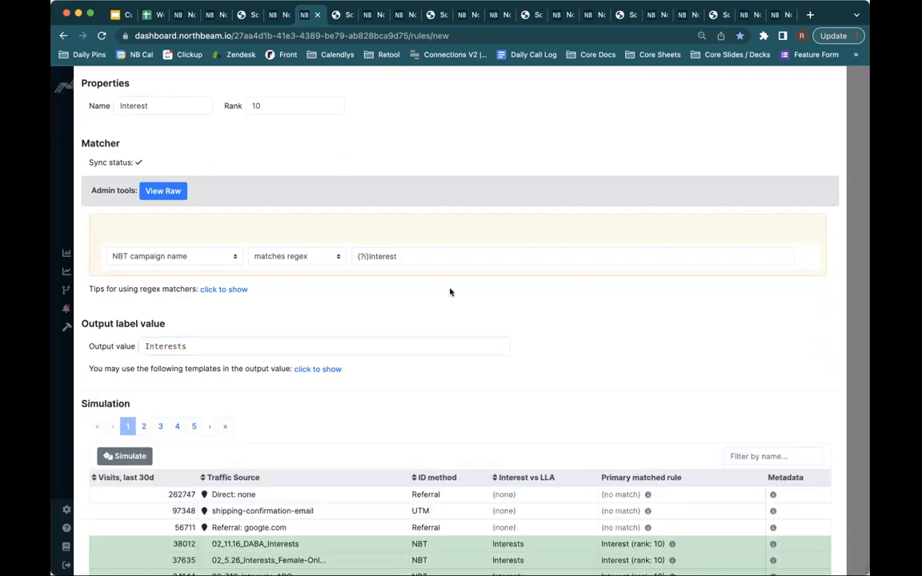
scroll(569, 350, "down", 3)
left_click(780, 314)
type("intere")
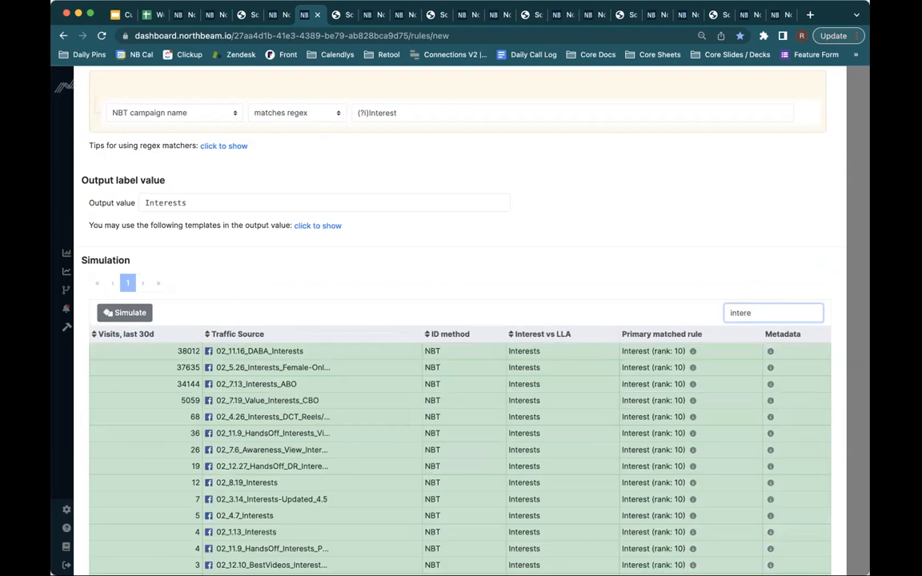
scroll(800, 428, "down", 3)
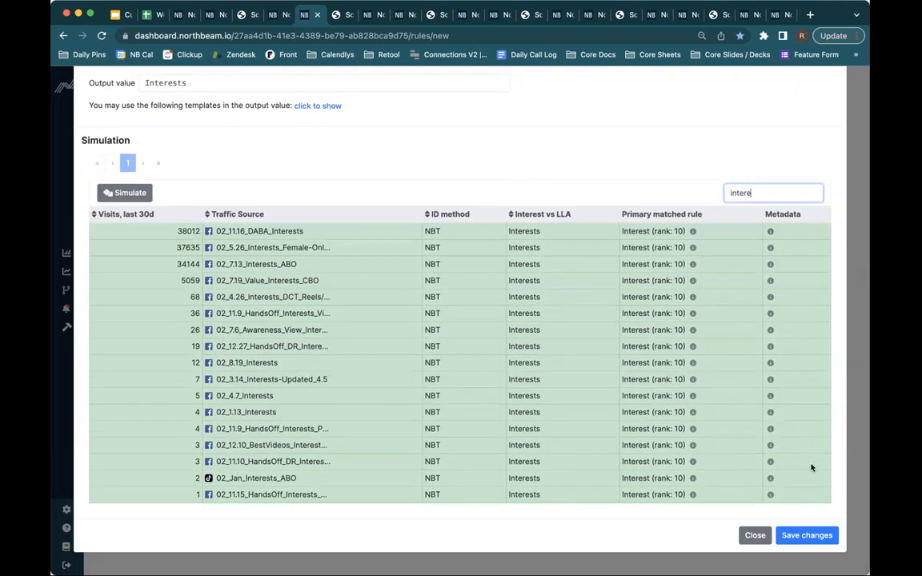
left_click(817, 537)
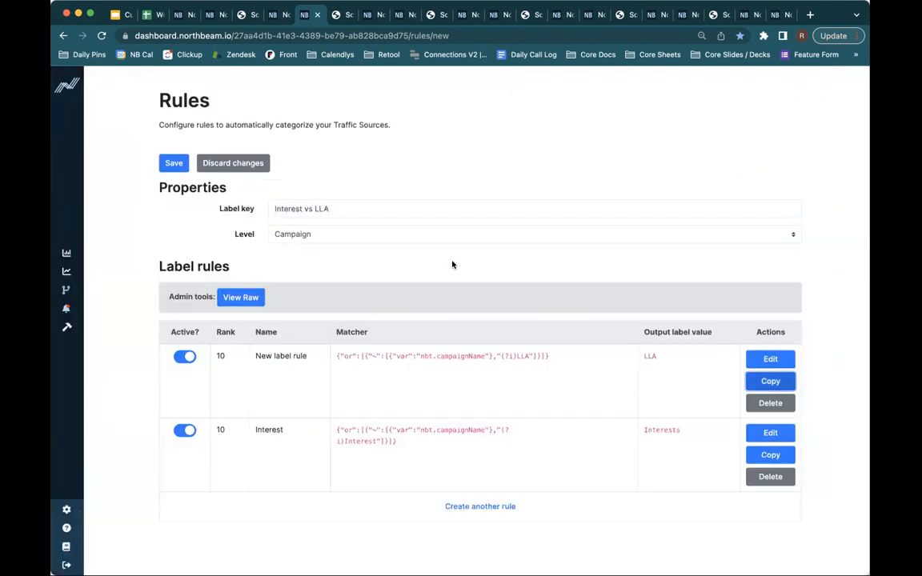
left_click(177, 166)
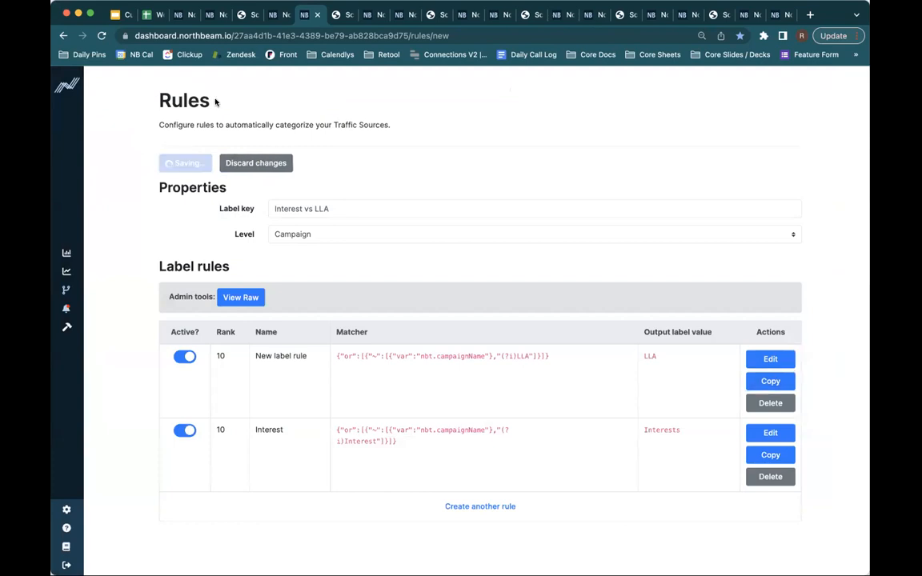
Reload the second account's sales page and add Interest vs LLA as a second traffic source breakdown after Platform (Northbeam)
left_click(276, 14)
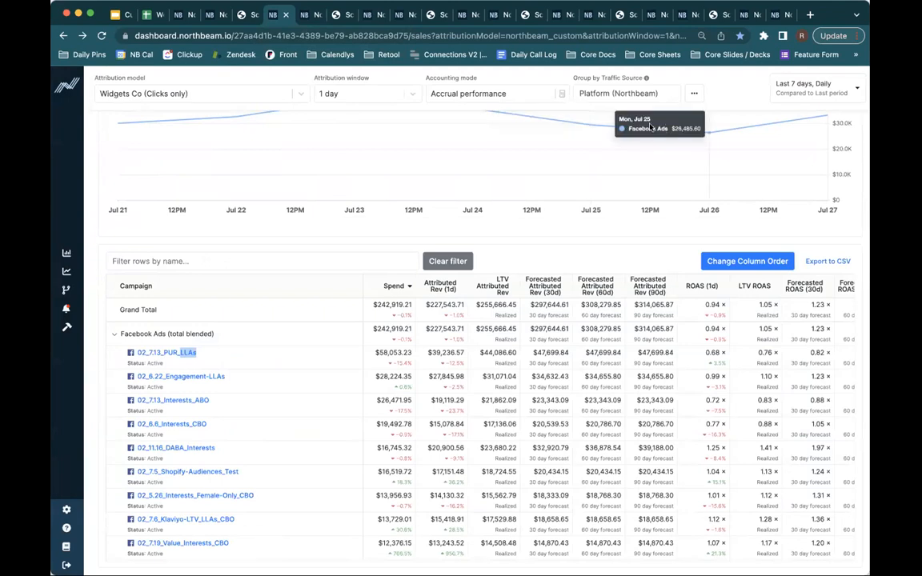
left_click(332, 14)
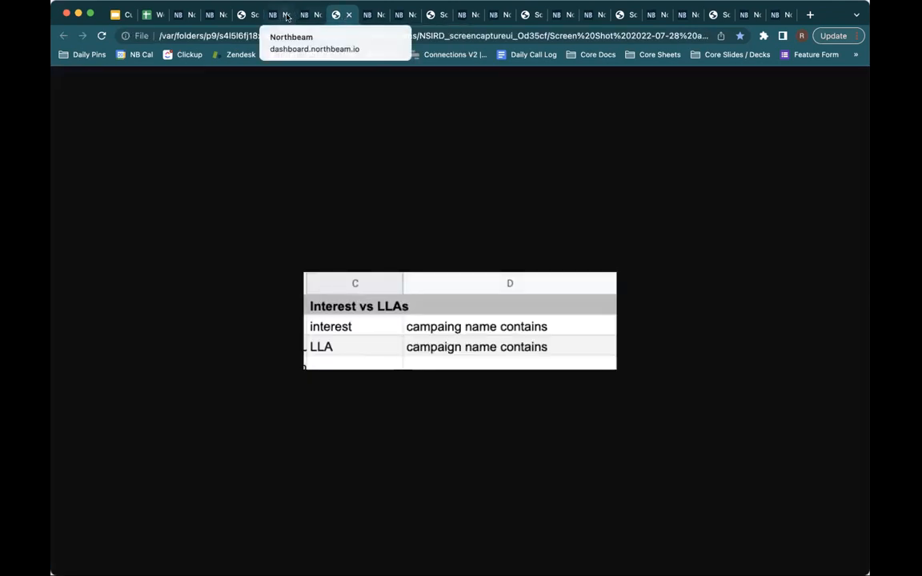
left_click(276, 15)
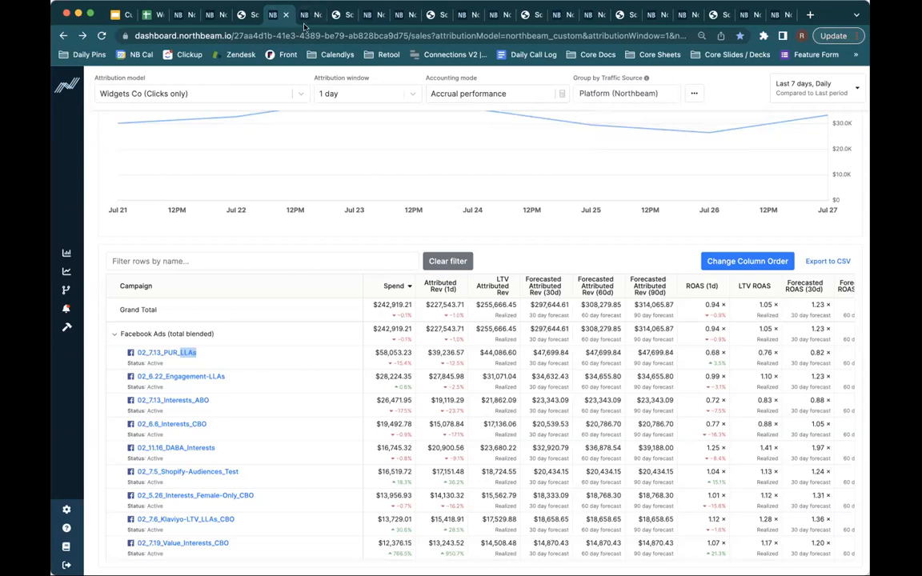
key("super+r")
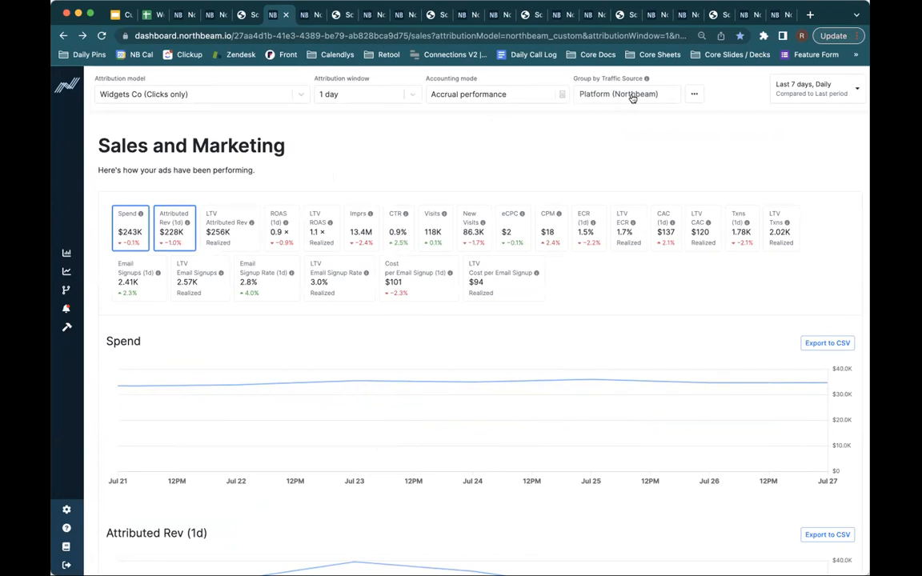
left_click(632, 97)
left_click(578, 174)
scroll(579, 277, "down", 1)
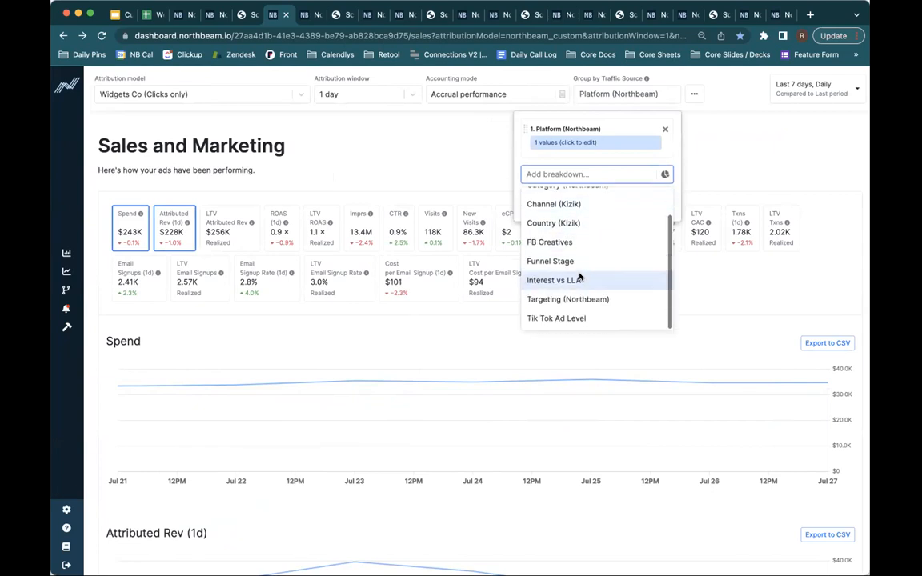
left_click(579, 280)
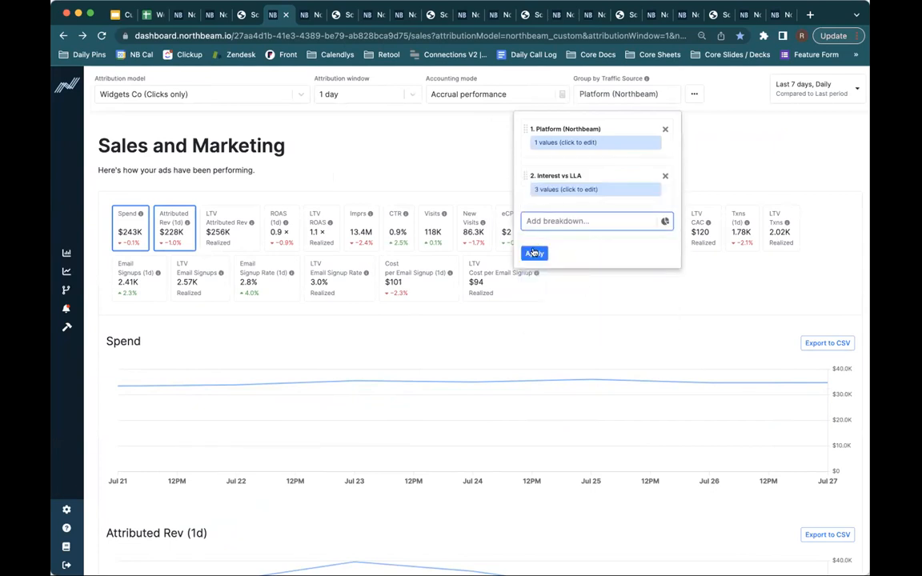
Limit the Interest vs LLA breakdown to the Interests and LLA values and apply the grouping
left_click(564, 189)
left_click(377, 288)
left_click(364, 421)
left_click(535, 253)
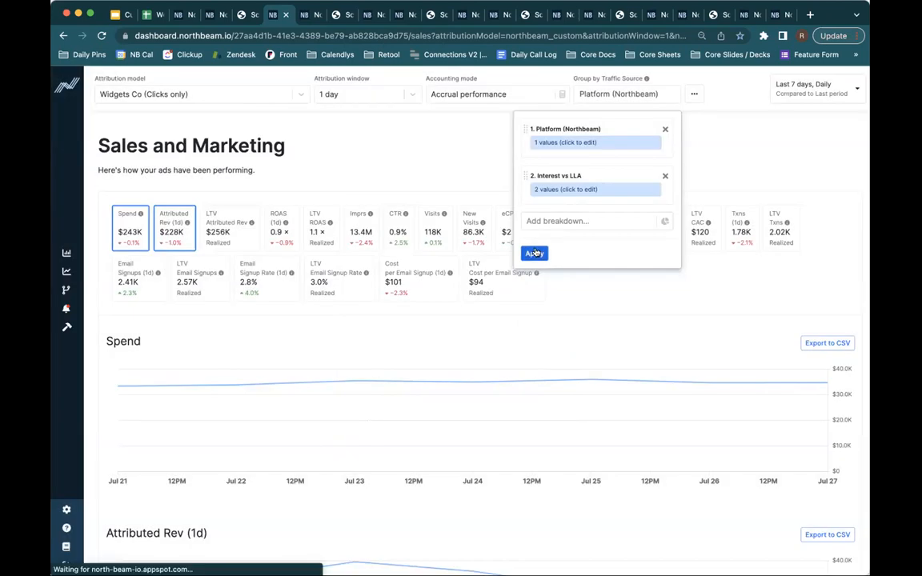
Expand the Facebook Ads group and compare the LLA and Interests rows on spend, ROAS and CTR
scroll(561, 391, "down", 3)
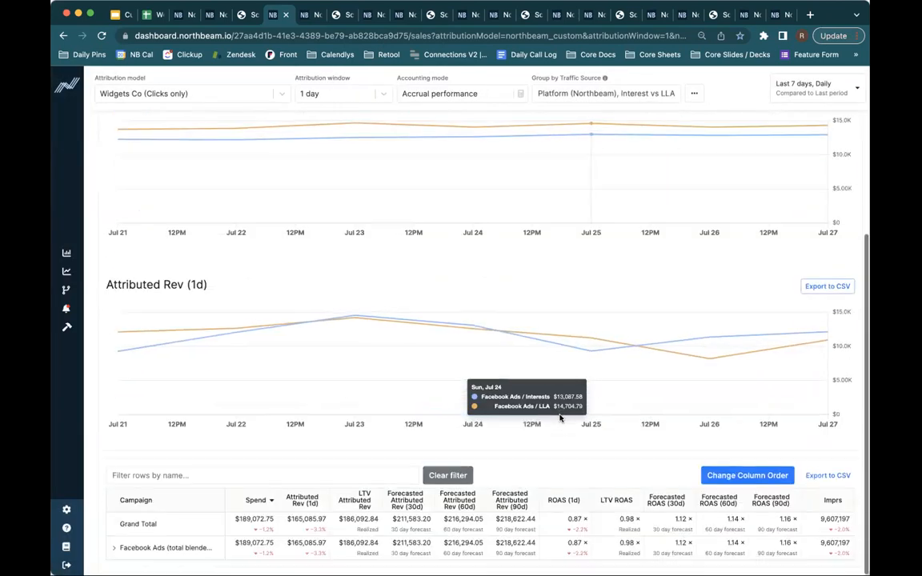
left_click(116, 547)
scroll(216, 453, "down", 1)
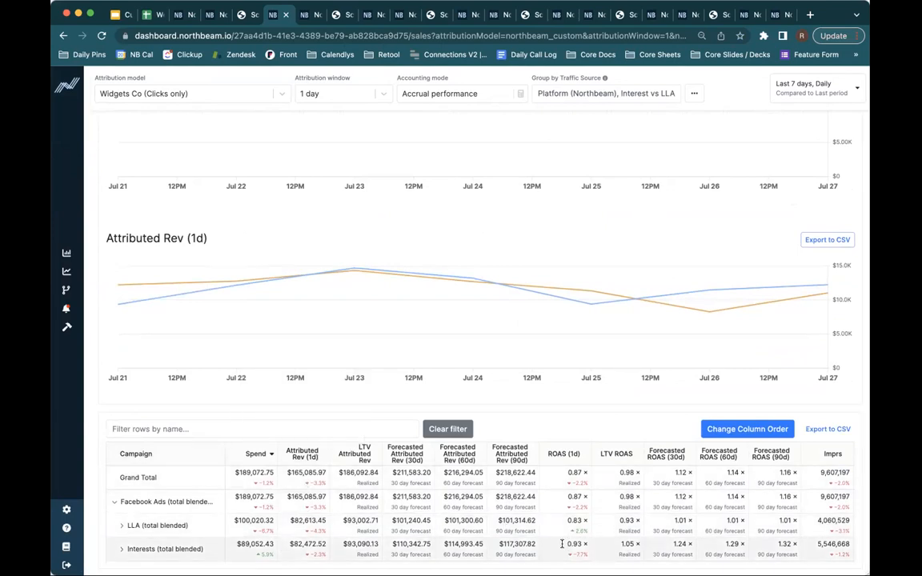
left_click_drag(562, 544, 656, 549)
left_click(642, 545)
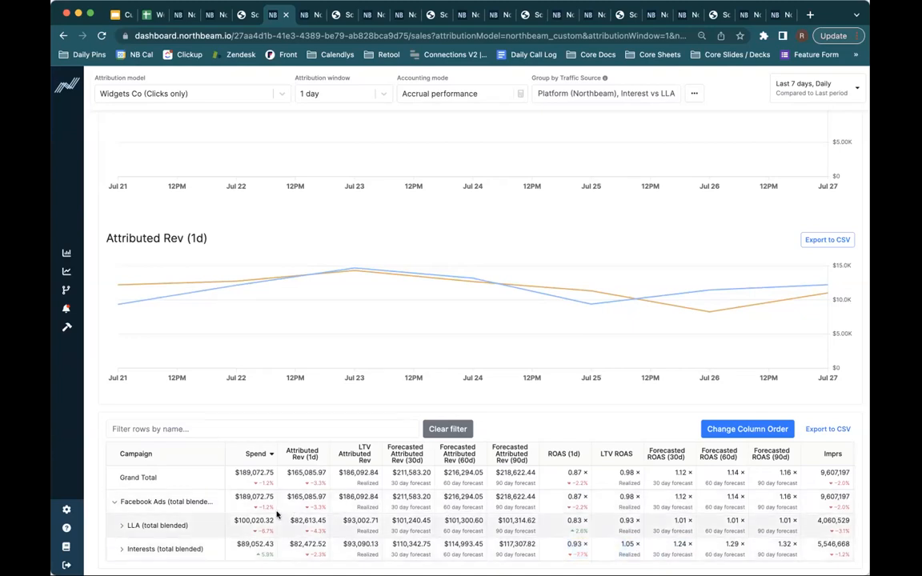
left_click_drag(274, 523, 237, 521)
left_click(501, 516)
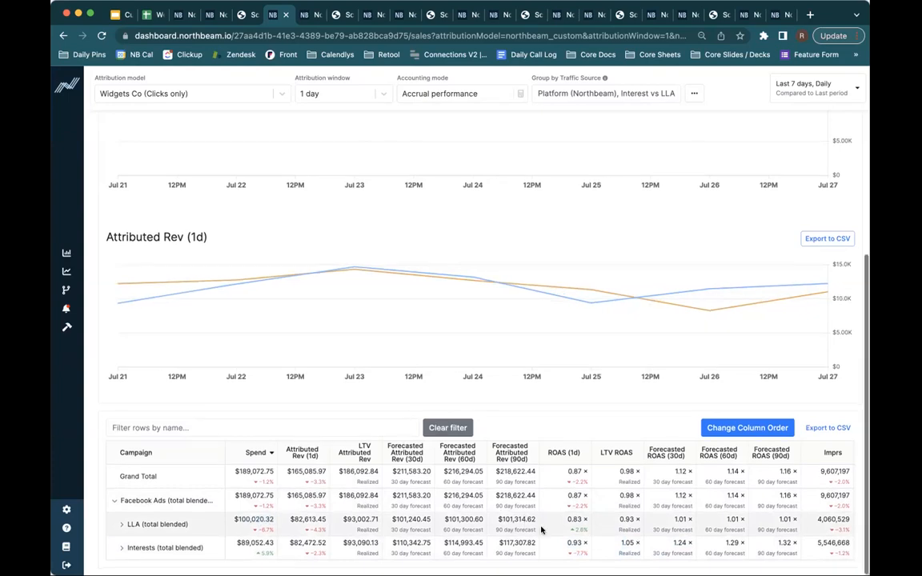
scroll(541, 530, "right", 5)
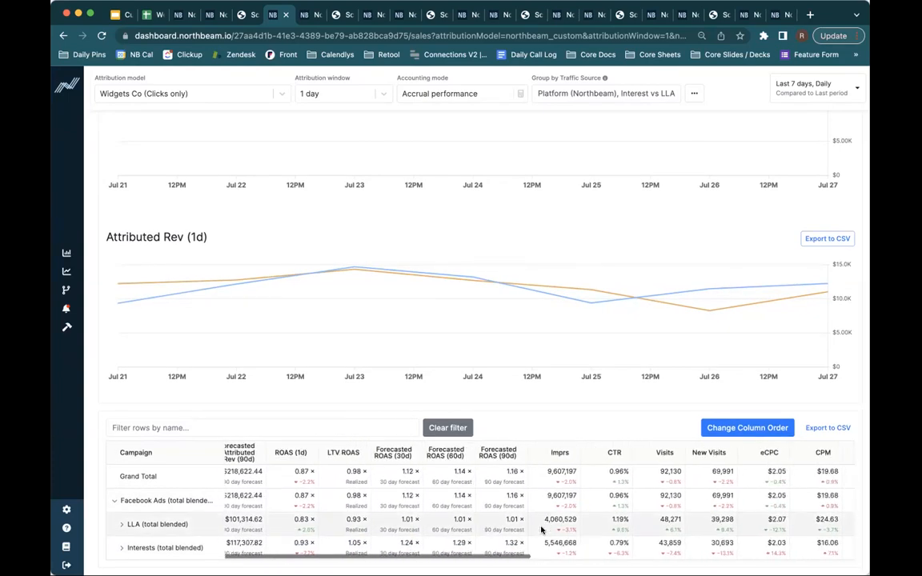
scroll(541, 530, "right", 3)
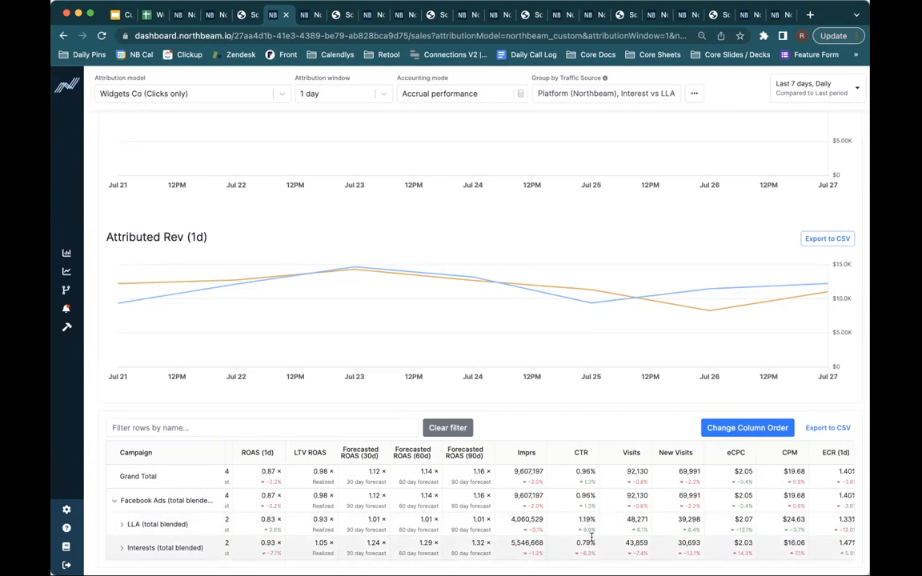
left_click_drag(593, 524, 572, 529)
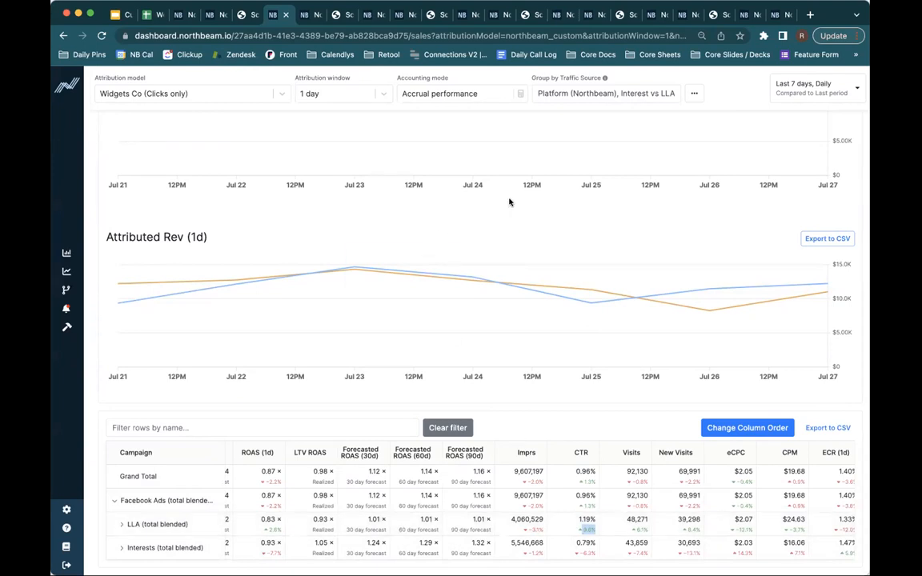
Check the Video vs Static naming reference against the Ad Format breakdown values on the third account's sales page
left_click(430, 15)
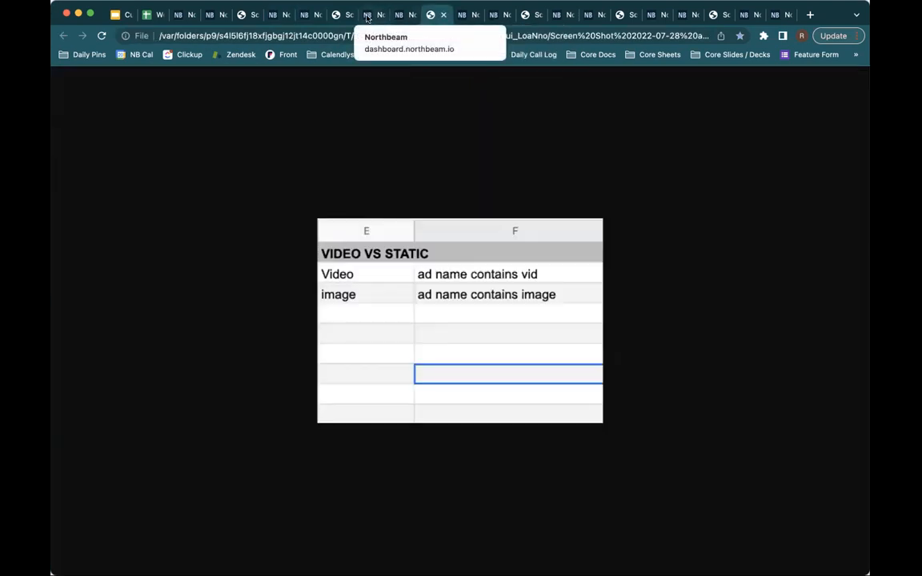
left_click(368, 15)
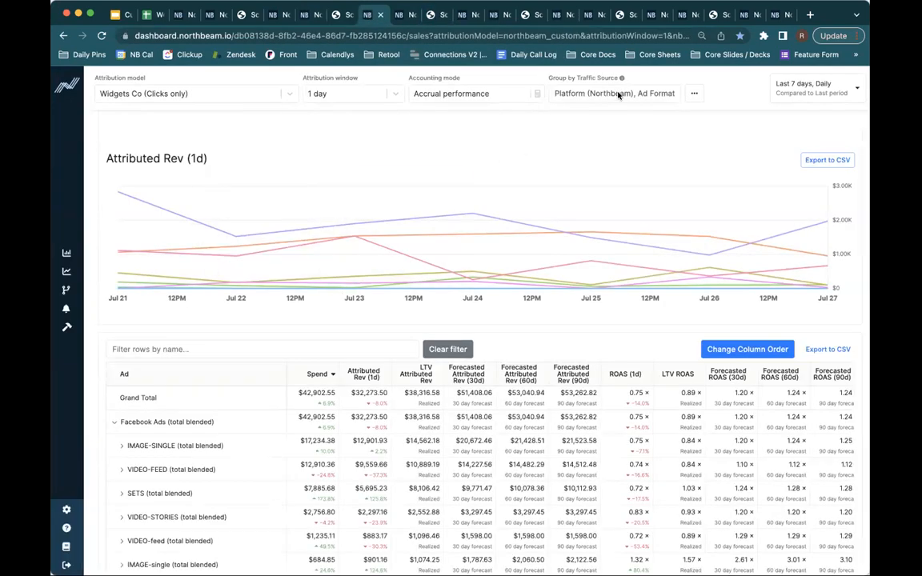
left_click(616, 94)
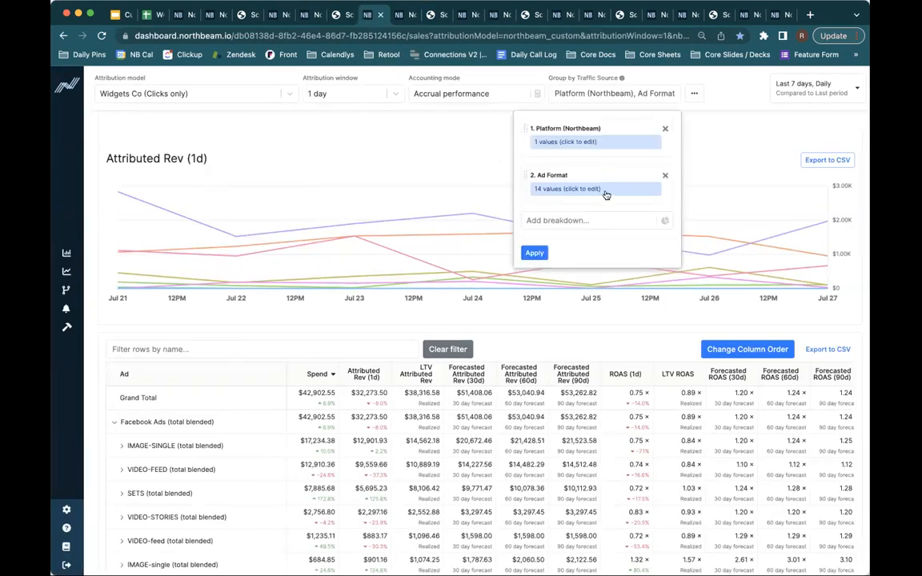
left_click(541, 319)
scroll(542, 320, "down", 3)
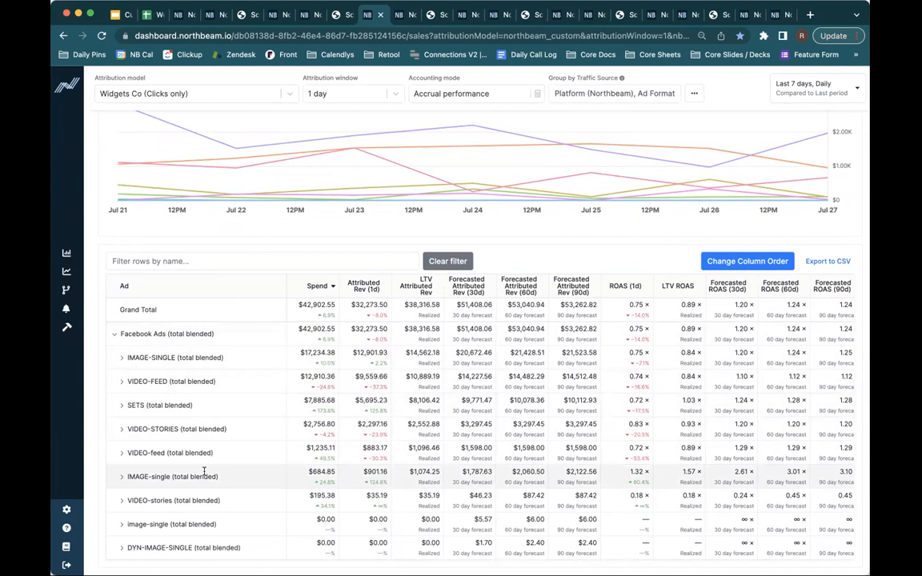
scroll(265, 420, "up", 2)
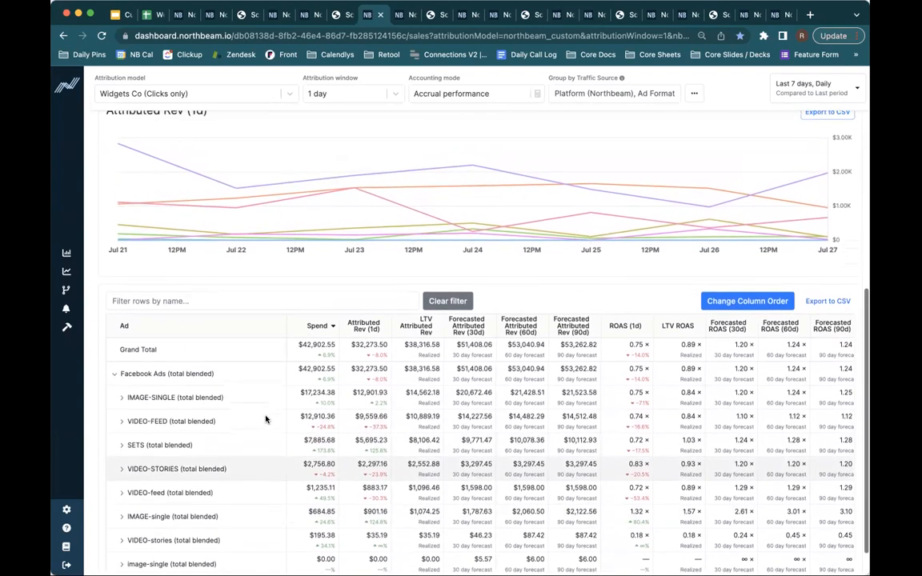
Create another rule label on the third account's Rules page with the label key Ad Type at the Ad level
left_click(402, 16)
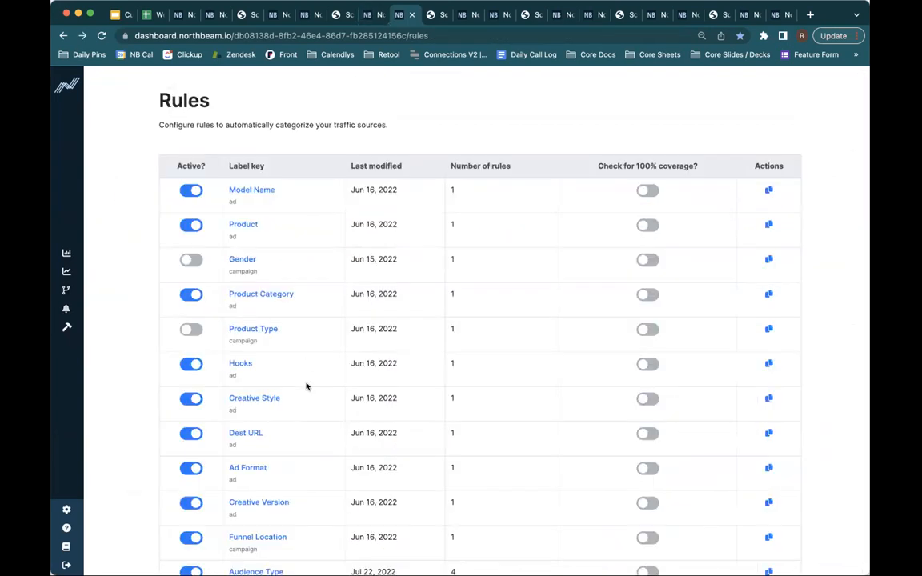
scroll(306, 387, "down", 1)
mouse_move(66, 280)
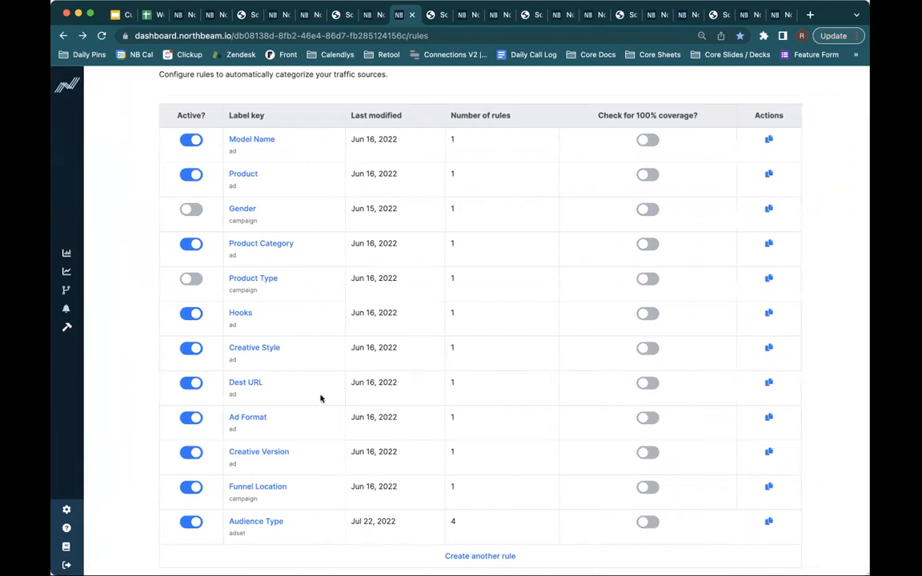
left_click(463, 556)
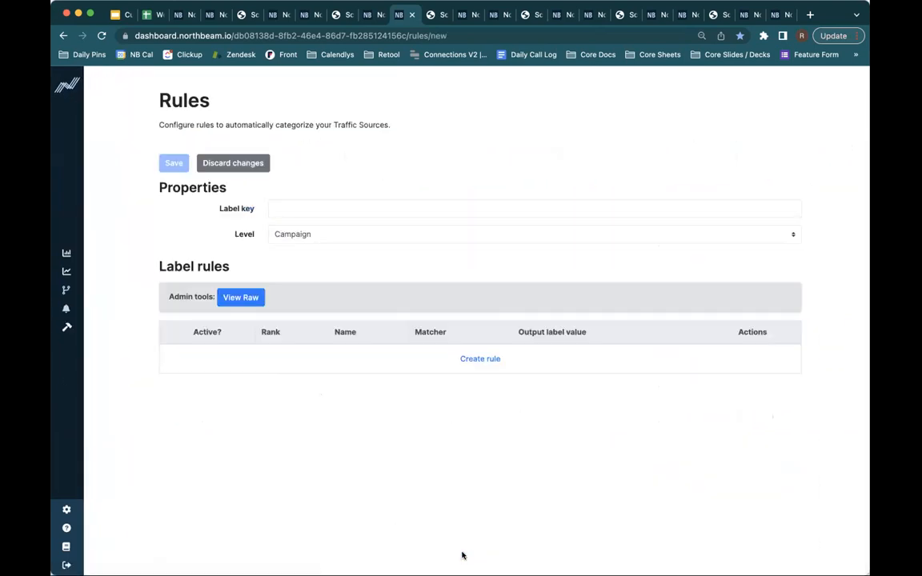
left_click(323, 213)
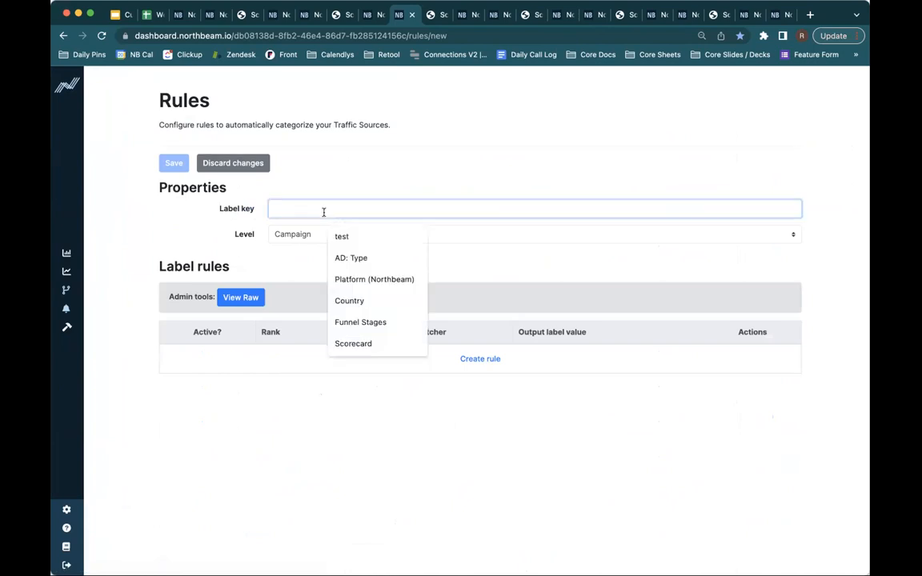
type("Ad Type")
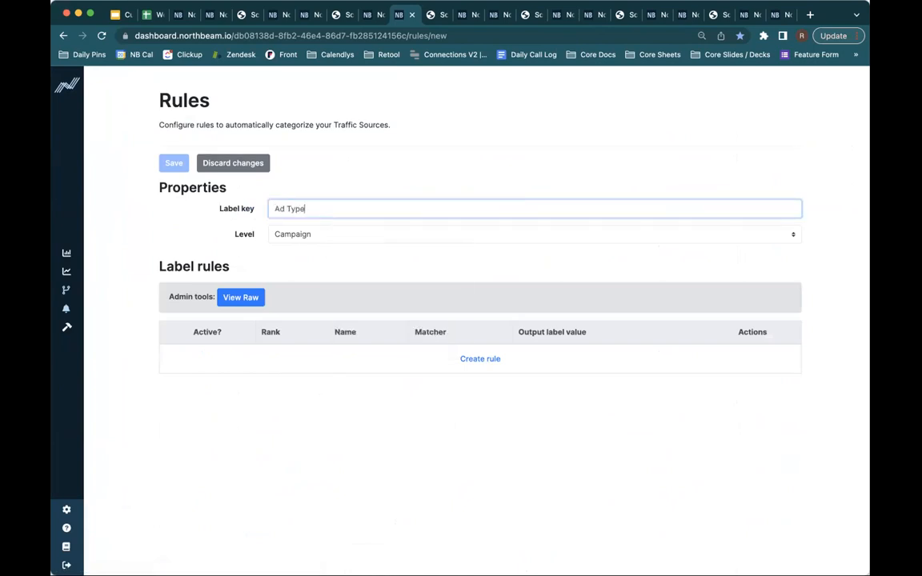
left_click(335, 238)
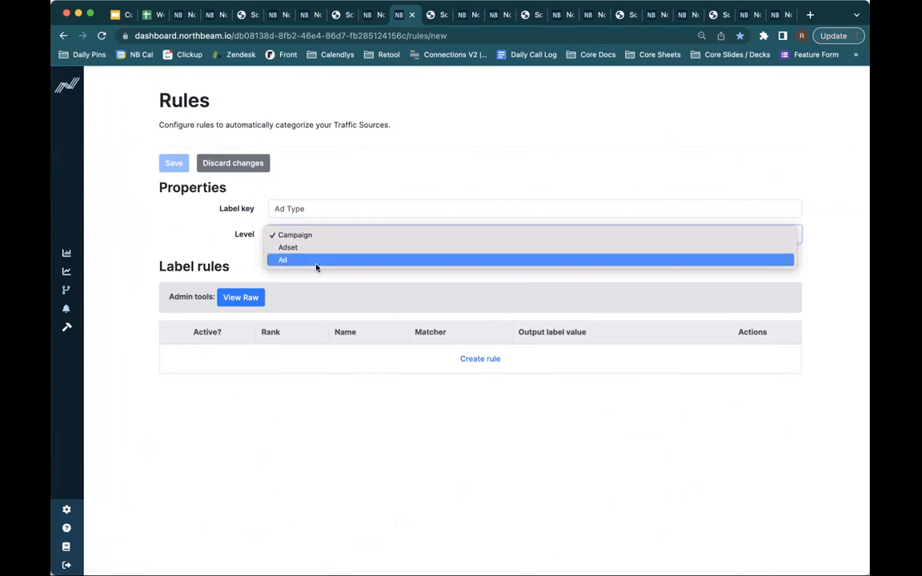
left_click(315, 261)
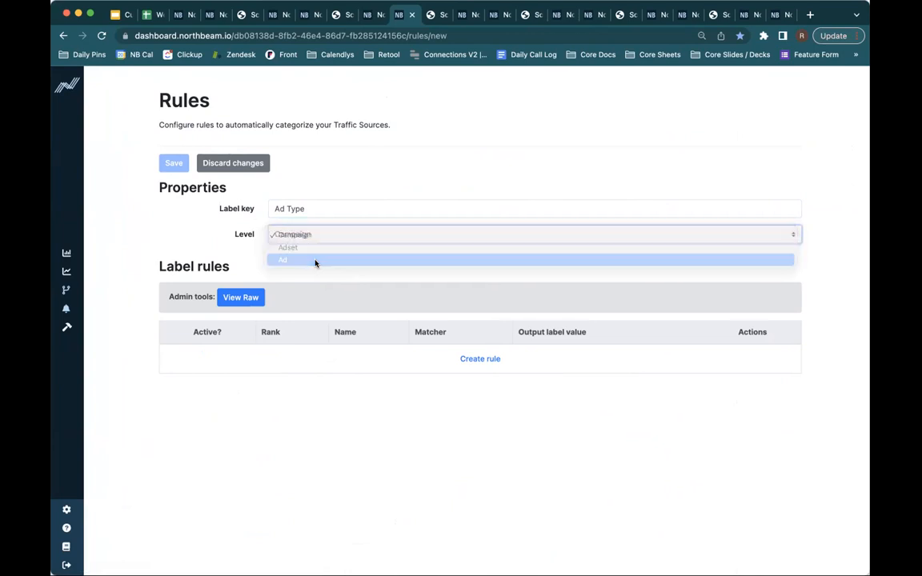
Review the sales page's granularity options and expand the IMAGE-SINGLE group to examine its individual ad names
left_click(370, 16)
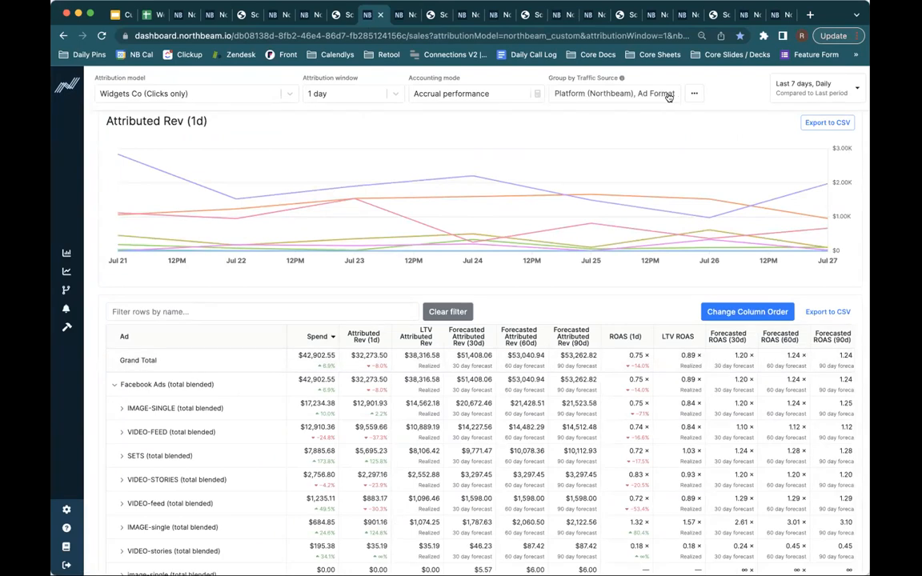
left_click(694, 93)
left_click(635, 172)
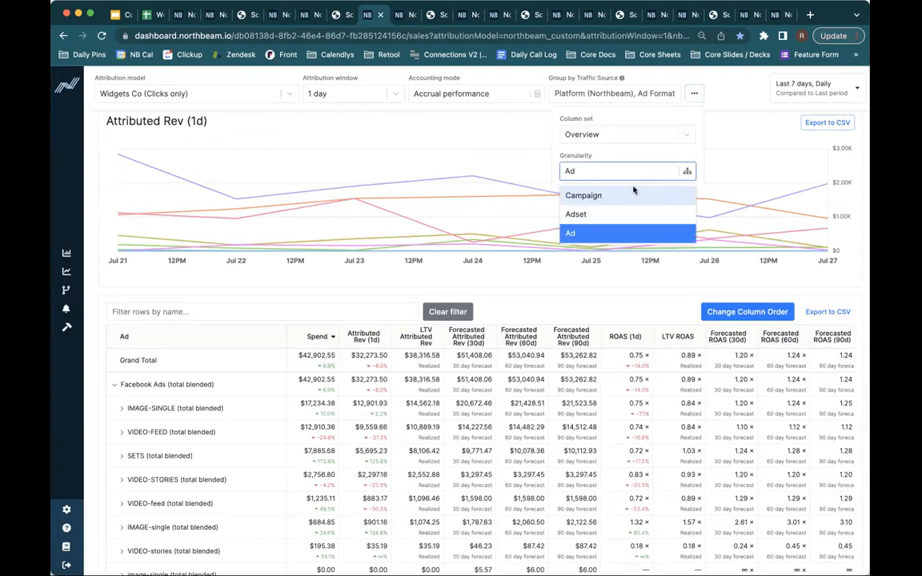
left_click(648, 113)
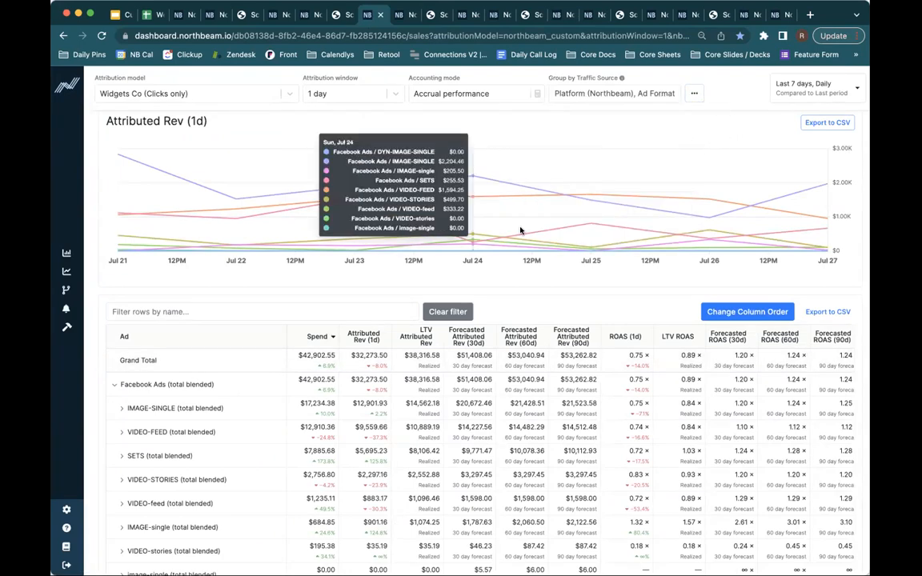
left_click(694, 93)
left_click(616, 173)
left_click(616, 178)
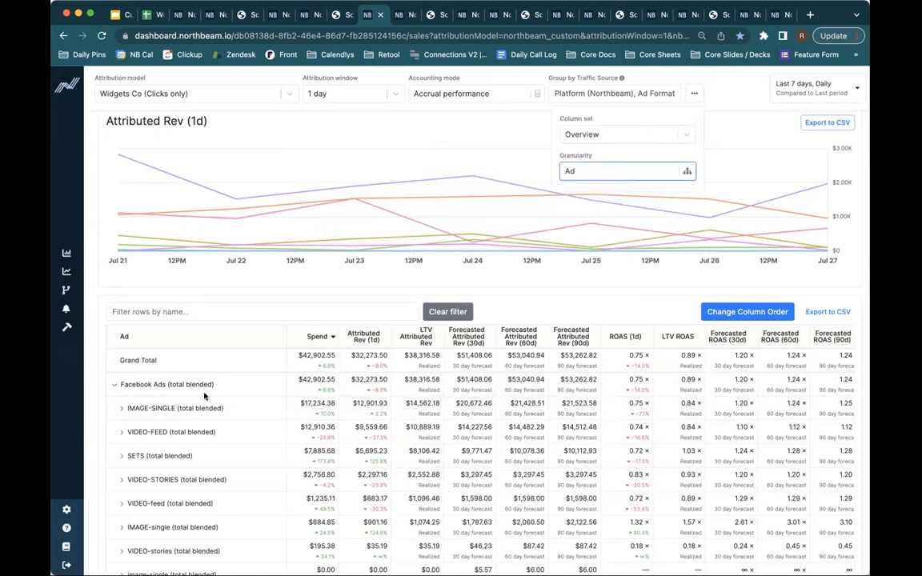
left_click(121, 410)
left_click(122, 410)
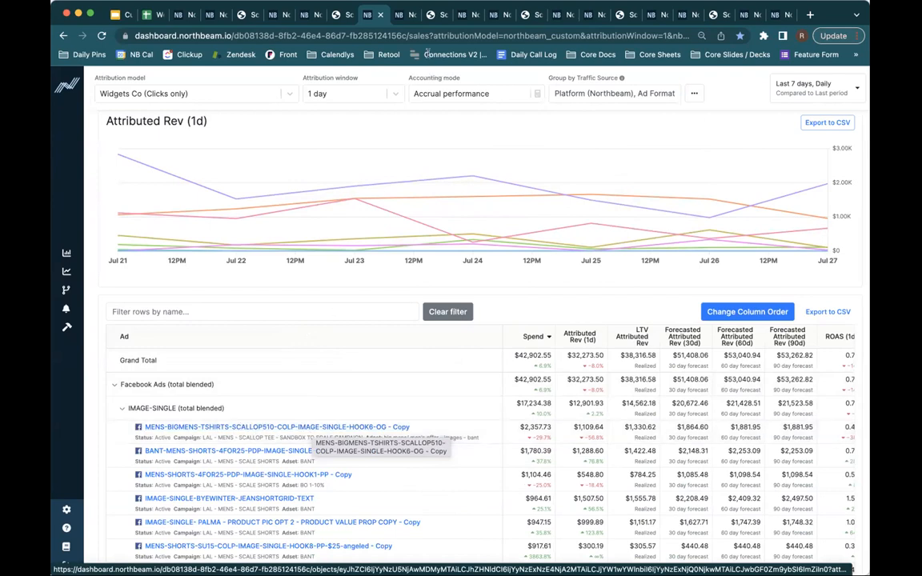
Return to the Ad Type label, keep its level as Ad, and start a rule where NBT ad name matches regex
key("ctrl+Tab")
left_click(326, 236)
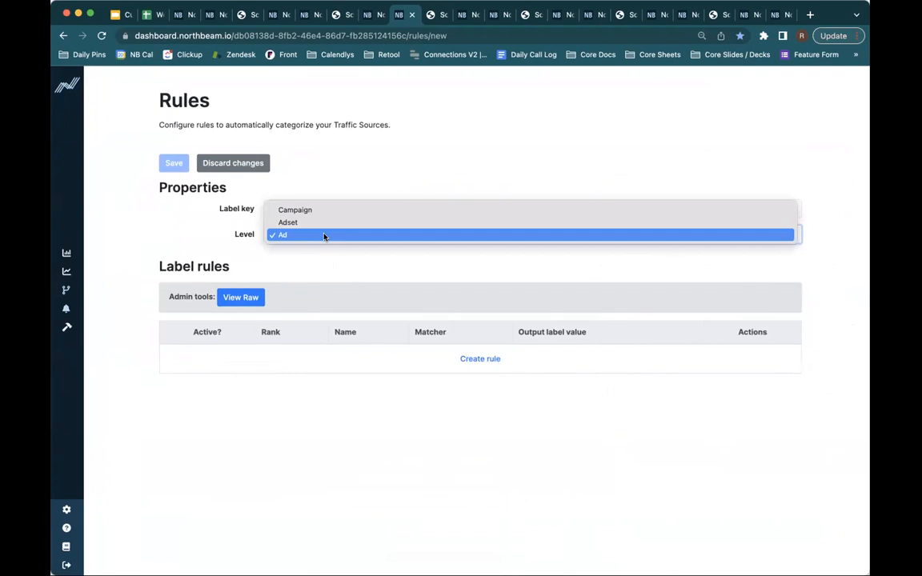
left_click(324, 235)
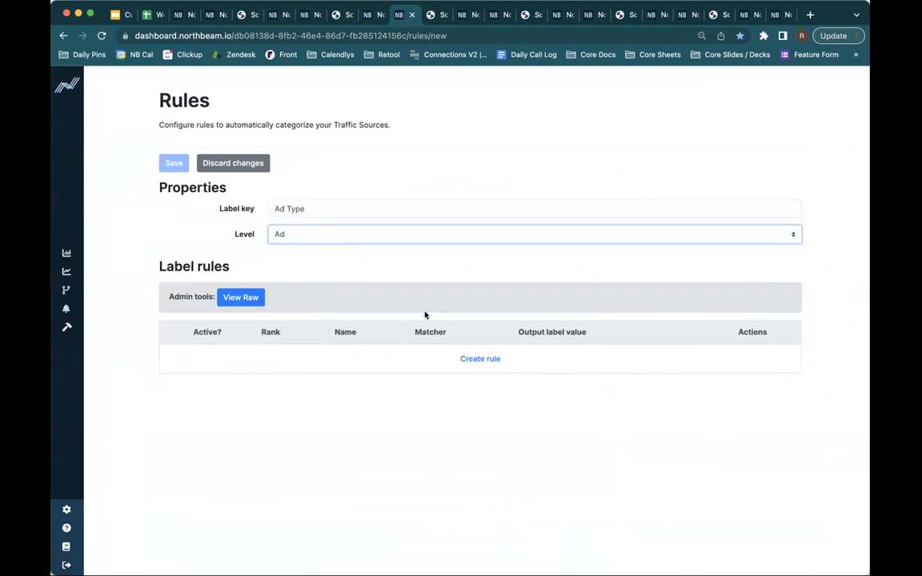
left_click(476, 358)
left_click(181, 309)
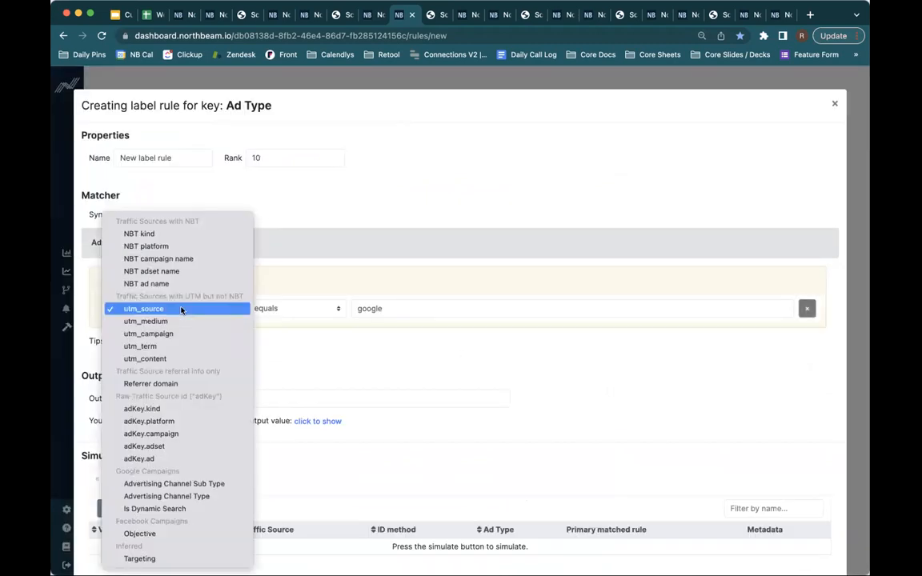
left_click(185, 284)
left_click(269, 307)
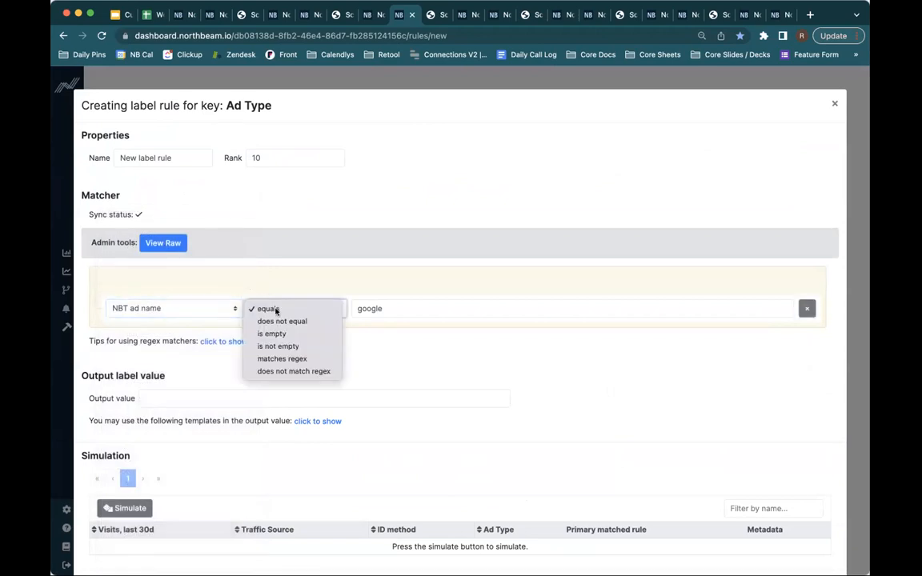
left_click(303, 356)
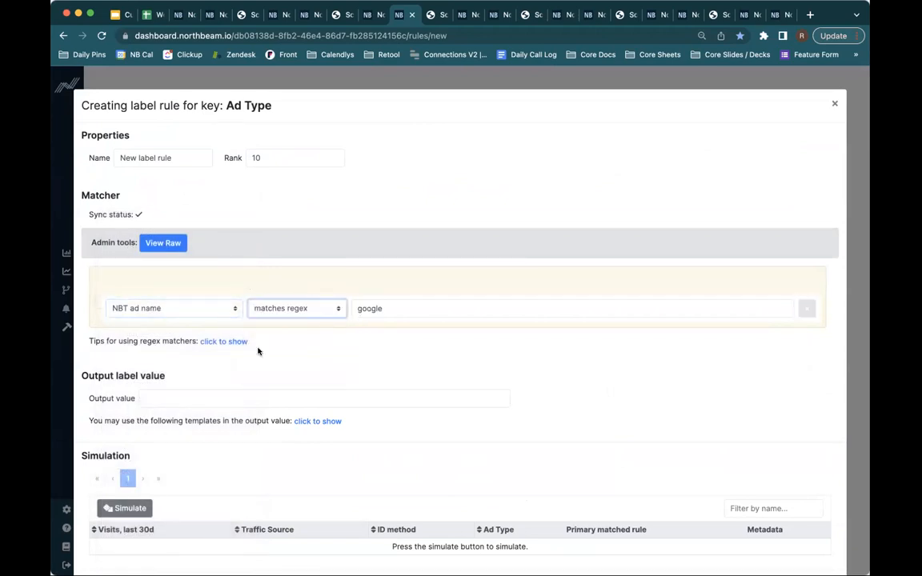
Set the regex to the case-insensitive pattern (?i)image and check it against the Video vs Static naming reference
left_click(230, 341)
left_click_drag(233, 453, 217, 450)
key("super+c")
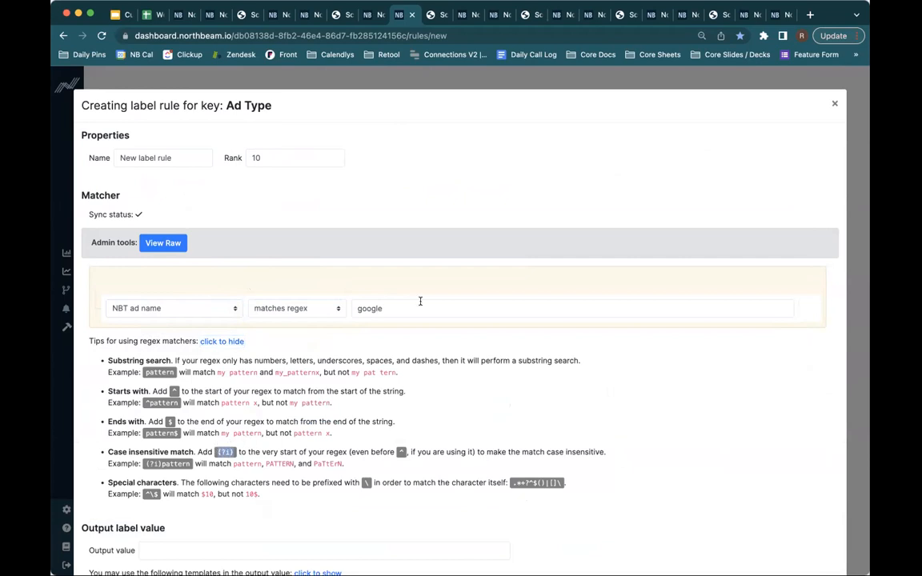
double_click(368, 309)
key("super+v")
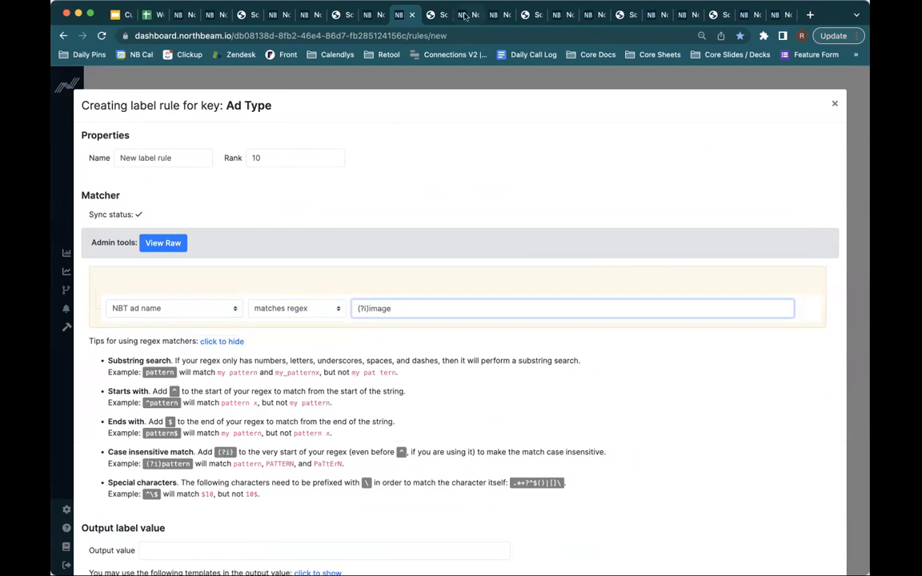
left_click(432, 14)
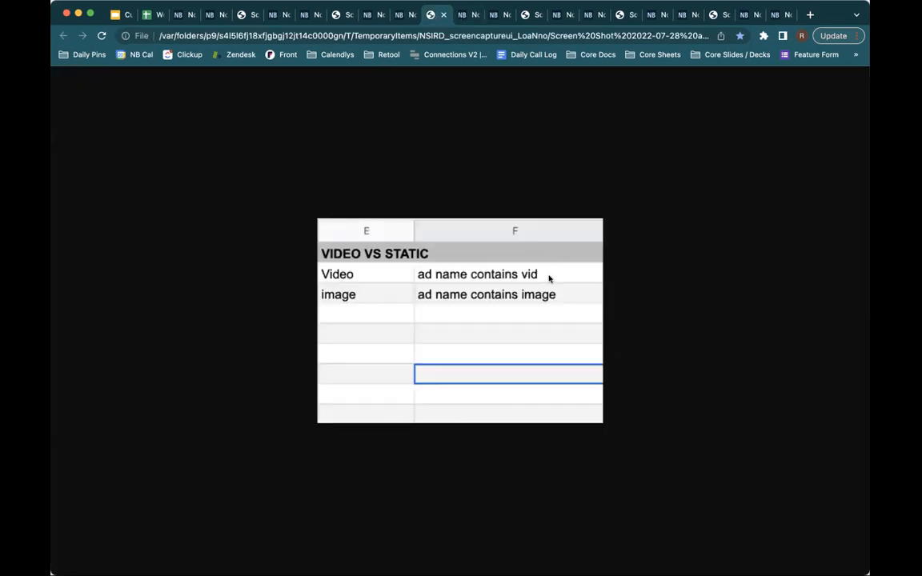
left_click(405, 15)
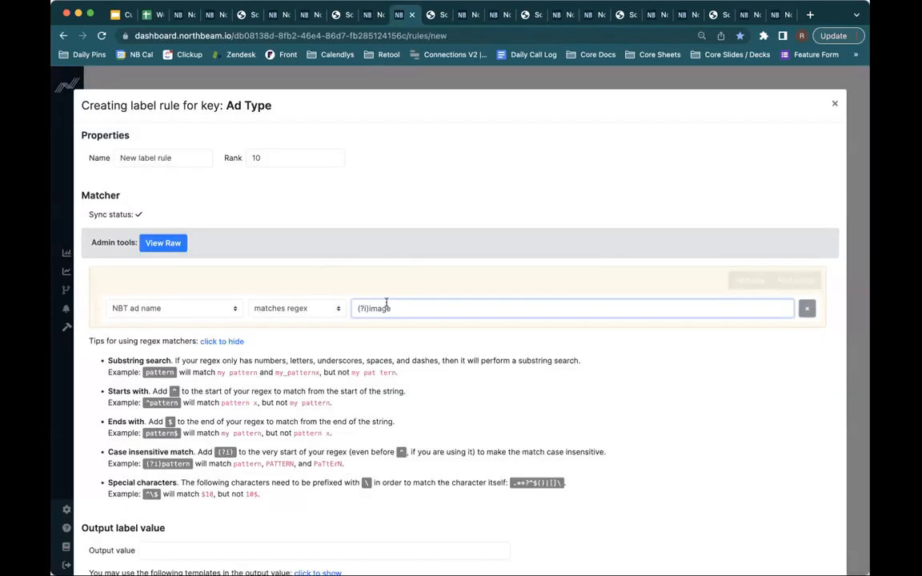
Add three more Or conditions to the matcher, each based on NBT ad name
scroll(227, 385, "down", 5)
scroll(753, 218, "up", 3)
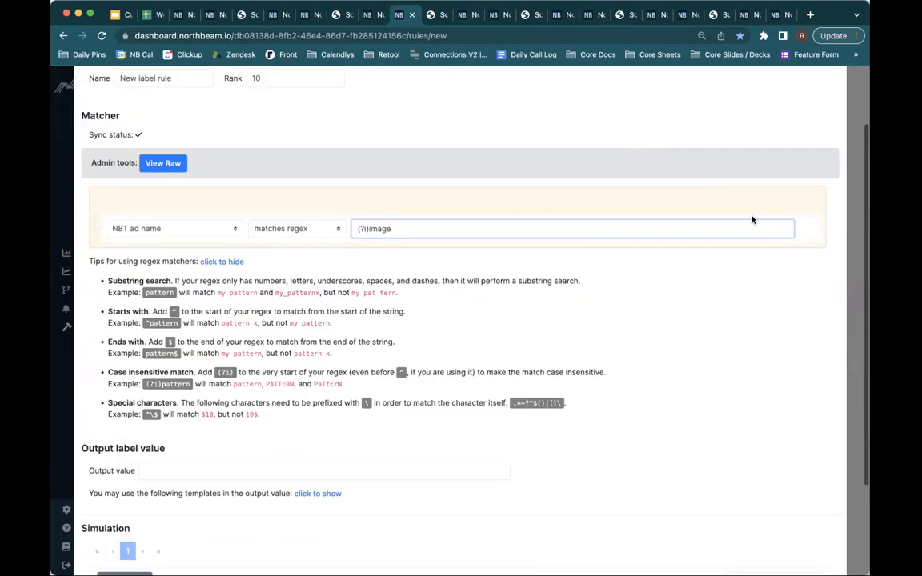
left_click(751, 202)
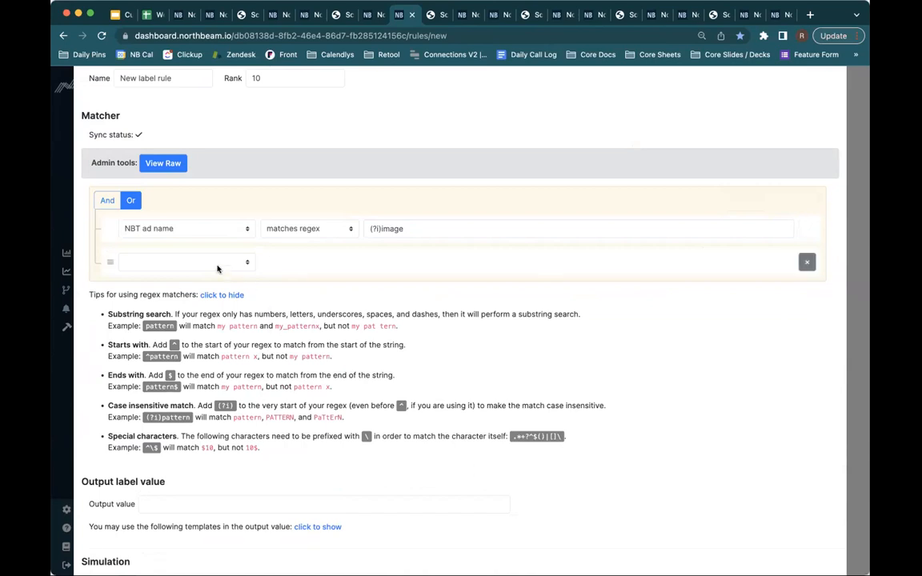
left_click(217, 264)
left_click(200, 341)
left_click(749, 200)
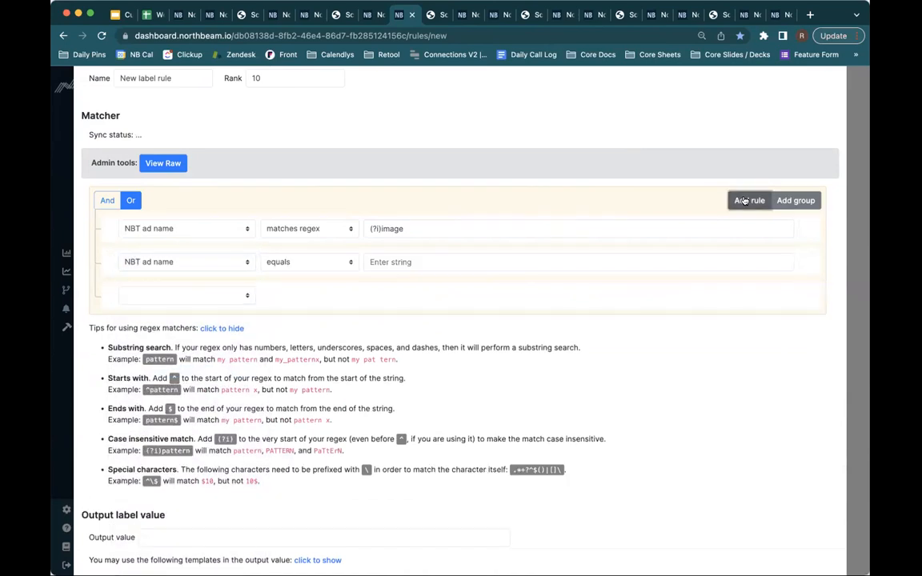
left_click(749, 200)
left_click(158, 293)
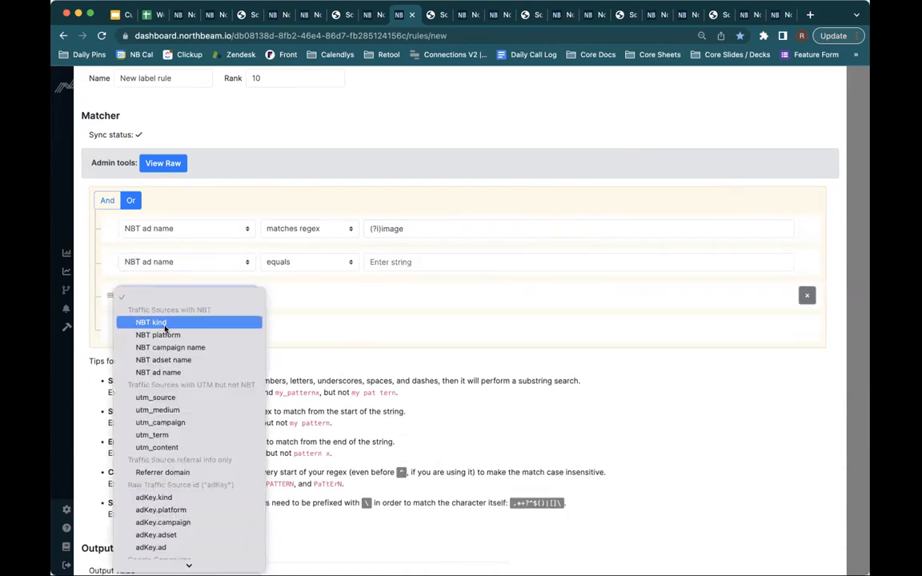
left_click(168, 372)
left_click(210, 328)
left_click(237, 406)
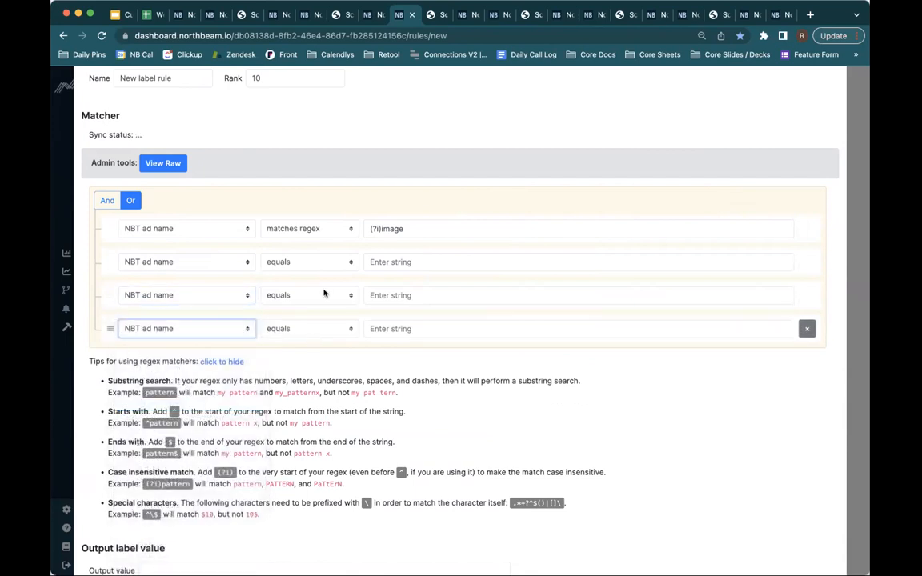
Set the operator of the three added conditions to matches regex
left_click(308, 262)
left_click(315, 313)
left_click(320, 296)
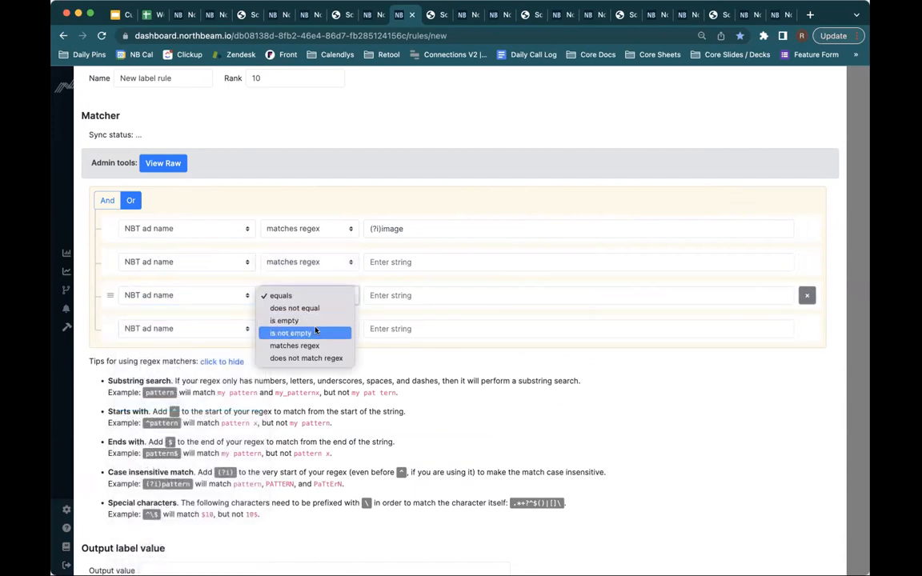
left_click(294, 346)
left_click(308, 328)
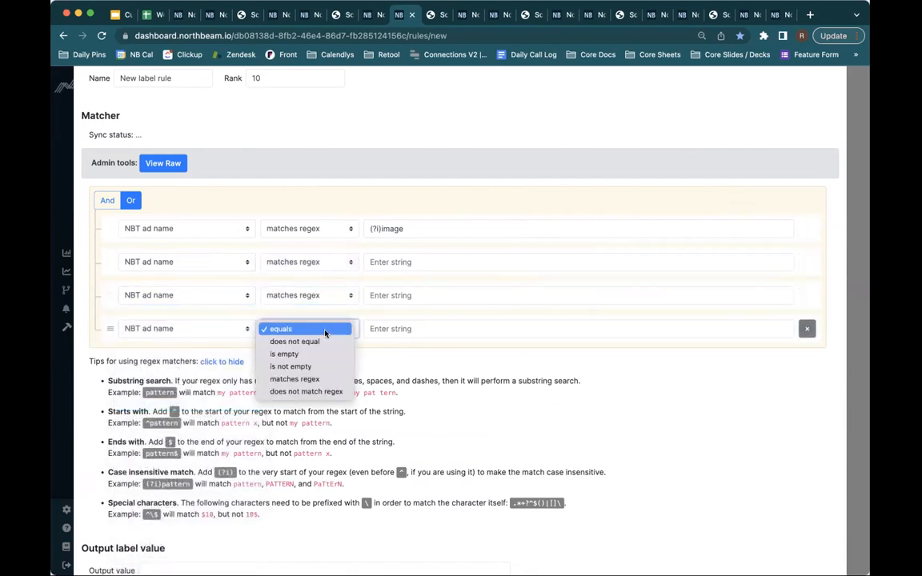
left_click(293, 379)
Copy the (?i)image pattern from the first condition into the three added conditions
left_click(405, 227)
key("ctrl+a")
key("ctrl+c")
left_click(405, 261)
key("ctrl+v")
left_click(405, 296)
key("ctrl+v")
left_click(405, 328)
key("ctrl+v")
Change the patterns of the three added conditions to (?i)img, (?i).jpeg and (?i)IMG
left_click(405, 262)
key("BackSpace")
key("BackSpace")
key("BackSpace")
key("BackSpace")
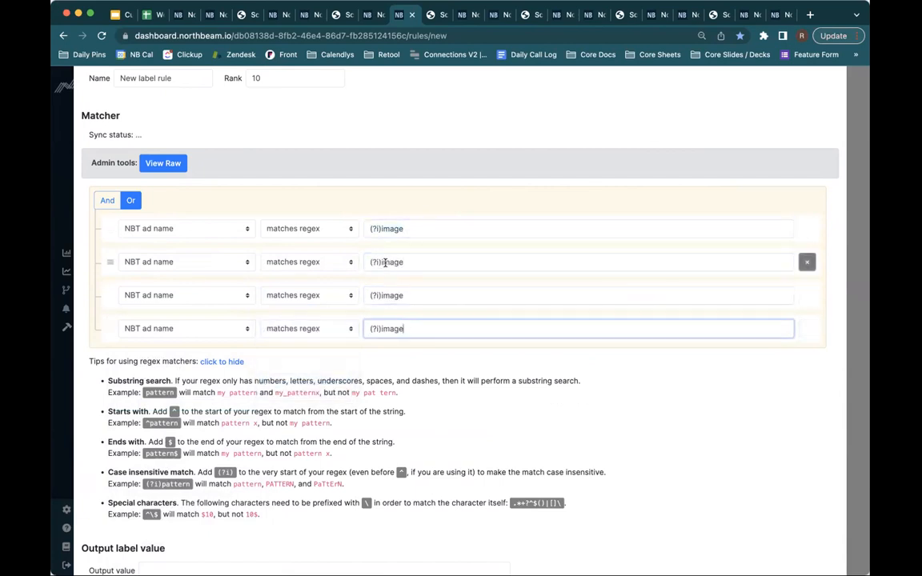
type("mg")
double_click(383, 294)
type(".")
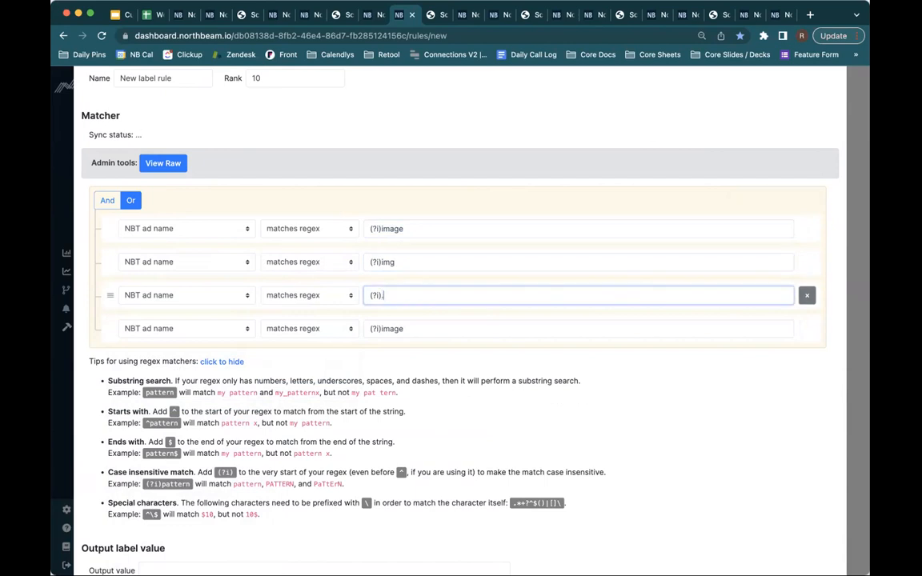
double_click(387, 328)
type("IMG")
Set the rule's output label value to IMG and simulate the rule
scroll(285, 362, "down", 3)
left_click(217, 438)
type("IMG")
scroll(136, 458, "down", 2)
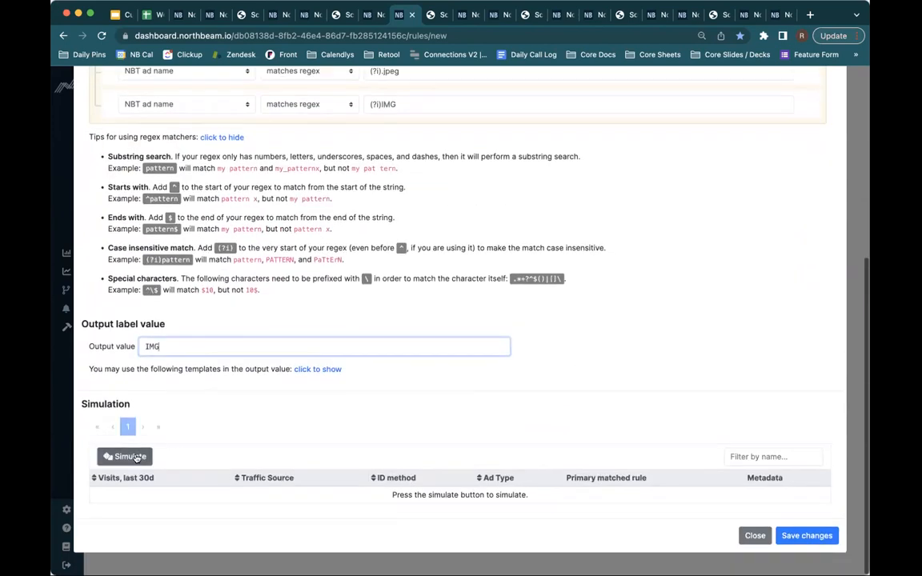
left_click(128, 456)
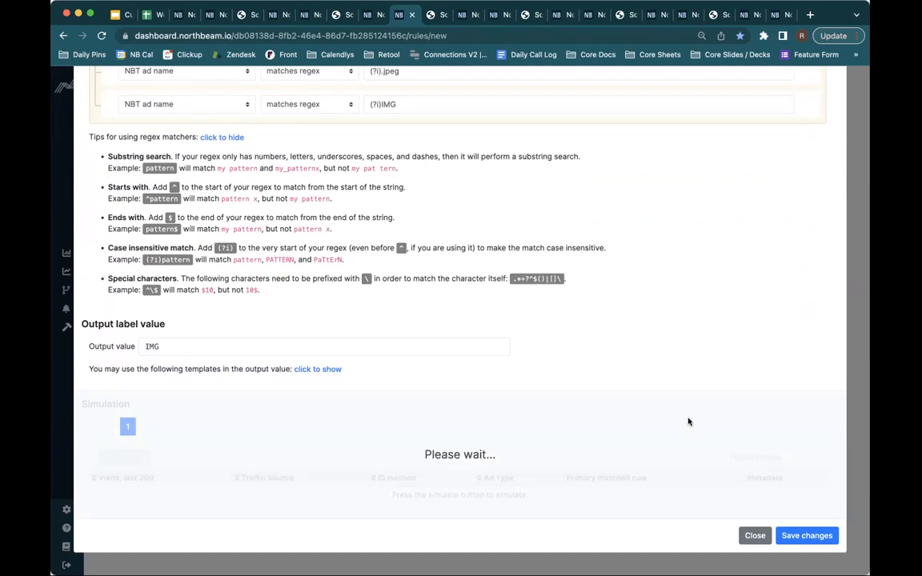
scroll(688, 422, "down", 2)
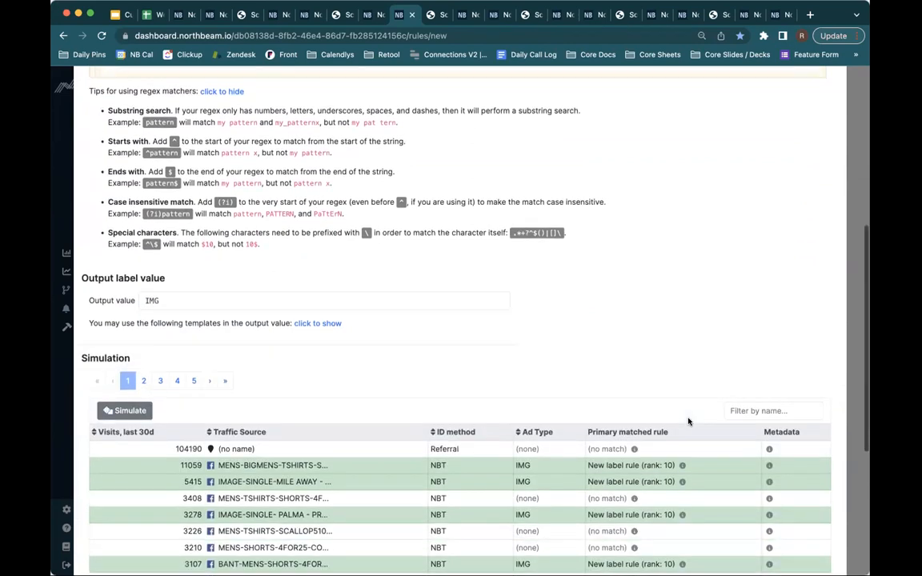
Filter the simulation by "vid" to check how video ads are labelled, and clear the filter to review all traffic sources
left_click(748, 394)
type("vid")
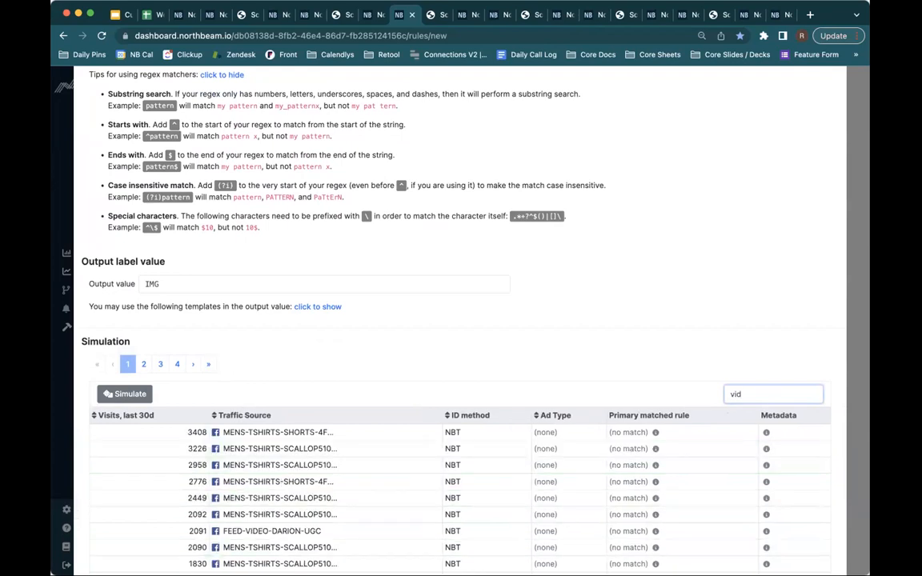
scroll(736, 353, "down", 3)
key("BackSpace")
key("BackSpace")
key("BackSpace")
key("BackSpace")
key("BackSpace")
scroll(769, 448, "down", 3)
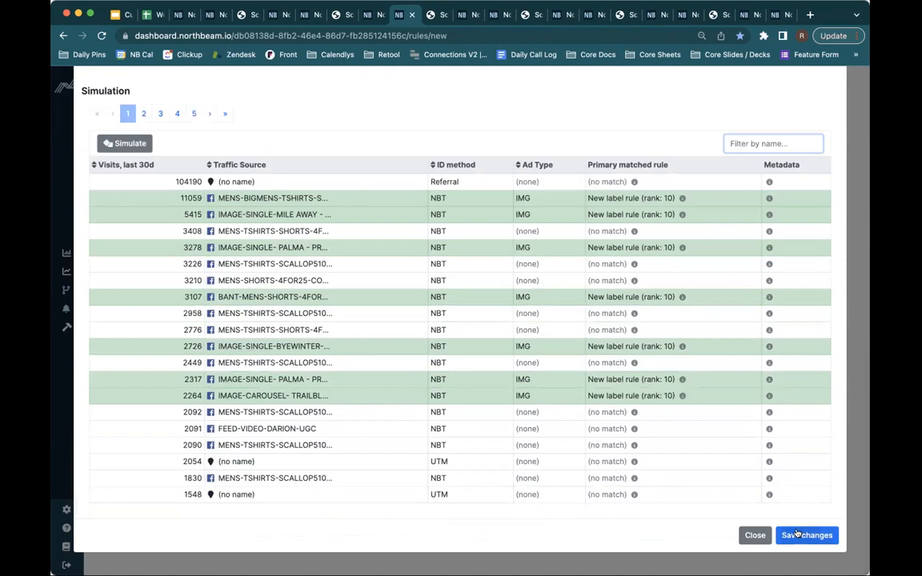
Save and duplicate the IMG rule, changing the copy's first three patterns to (?i)video, (?i)VID and (?i)mp4
left_click(805, 535)
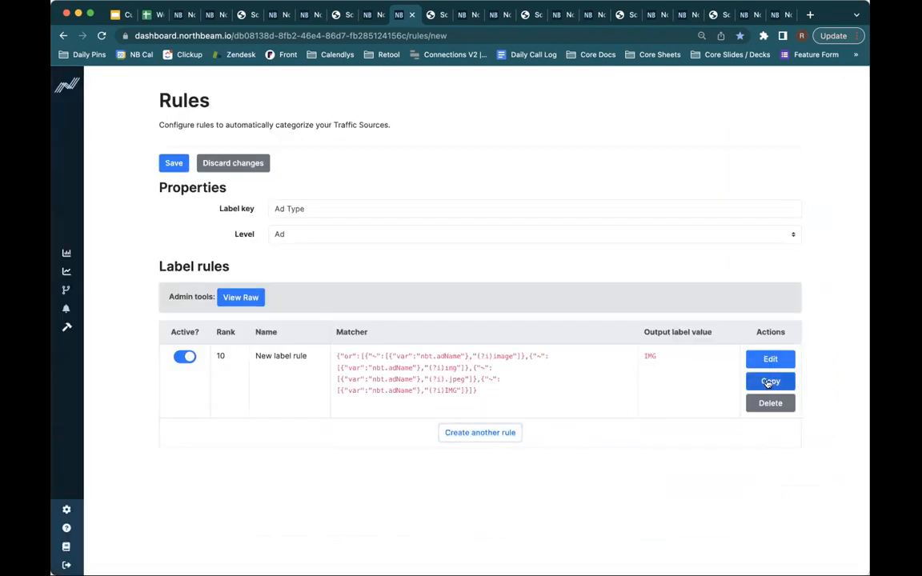
left_click(766, 382)
double_click(395, 308)
type("video")
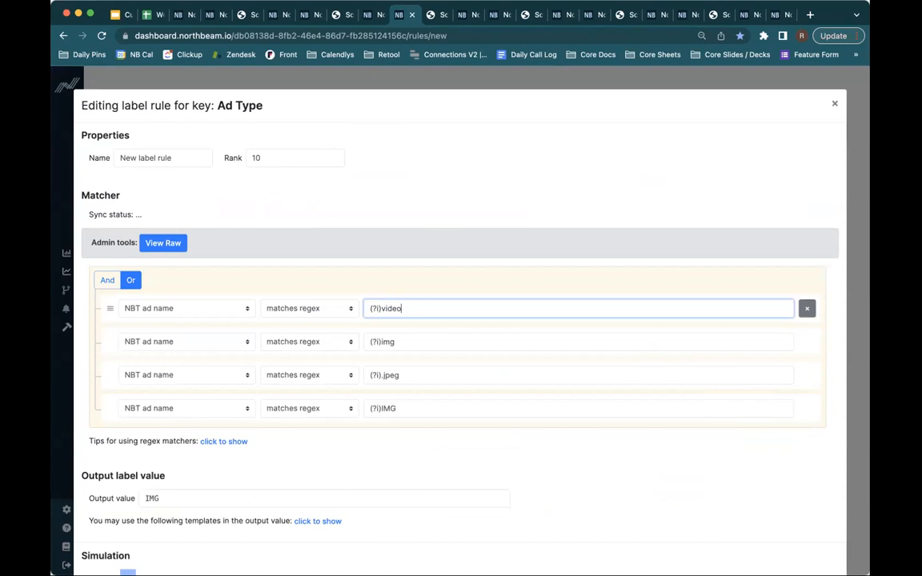
double_click(386, 341)
type("VID")
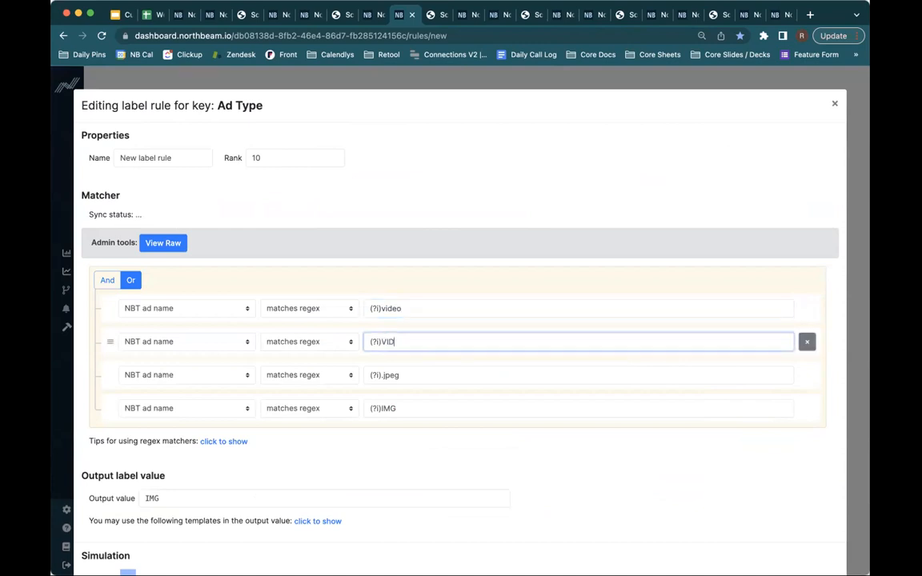
double_click(392, 376)
key("BackSpace")
key("BackSpace")
type("mp4")
Remove the copied rule's fourth condition and set its output label value to Video
double_click(389, 408)
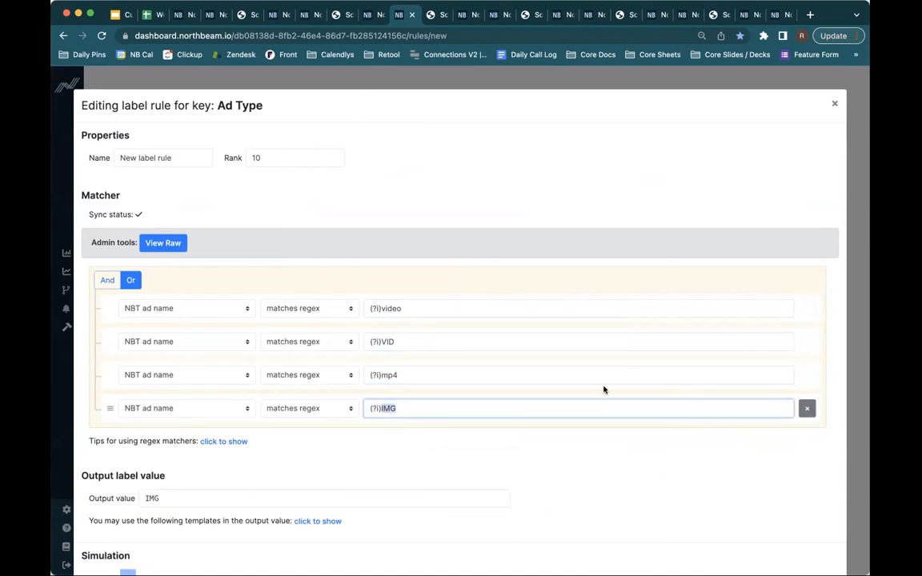
left_click(807, 408)
left_click(169, 469)
double_click(170, 470)
type("Video")
Simulate the rule and review how image and video ads are labelled across the traffic sources
scroll(238, 459, "down", 3)
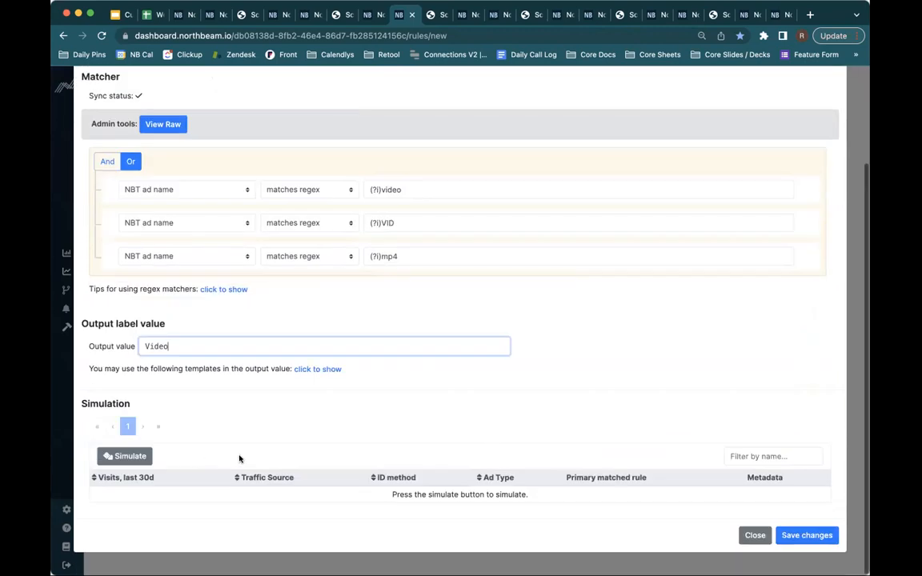
left_click(112, 456)
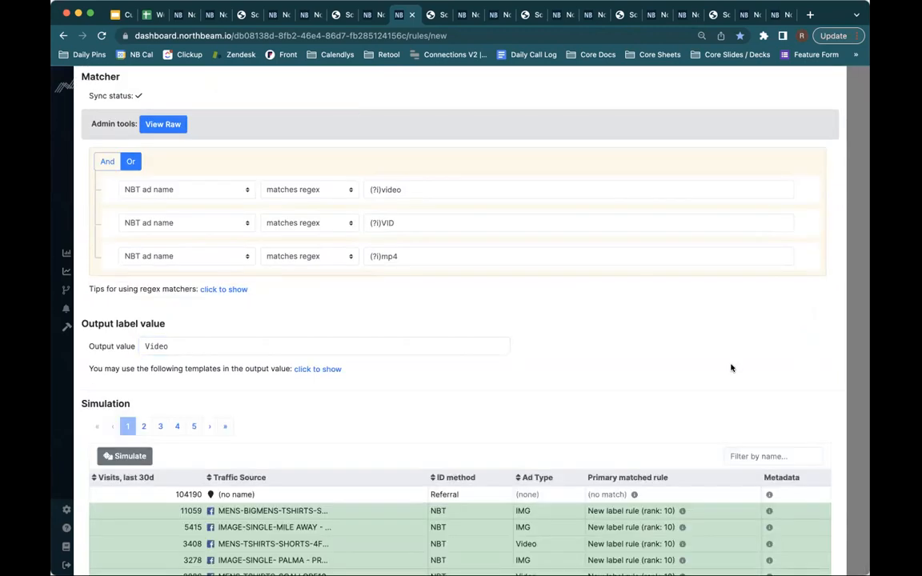
scroll(731, 368, "down", 5)
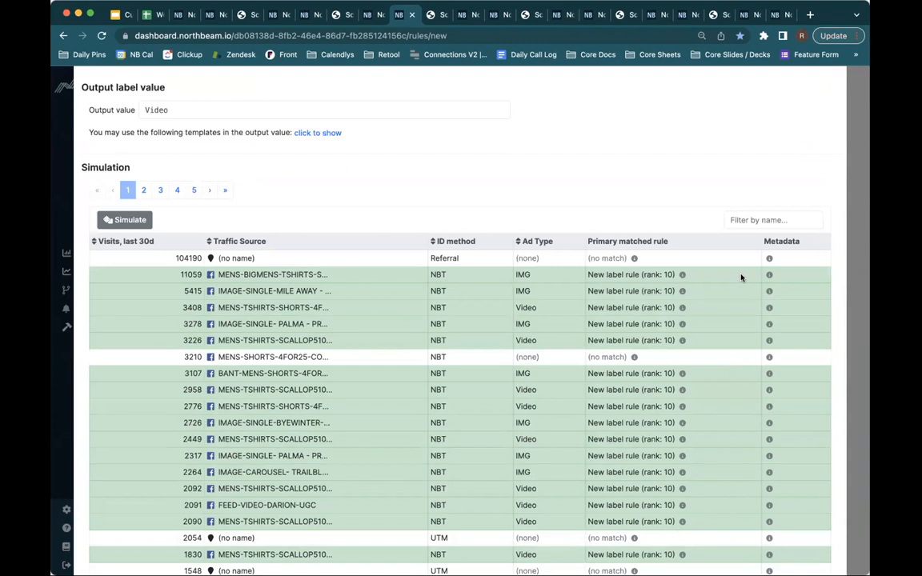
left_click_drag(528, 275, 388, 286)
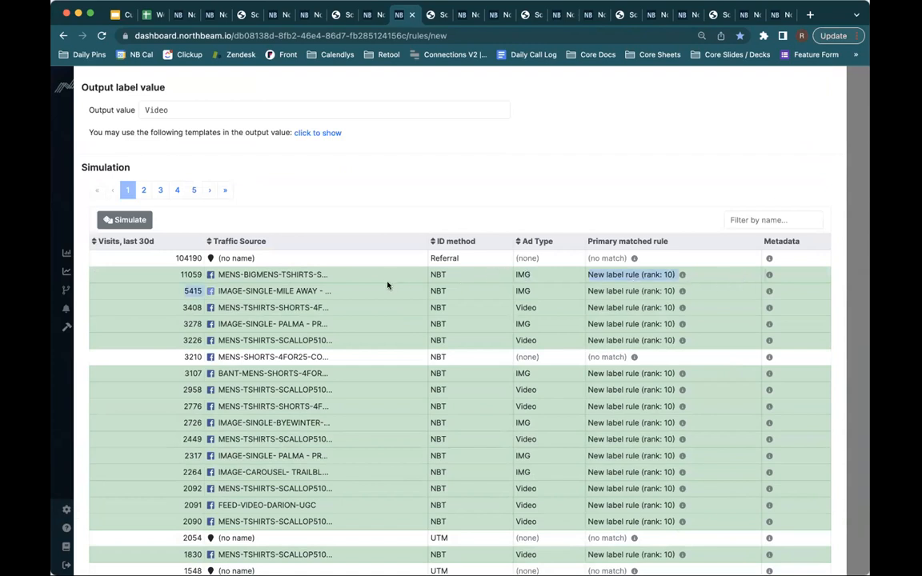
scroll(388, 285, "up", 7)
scroll(387, 285, "down", 9)
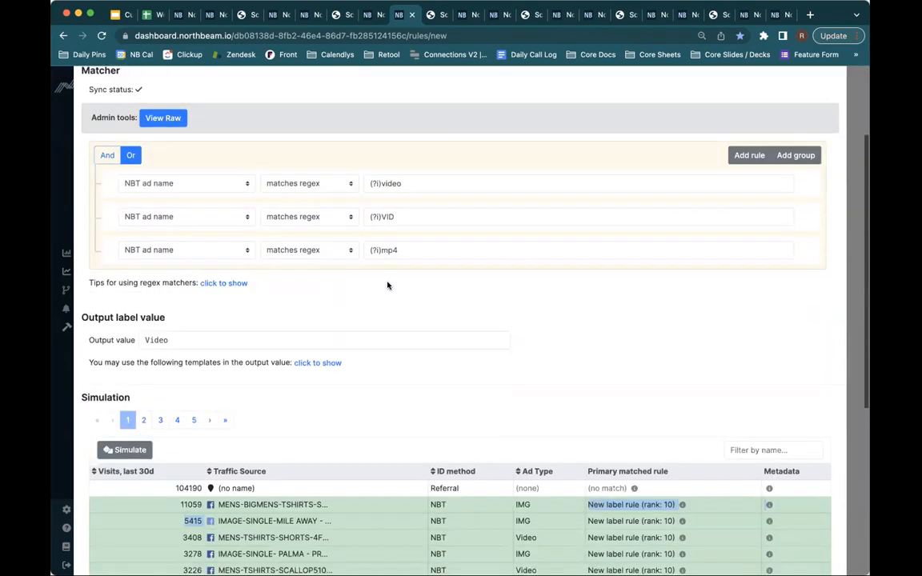
left_click(491, 200)
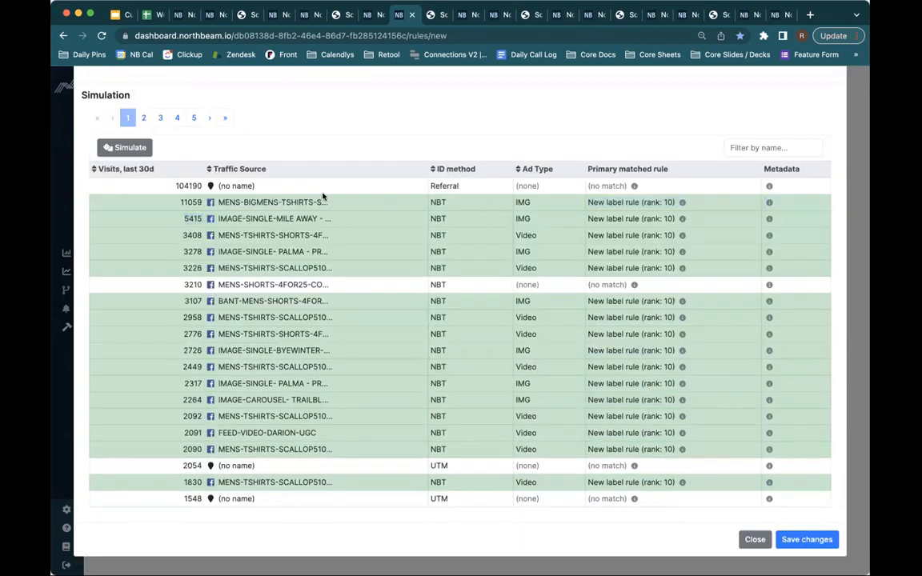
triple_click(312, 199)
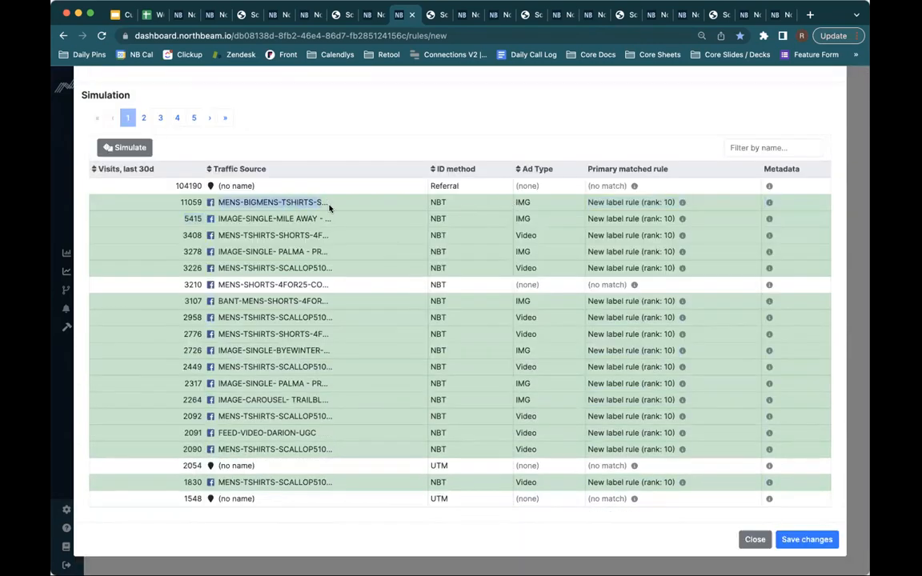
left_click_drag(534, 201, 509, 206)
Filter the simulation by "vid" to check the Ad Type assigned to the video ads
left_click(755, 146)
type("vid")
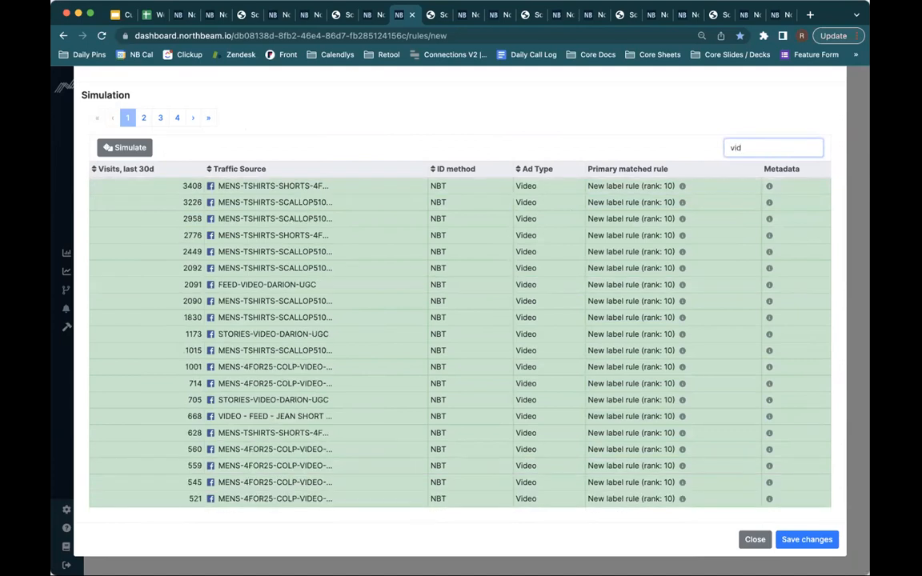
left_click(539, 186)
scroll(699, 343, "up", 10)
scroll(829, 514, "down", 10)
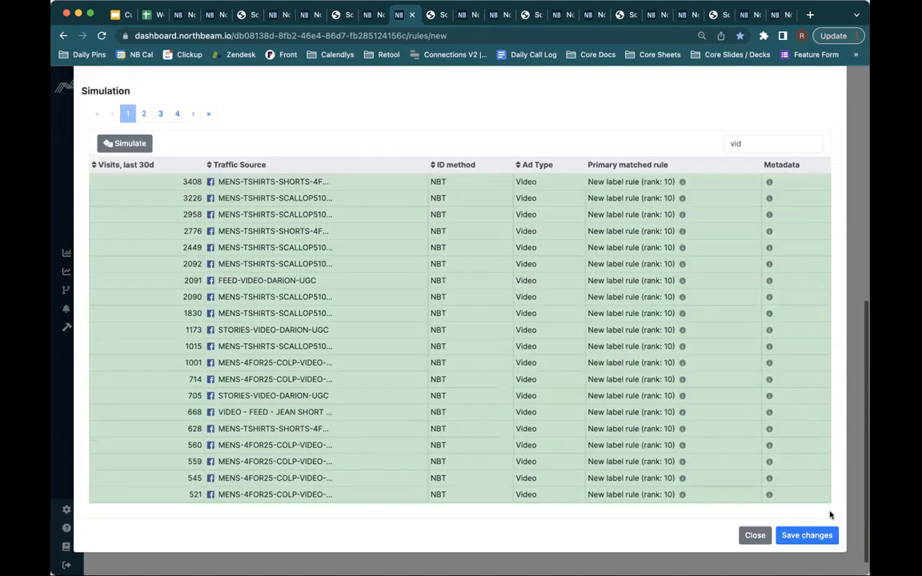
Save the Video rule and the Ad Type label
left_click(807, 540)
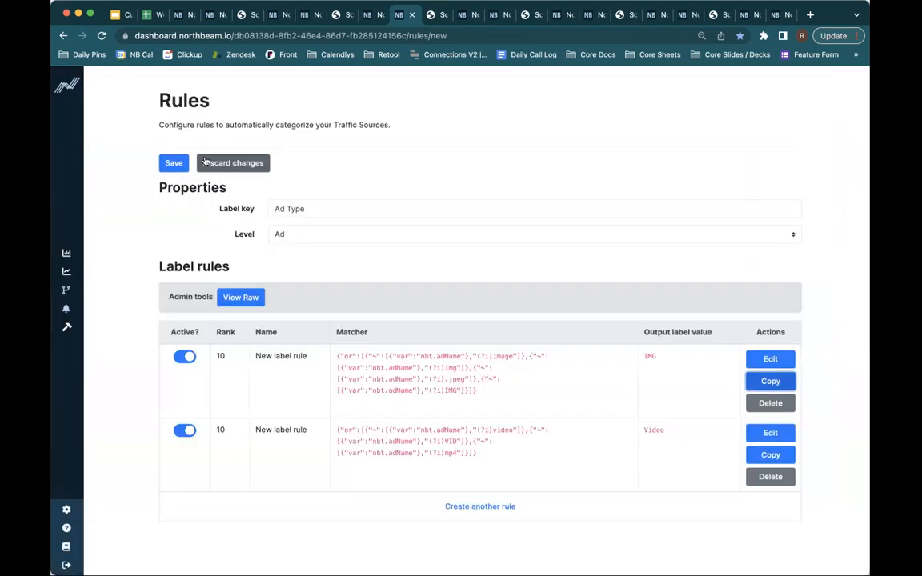
left_click(172, 163)
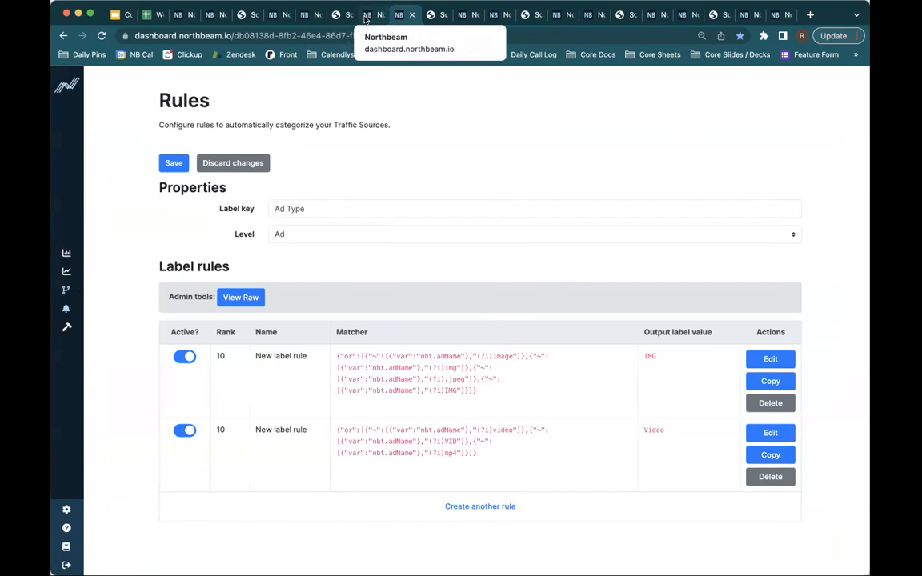
Switch to the Widgets Co sales report and try to remove the Ad Format breakdown from the traffic source grouping
left_click(369, 20)
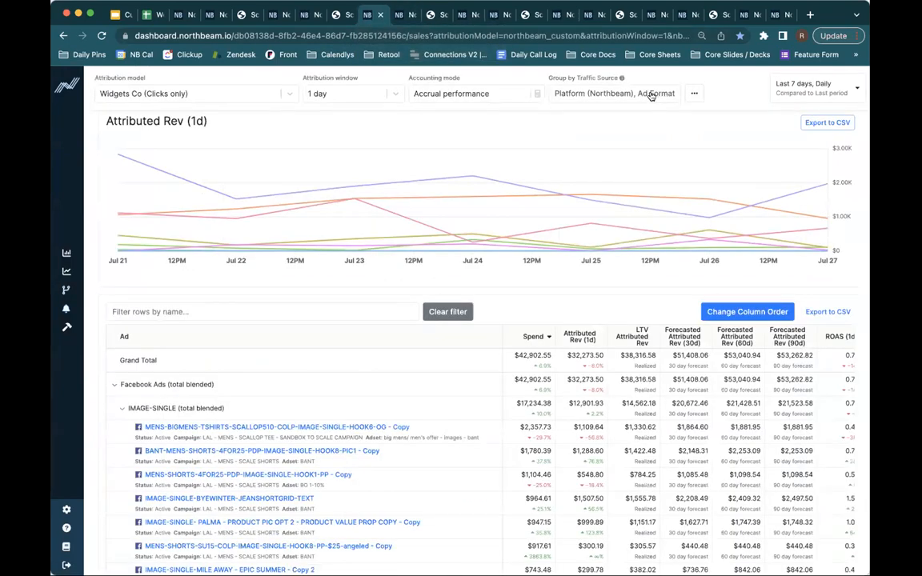
left_click(651, 96)
left_click(664, 176)
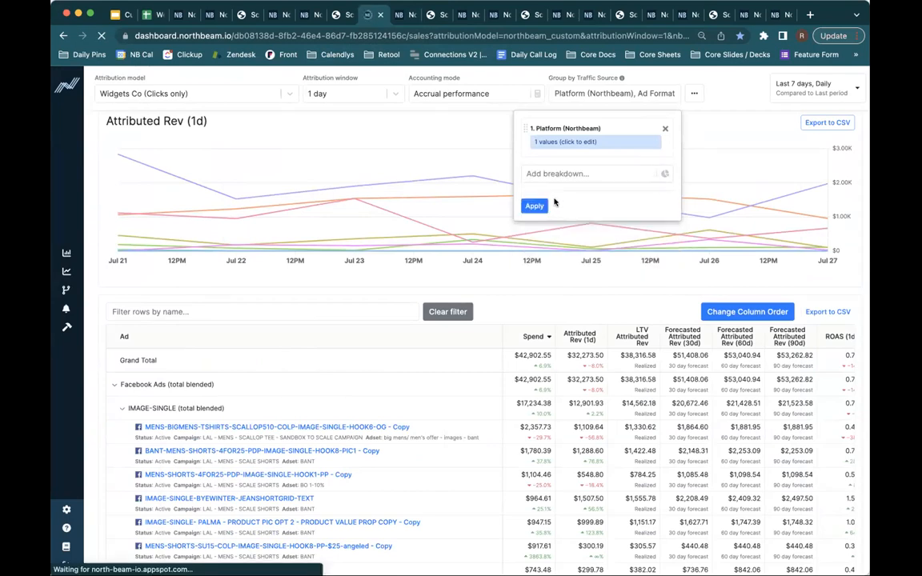
left_click(538, 206)
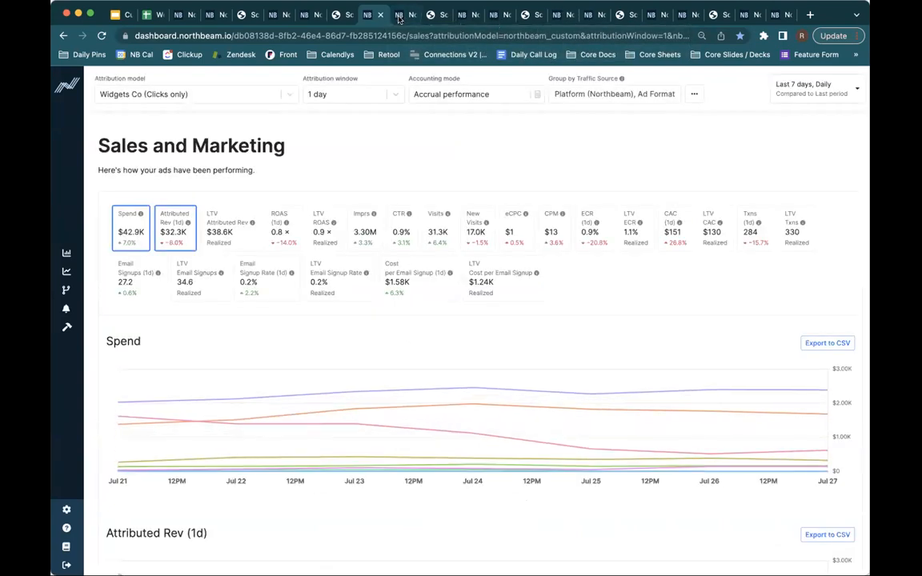
Replace the Ad Format breakdown with Ad Type in the report's traffic source grouping
scroll(500, 271, "down", 5)
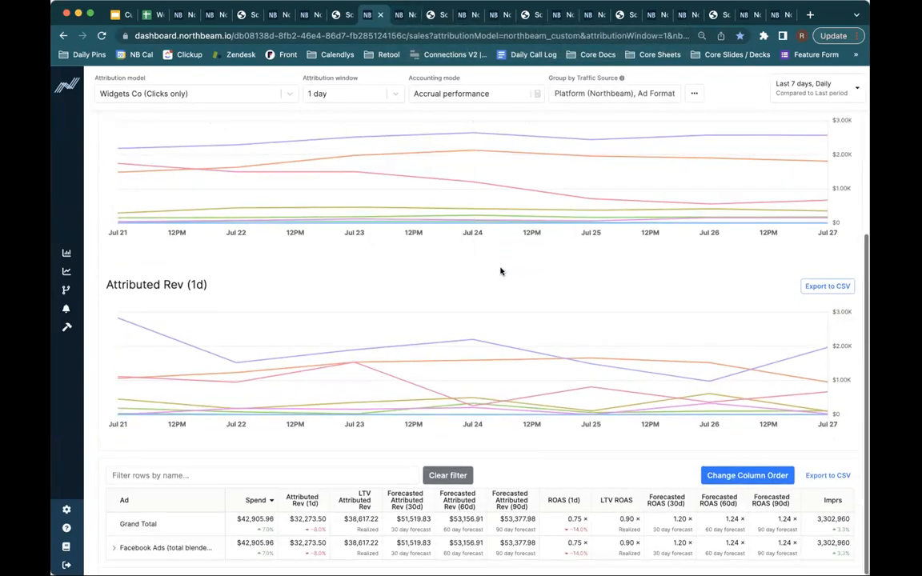
left_click(573, 85)
left_click(596, 172)
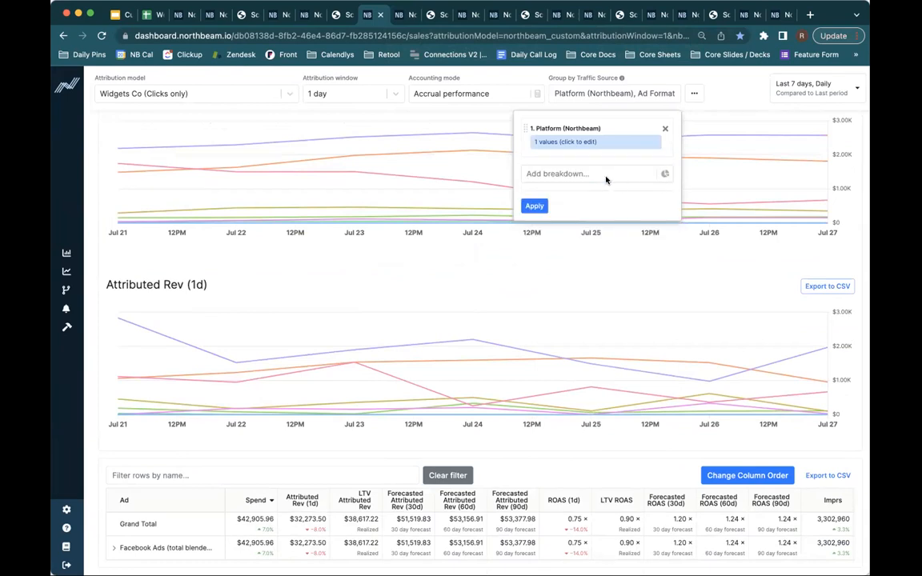
left_click(606, 180)
left_click(597, 211)
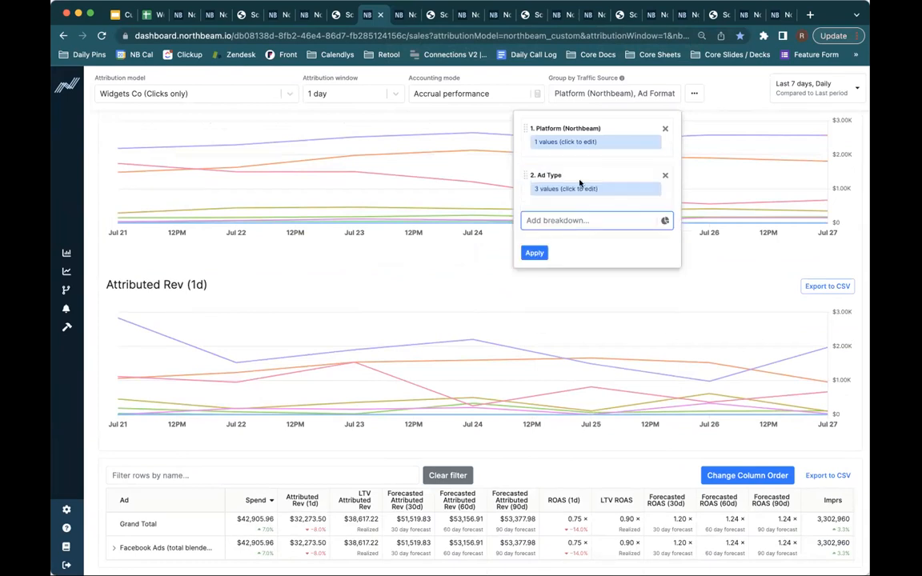
Exclude the (not set) value from the Ad Type breakdown, keeping IMG and Video, and apply the grouping
left_click(580, 187)
left_click(376, 288)
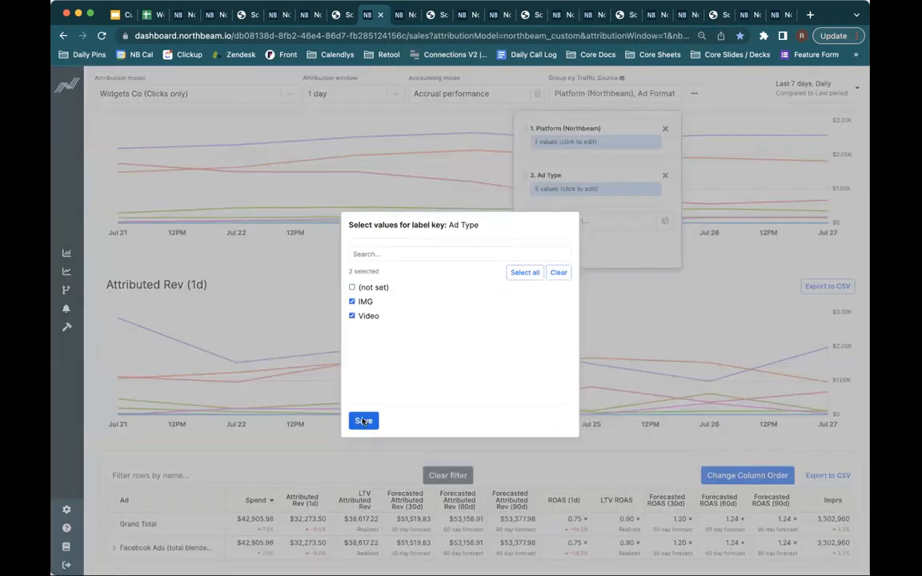
left_click(364, 422)
left_click(533, 253)
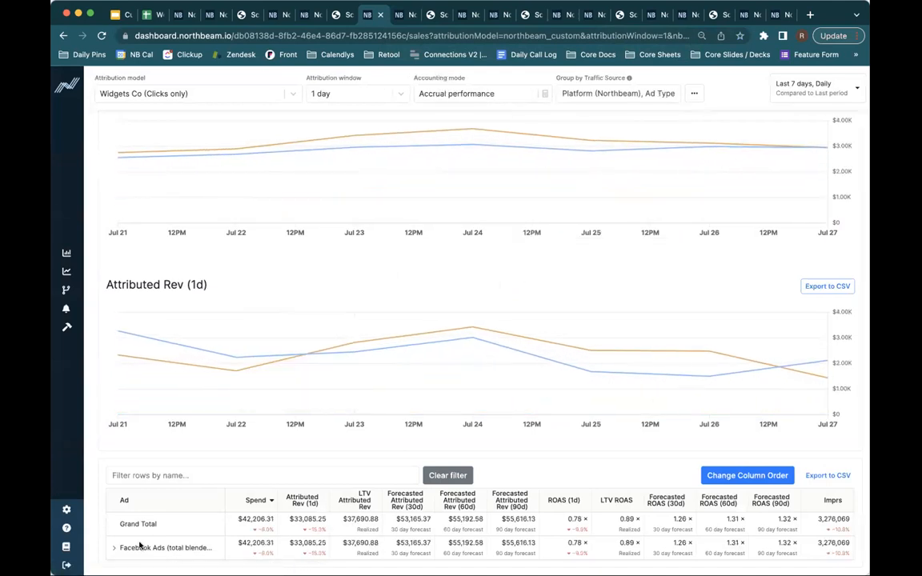
Expand Facebook Ads in the results table and compare the ROAS and spend of the Video and IMG groups
left_click(114, 548)
scroll(189, 432, "down", 1)
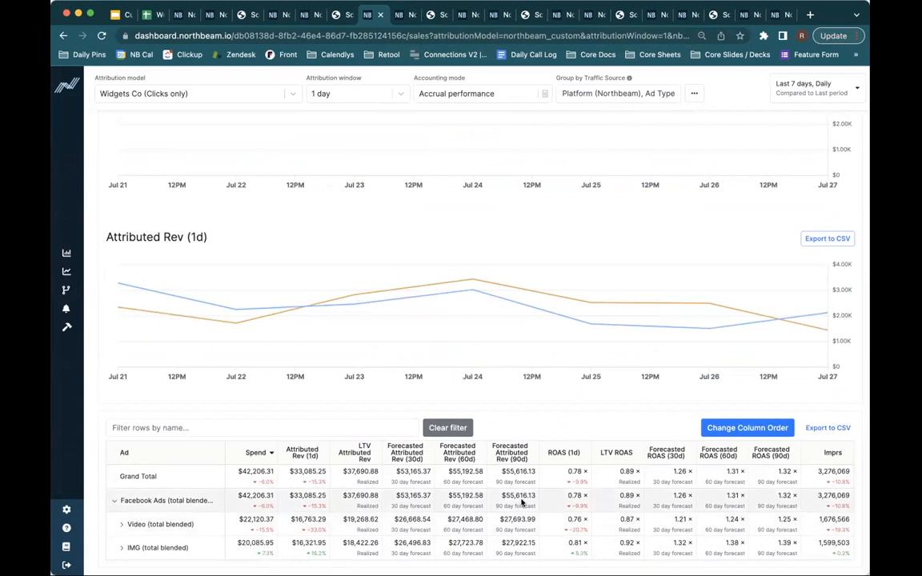
left_click_drag(585, 543, 558, 544)
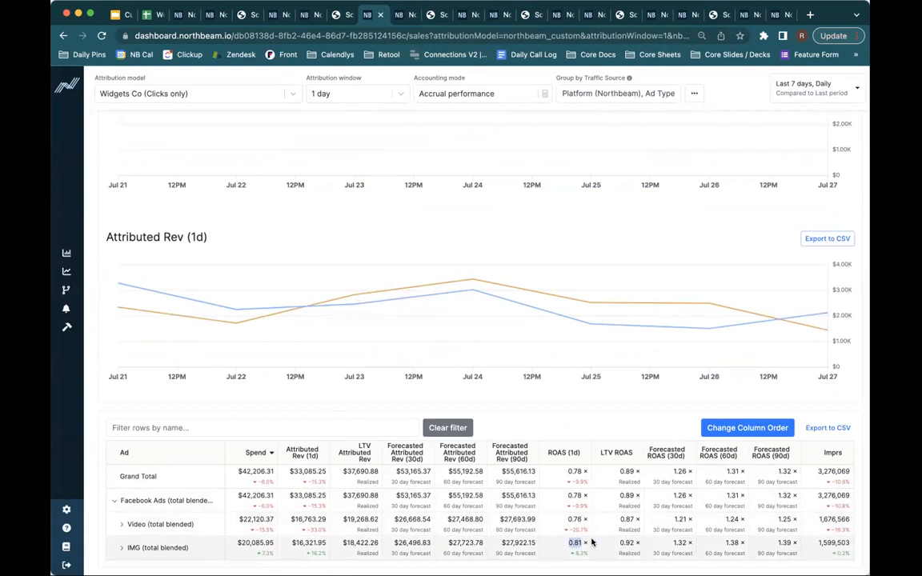
left_click_drag(275, 553, 256, 553)
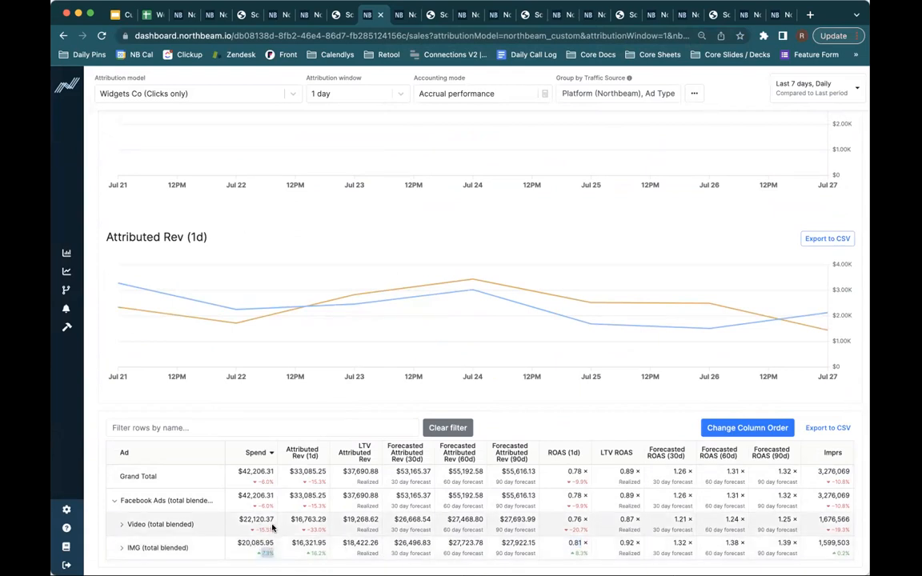
Review the HOOKS naming list, the sales report grouped by Hooks, and the existing label rules
left_click(517, 18)
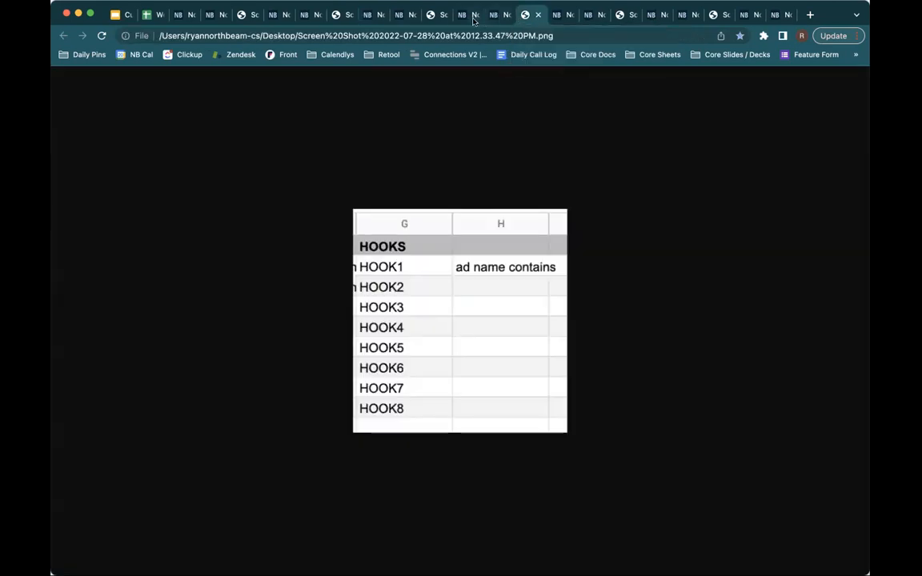
left_click(467, 18)
scroll(404, 210, "down", 2)
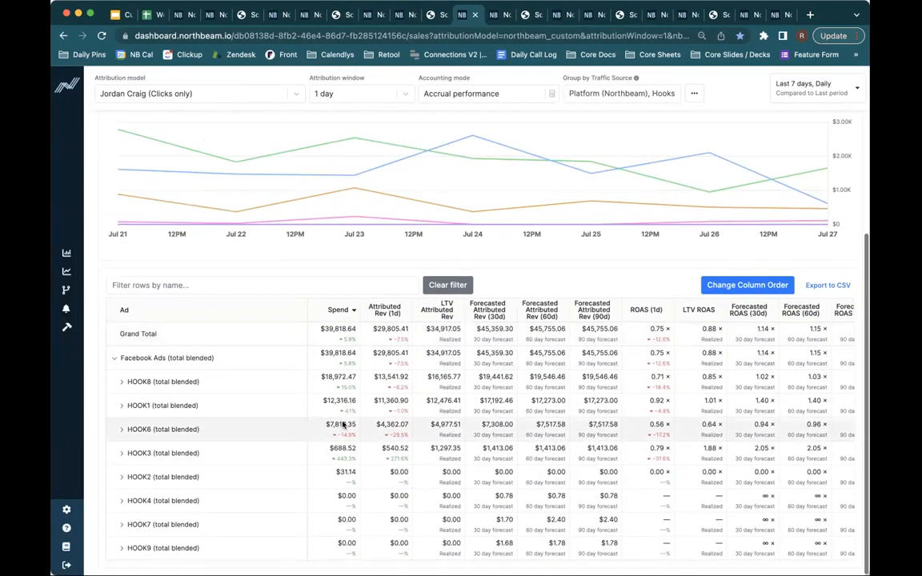
left_click(495, 17)
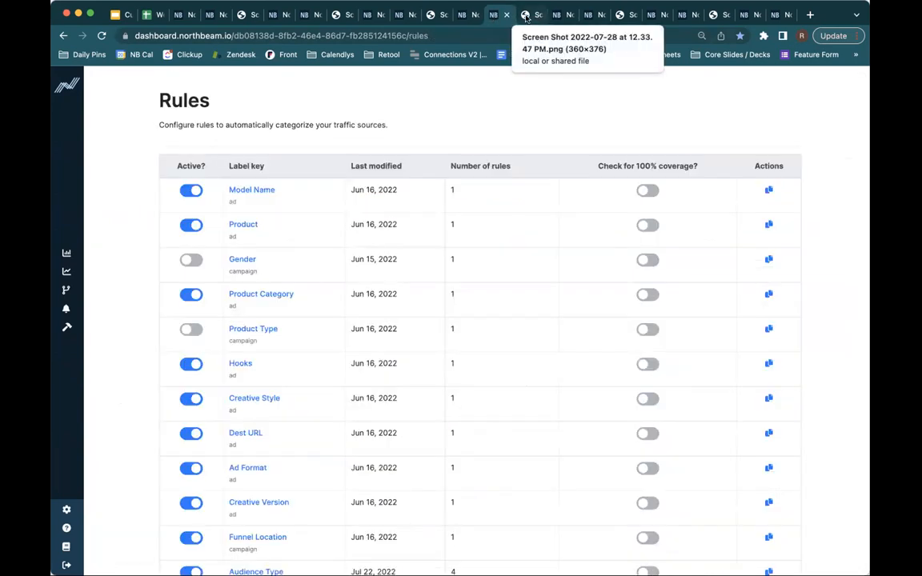
left_click(468, 18)
left_click(525, 18)
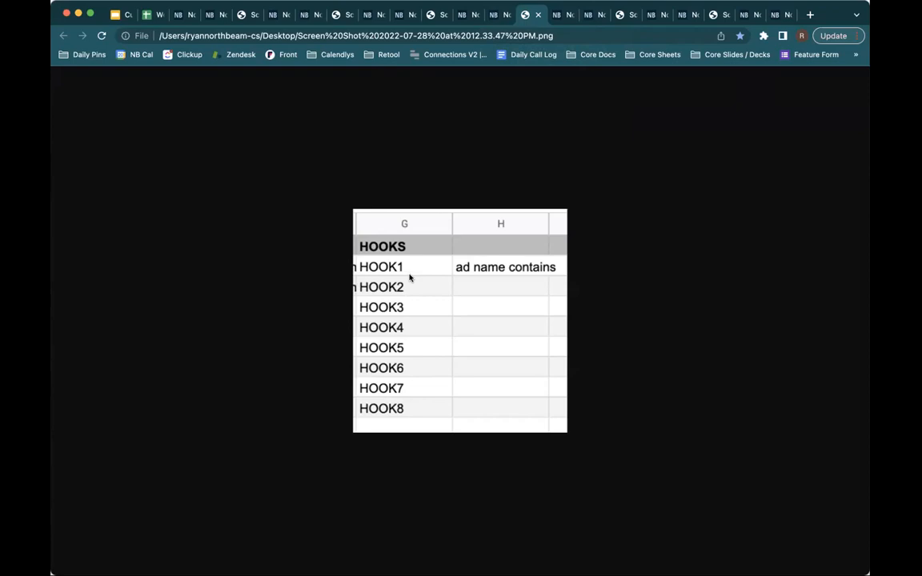
Consult the DESTINATION naming list and set the label key of the new ad-level label to Destination
left_click(556, 14)
left_click(621, 14)
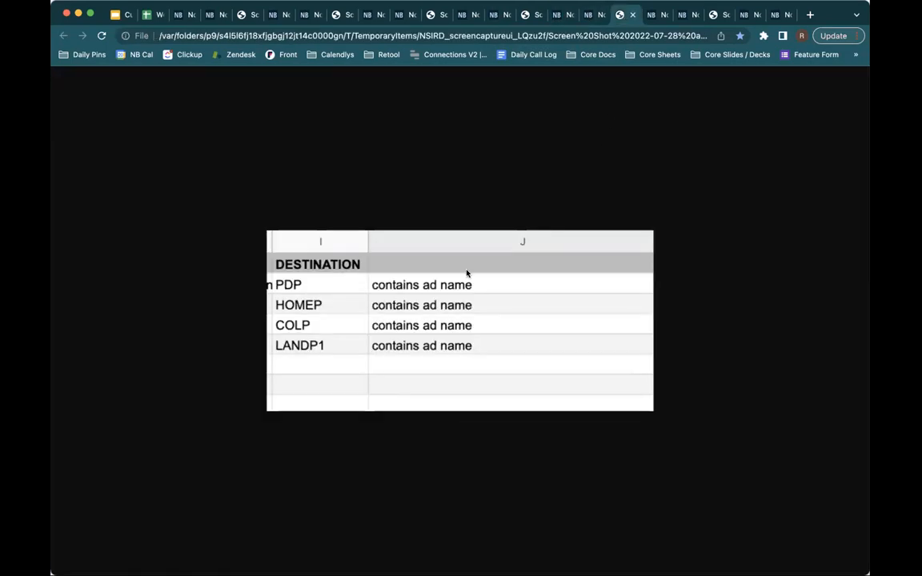
left_click(588, 15)
left_click(371, 208)
type("Desitn")
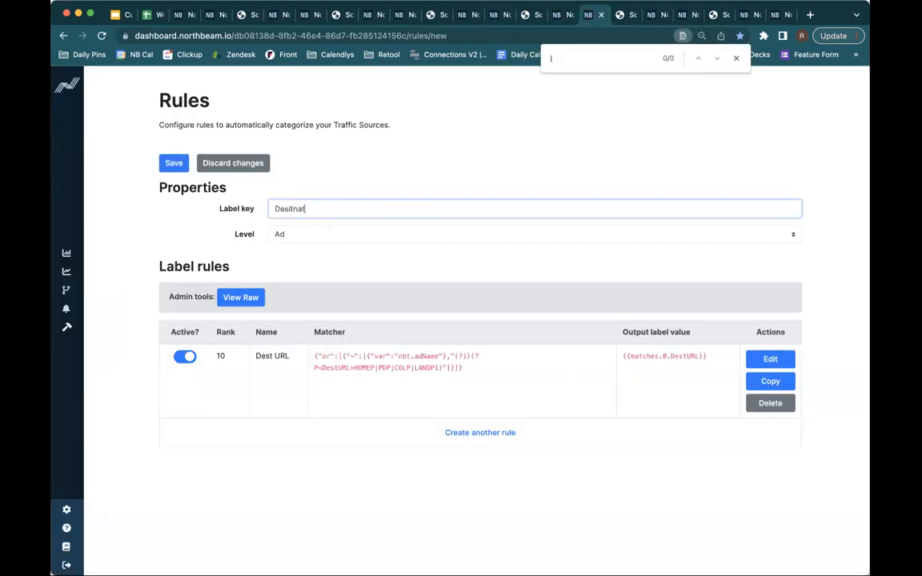
type("at")
key("BackSpace")
key("BackSpace")
key("BackSpace")
key("BackSpace")
key("BackSpace")
key("BackSpace")
type("stination")
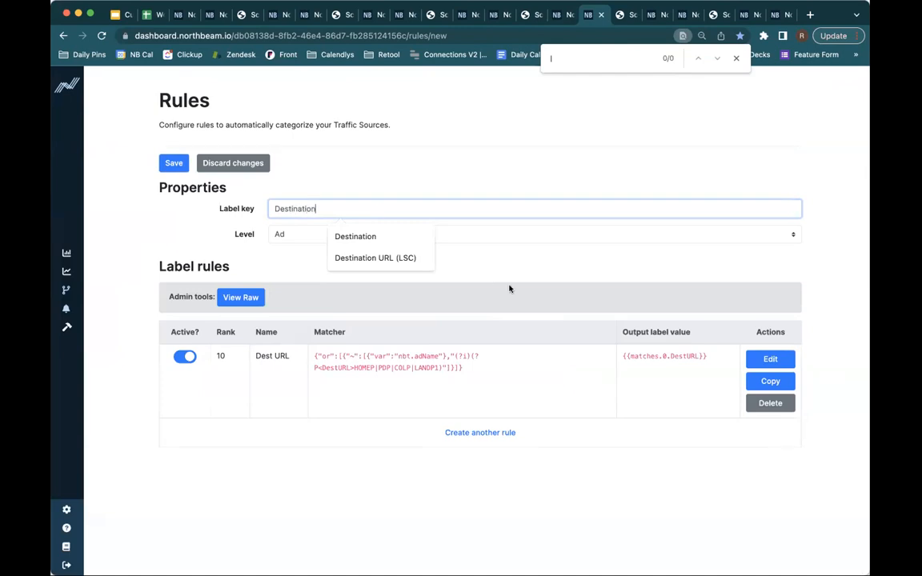
Edit the Dest URL rule so that NBT ad names matching the regex (?i)PDP give the output value PDP
left_click(781, 270)
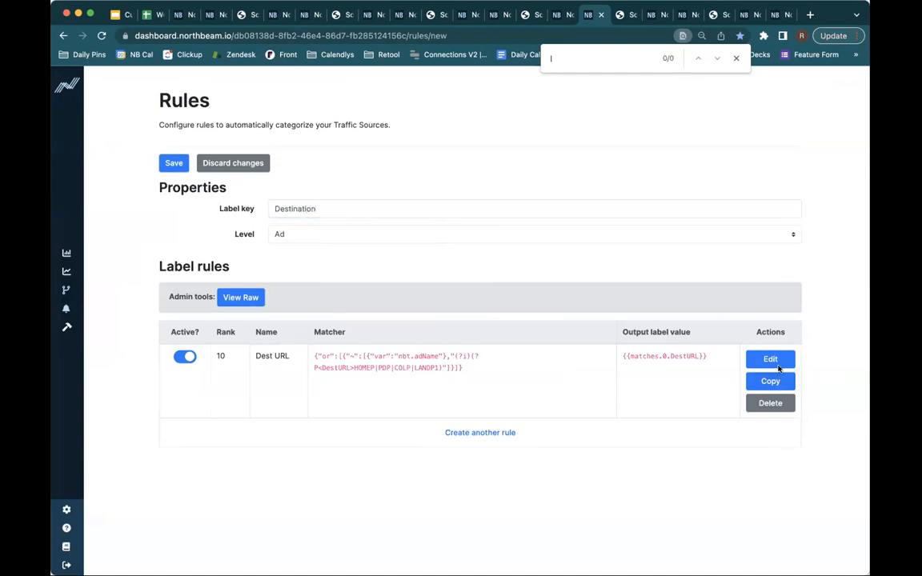
left_click(770, 360)
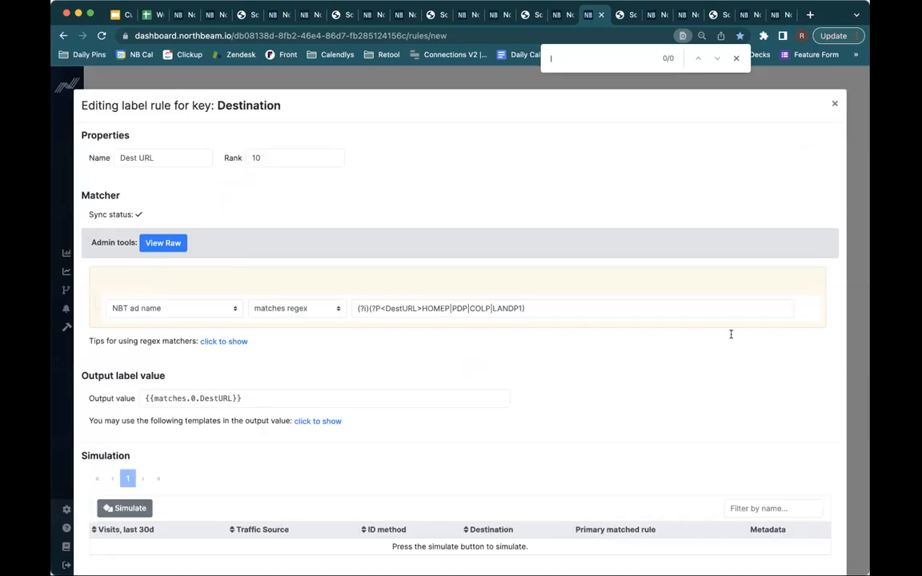
triple_click(552, 305)
left_click(551, 306)
key("BackSpace")
key("BackSpace")
key("BackSpace")
key("BackSpace")
key("BackSpace")
key("BackSpace")
key("BackSpace")
key("BackSpace")
key("BackSpace")
key("BackSpace")
key("BackSpace")
key("BackSpace")
key("BackSpace")
key("BackSpace")
key("BackSpace")
key("BackSpace")
key("BackSpace")
key("BackSpace")
key("BackSpace")
key("BackSpace")
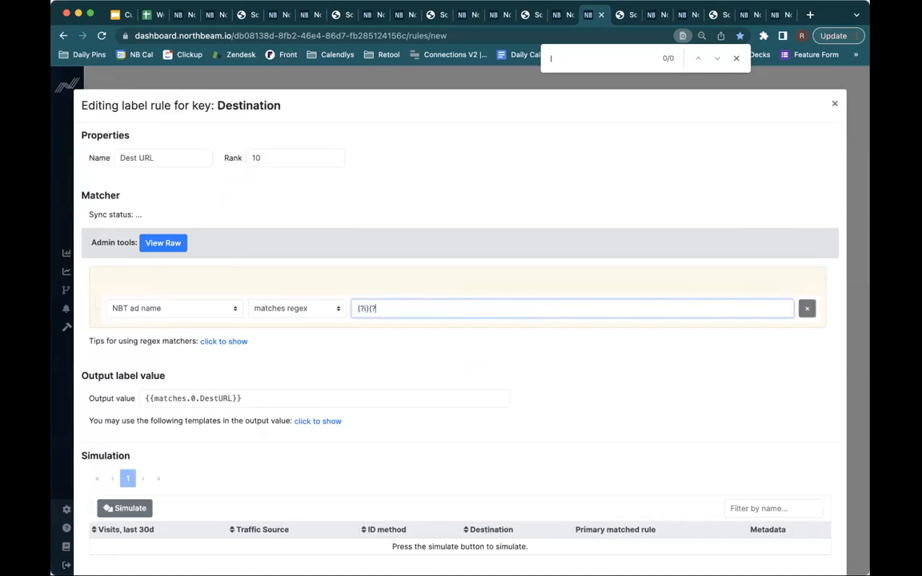
type("PDP")
triple_click(367, 397)
type("PDP")
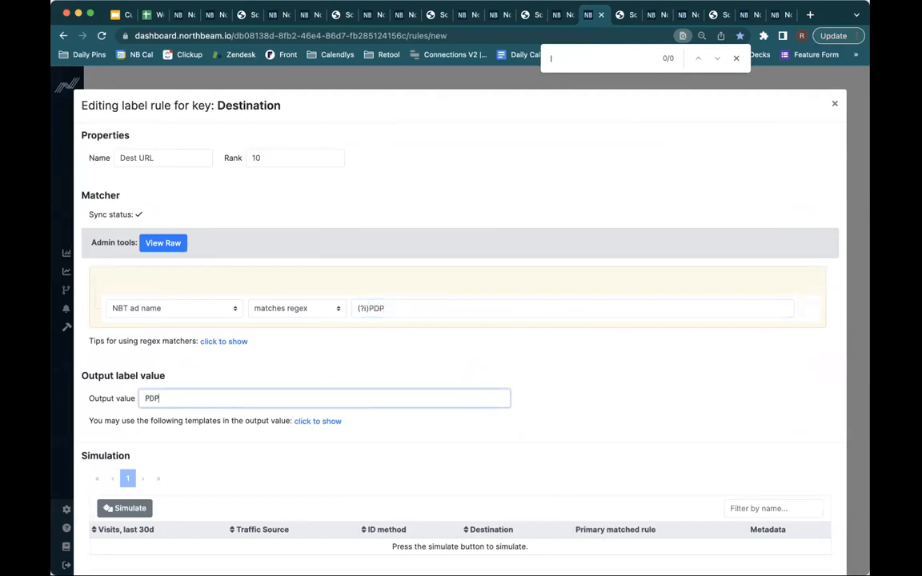
Simulate the Dest URL rule, filter the simulated traffic sources by pdp, and save the rule changes
scroll(350, 358, "down", 1)
left_click(136, 457)
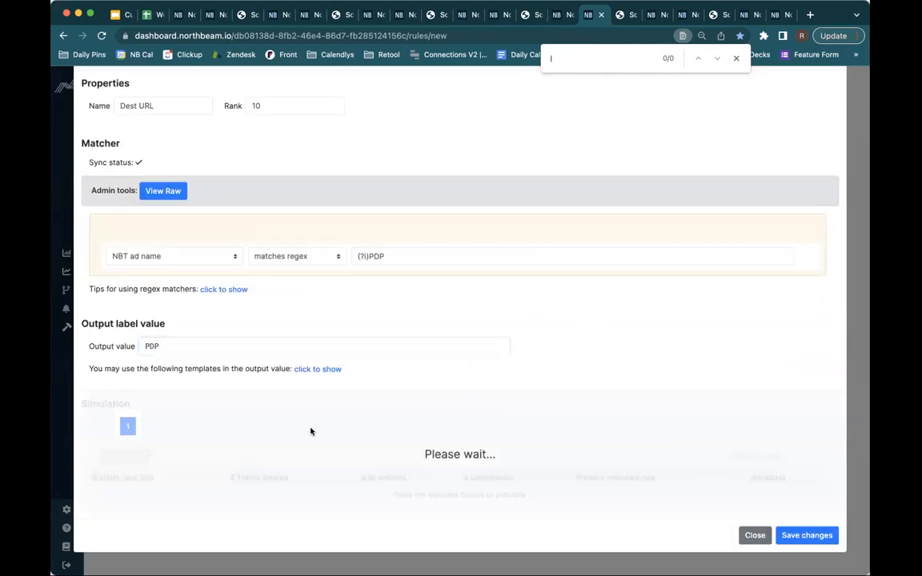
left_click(745, 454)
type("pdp")
scroll(721, 397, "down", 3)
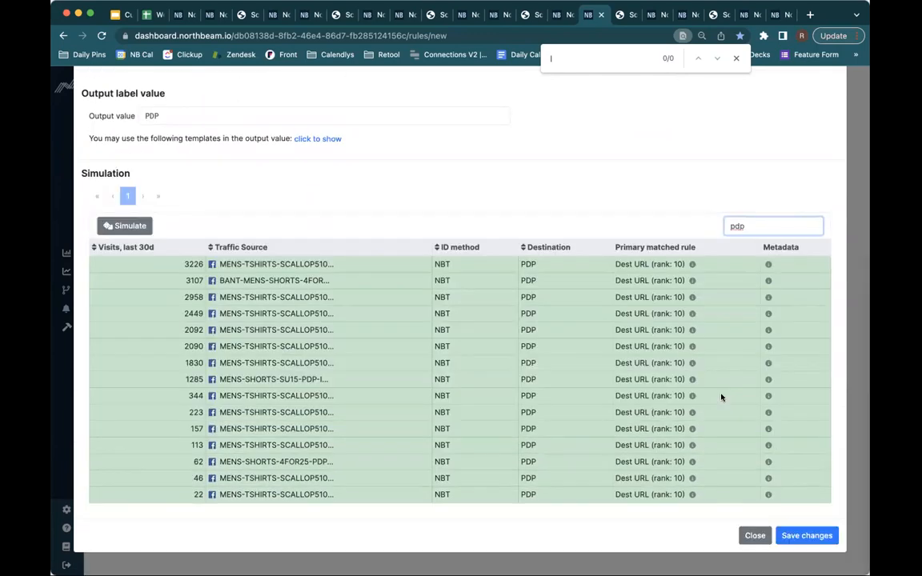
left_click(807, 536)
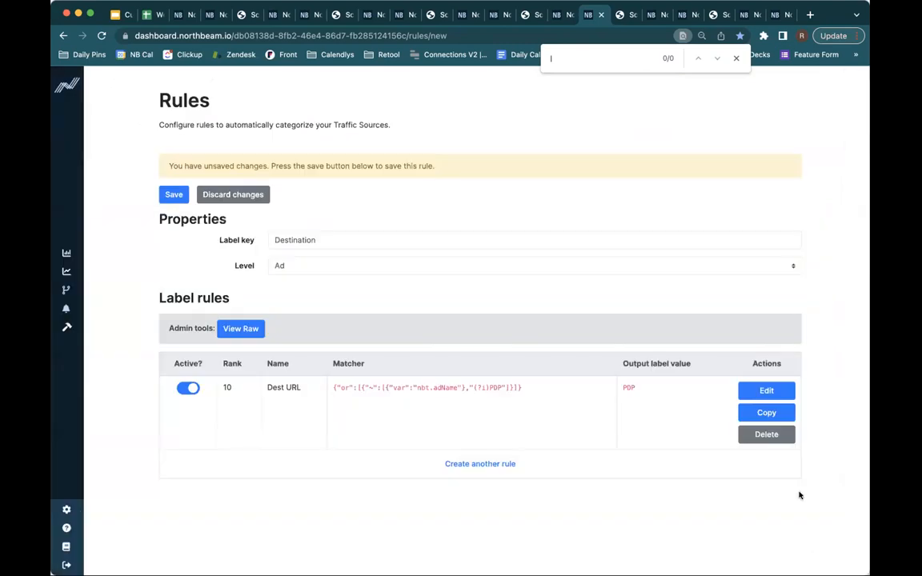
Reopen the Dest URL rule, consult the DESTINATION naming list, and set the ad name regex to (?i)Homep
left_click(766, 391)
left_click(371, 307)
double_click(375, 307)
left_click(622, 14)
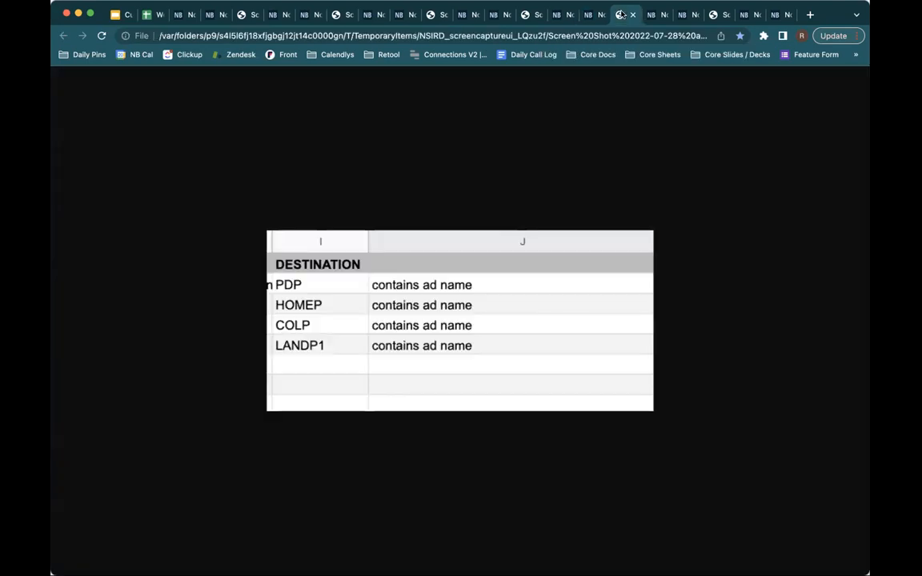
left_click(596, 15)
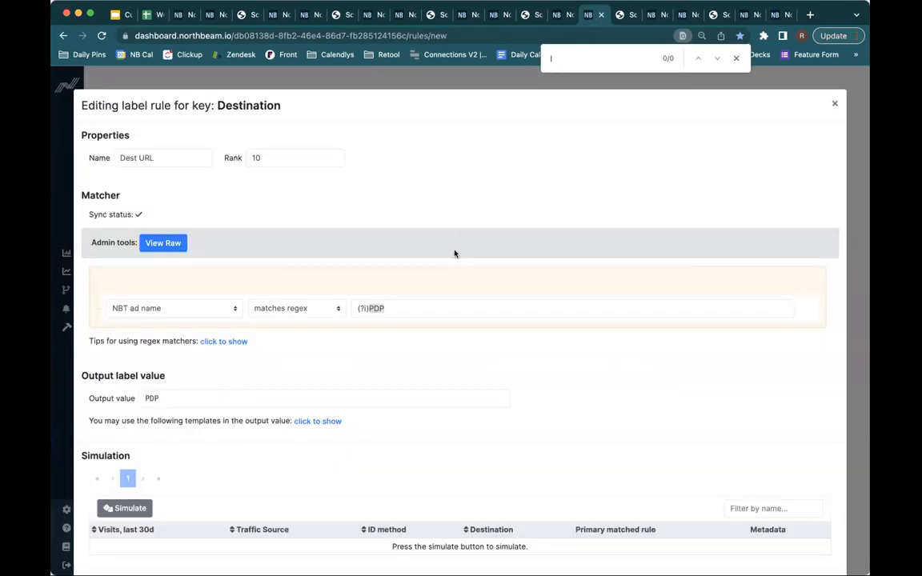
double_click(411, 311)
type("Homep")
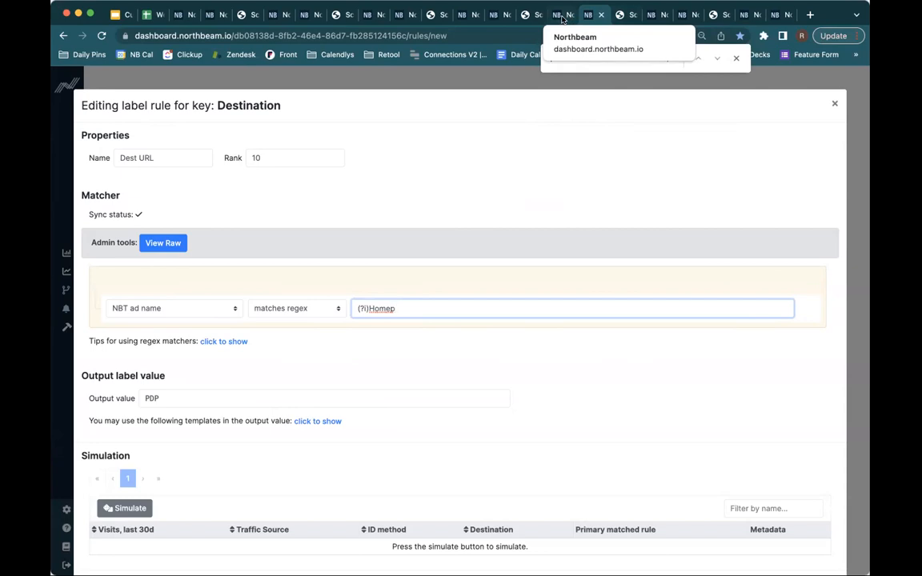
Toggle anonymization in the sales report grouped by Dest URL and return to the DESTINATION naming list
left_click(563, 16)
left_click(83, 328)
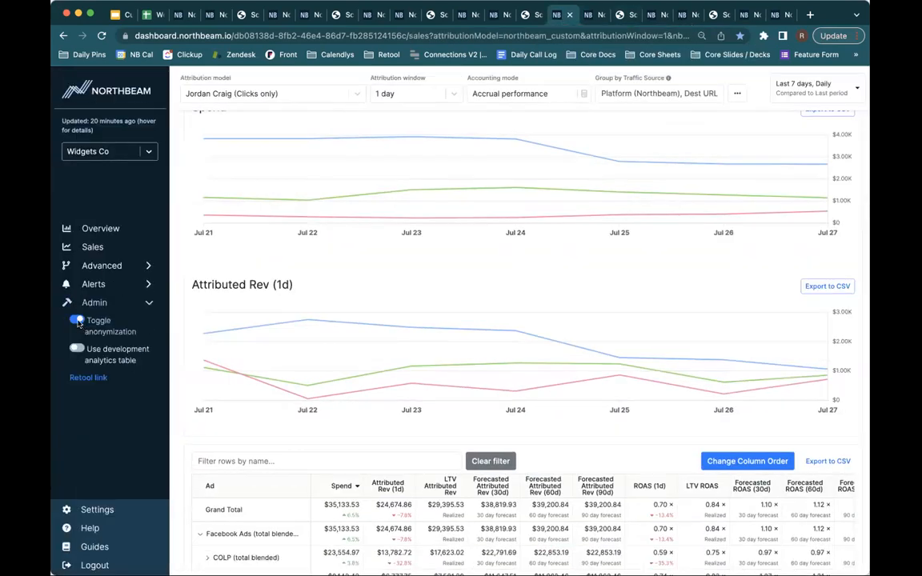
left_click(78, 319)
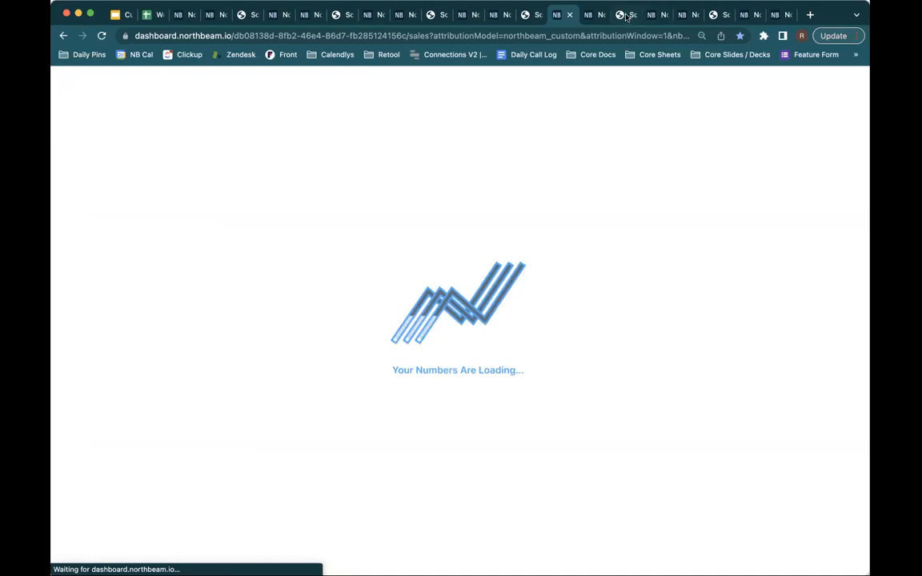
left_click(626, 16)
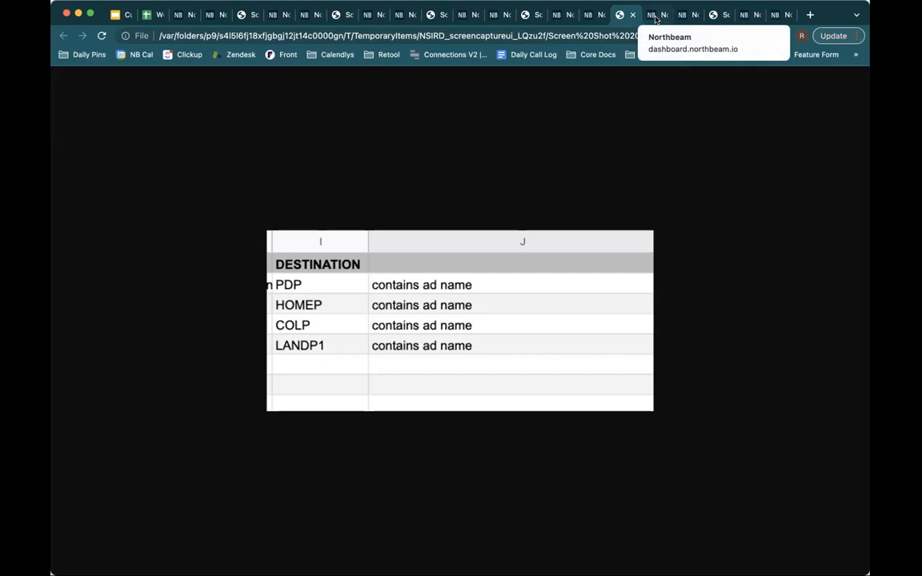
In the sales report grouped by Influencer (Sub-Category), expand Influencer - Instagram and inspect the first campaign's medium and source
left_click(655, 18)
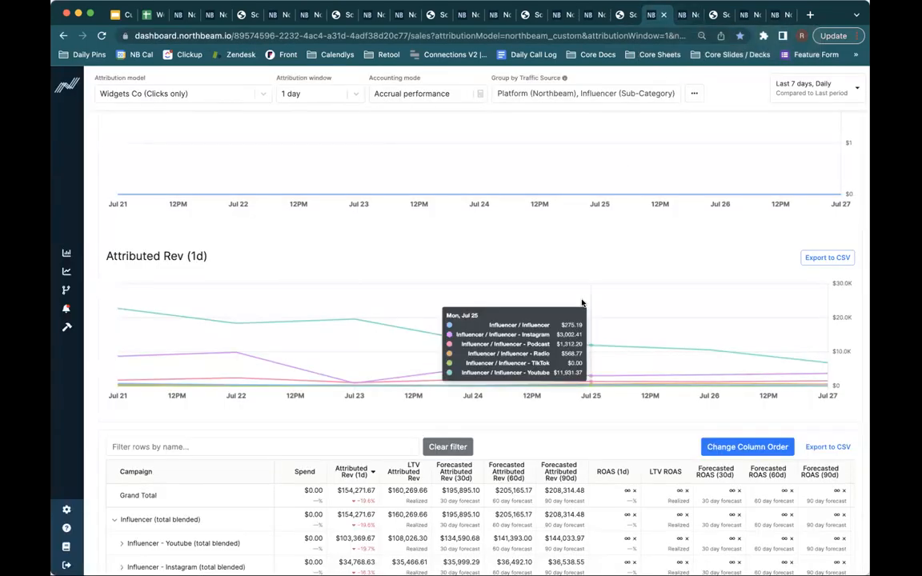
scroll(583, 303, "down", 1)
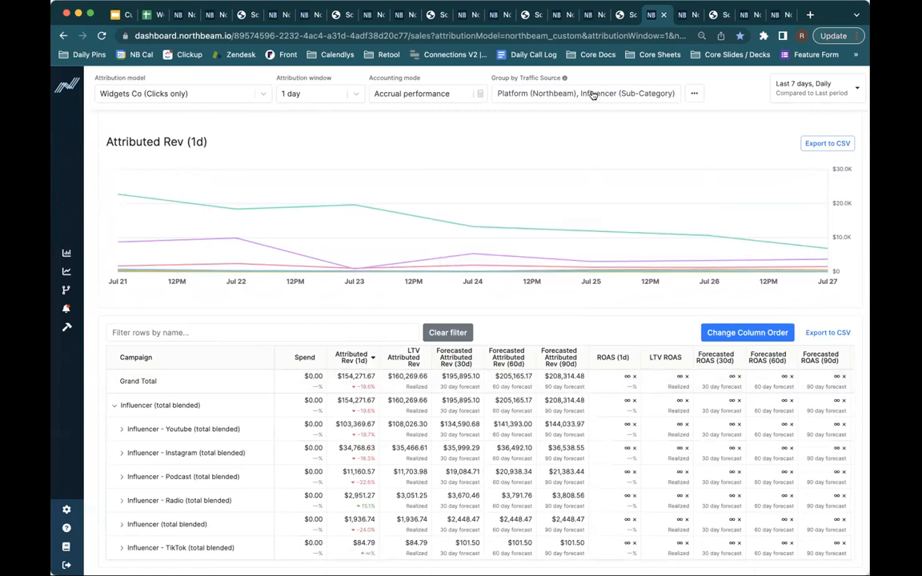
left_click(121, 453)
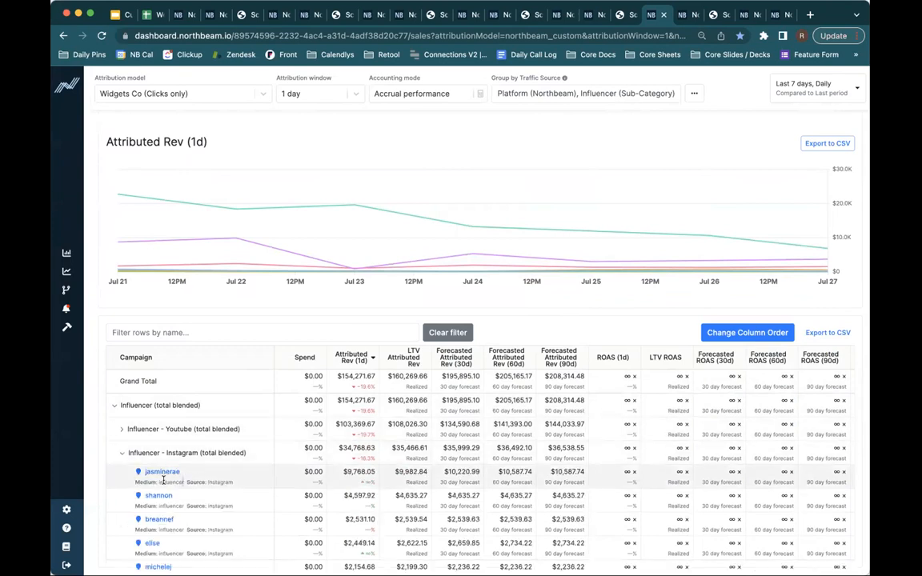
left_click_drag(163, 480, 137, 479)
left_click(214, 480)
left_click_drag(229, 480, 189, 479)
Inspect the values chosen for the report's Platform (Northbeam) and Influencer (Sub-Category) breakdowns without changing them
left_click(544, 93)
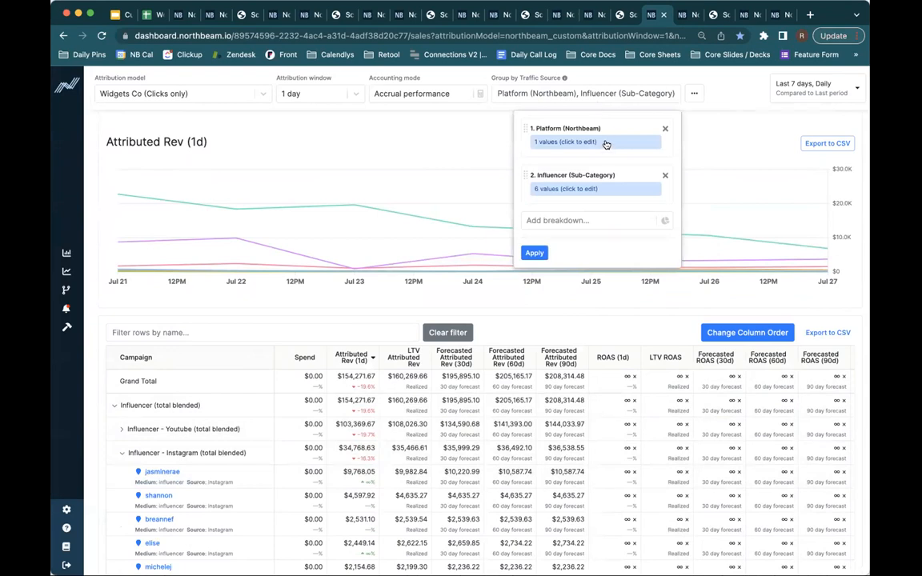
left_click(605, 144)
left_click(559, 161)
left_click(551, 177)
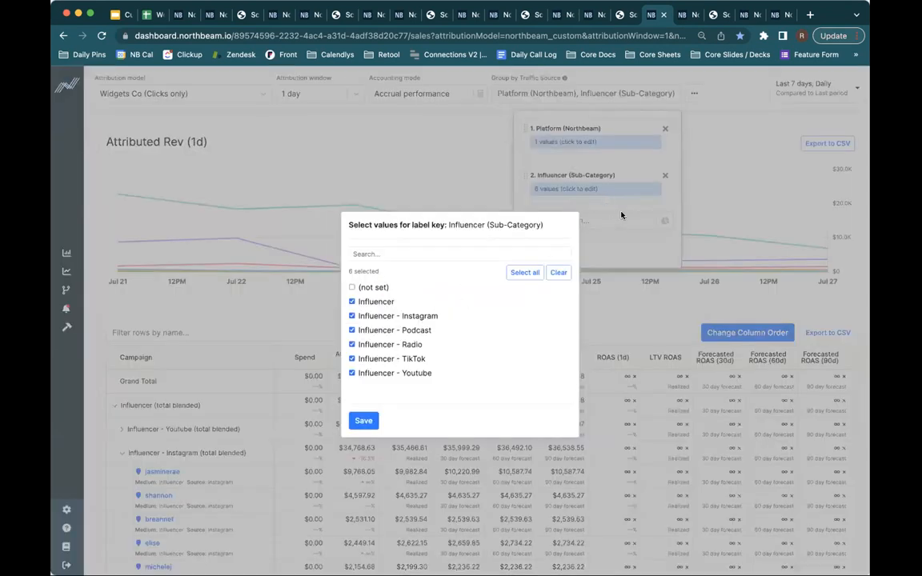
key("Escape")
Open the Instagram rule of the Influencer (Sub-Category) label for editing and compare its conditions with a campaign's medium and source
left_click(682, 15)
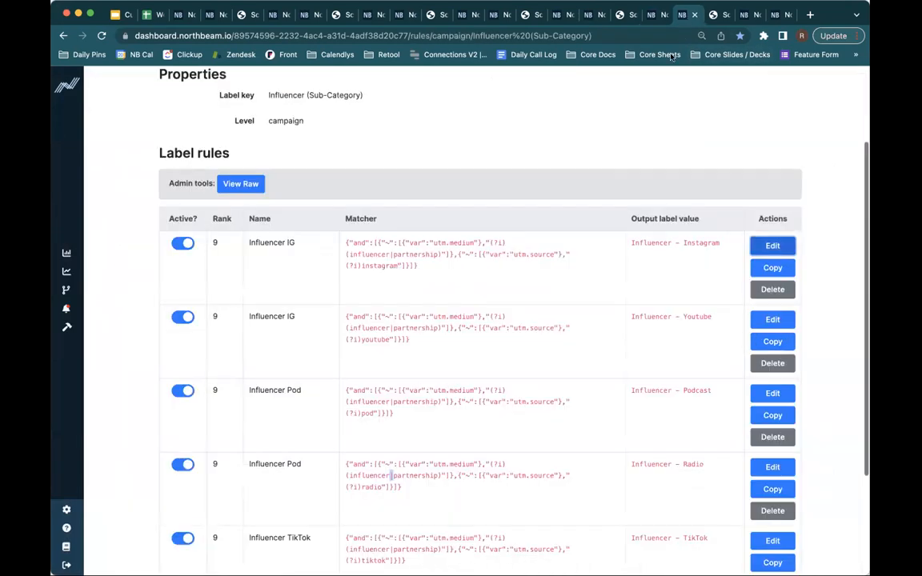
scroll(653, 183, "up", 3)
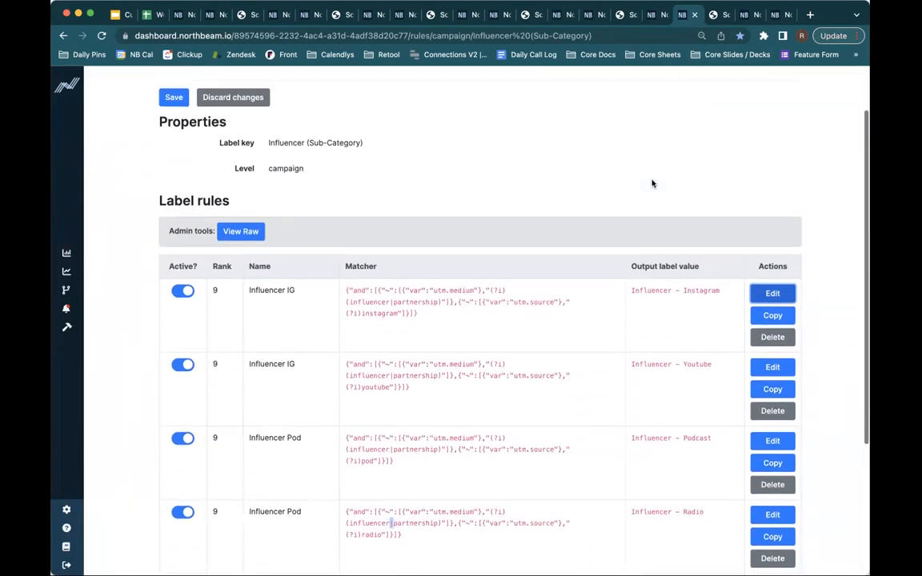
left_click(772, 317)
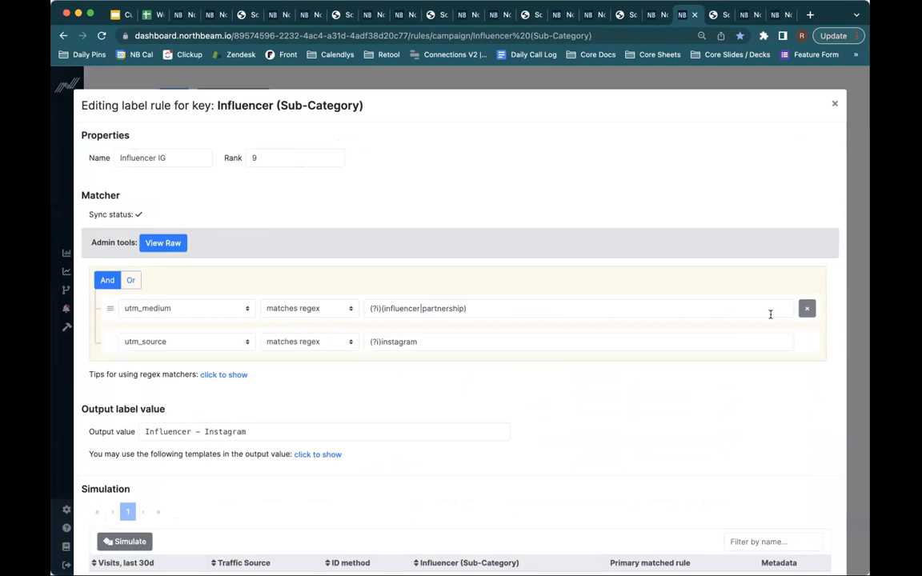
left_click(609, 308)
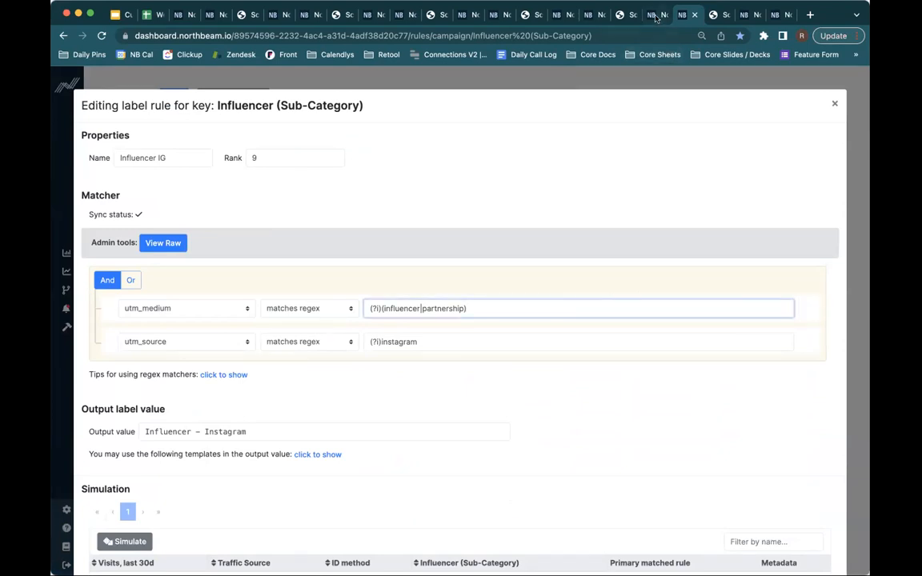
left_click(648, 18)
left_click(177, 480)
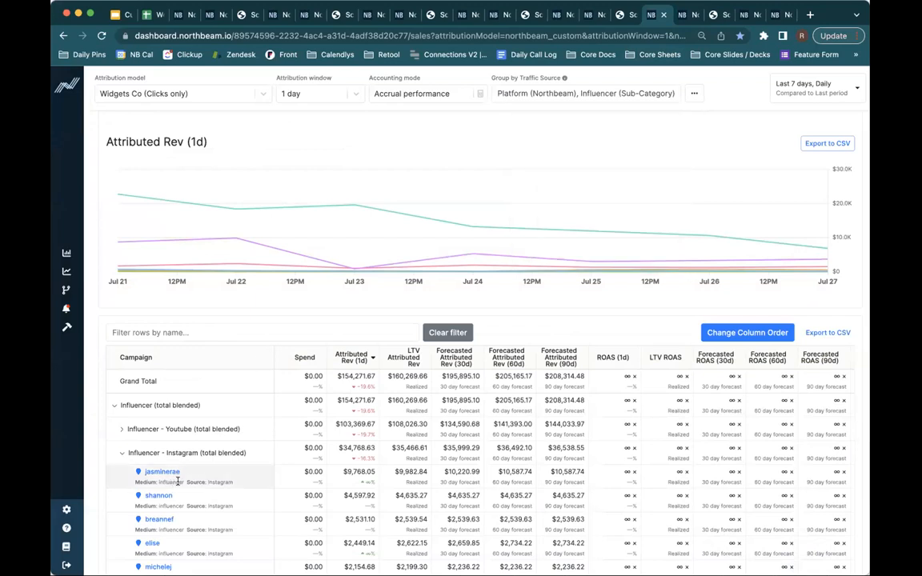
left_click_drag(174, 481, 160, 481)
double_click(220, 482)
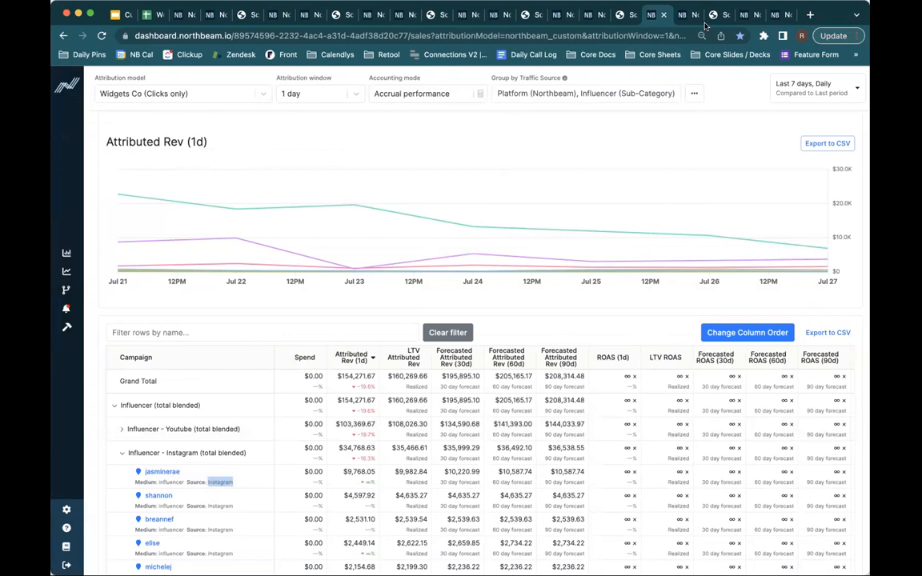
Show the regex matcher tips and replace the rule's utm_medium pattern with (?i)influencer
left_click(691, 18)
left_click(486, 309)
key("super+a")
key("Right")
key("alt+BackSpace")
key("alt+BackSpace")
key("alt+BackSpace")
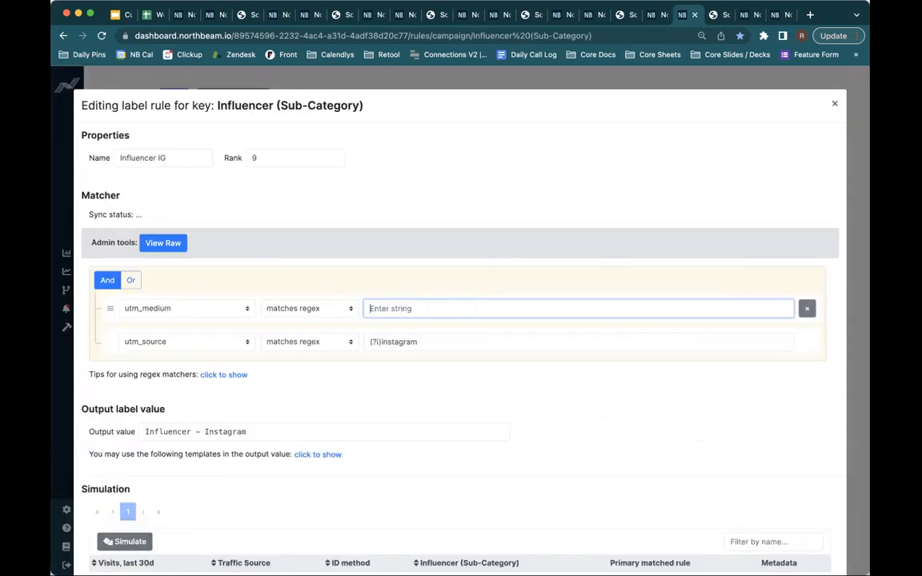
left_click(221, 375)
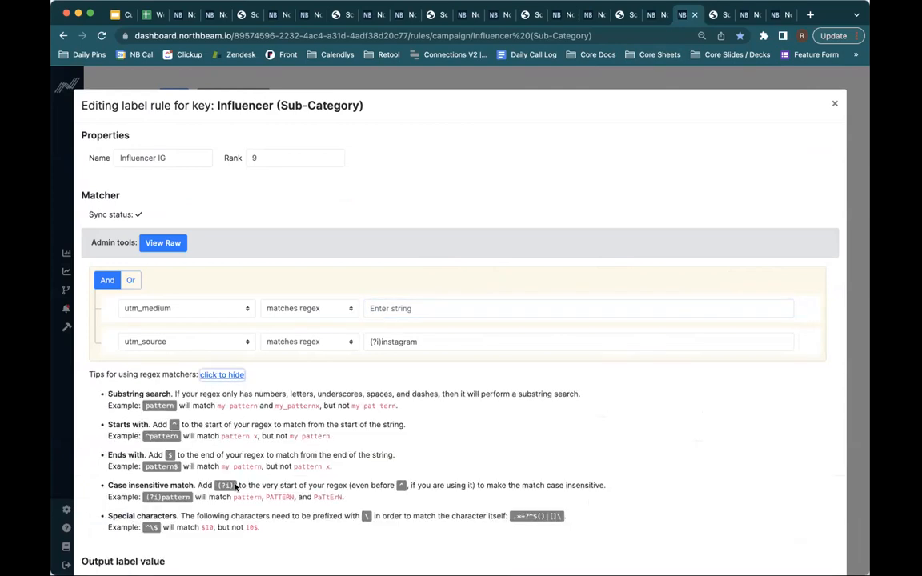
left_click(393, 308)
key("super+v")
type("influence")
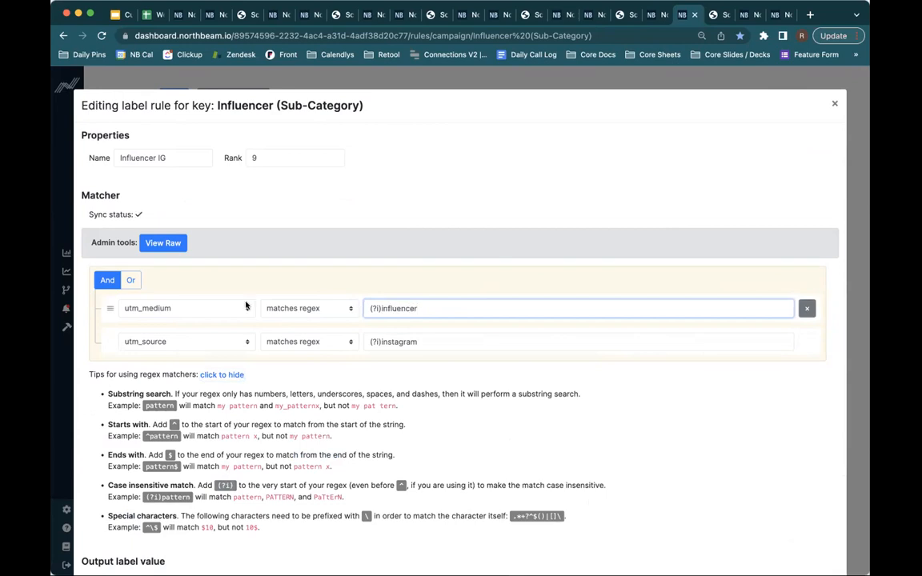
left_click(108, 282)
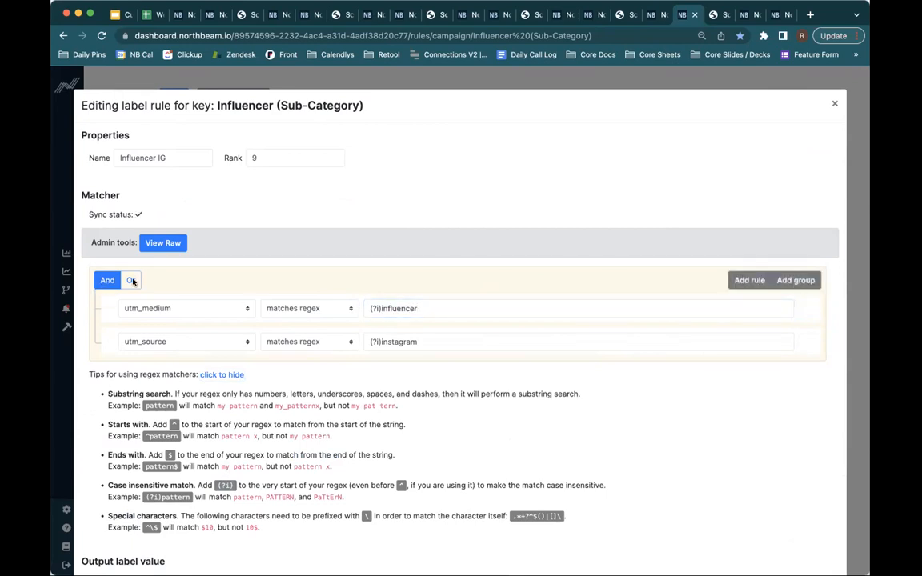
left_click(735, 280)
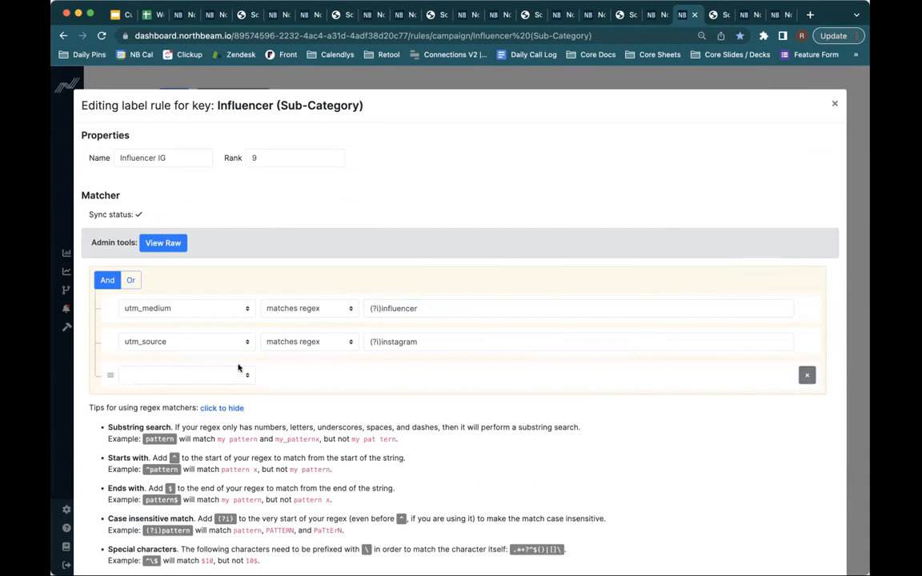
left_click(807, 375)
Simulate the edited Influencer IG rule with the utm_source condition (?i)instagram
left_click(476, 341)
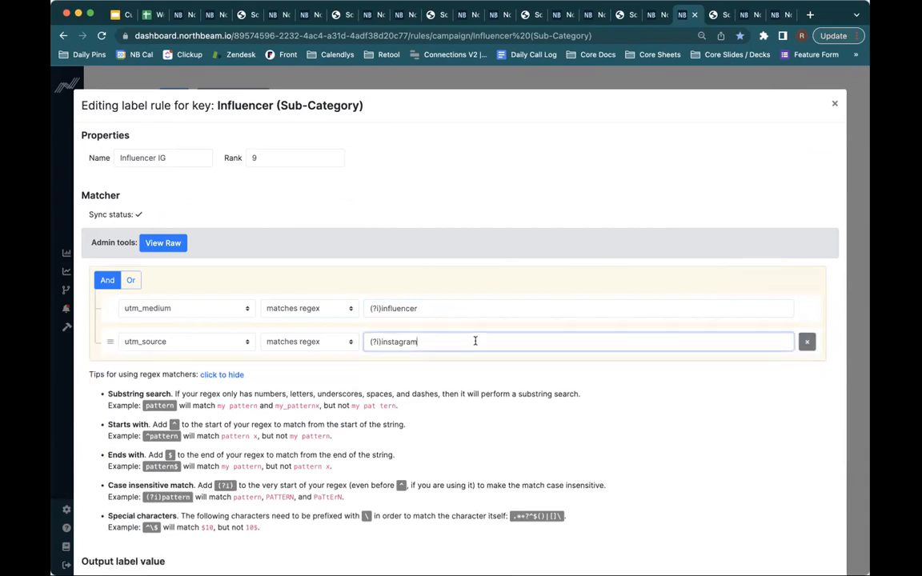
scroll(476, 341, "down", 5)
left_click(136, 455)
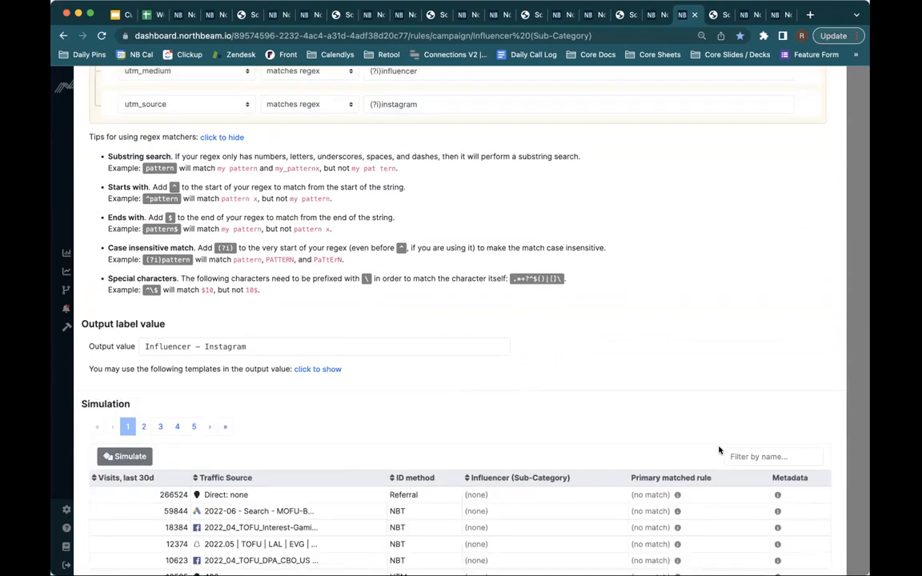
Look up Instagram influencer campaign names in the sales report and filter the simulated traffic sources by them
left_click(653, 14)
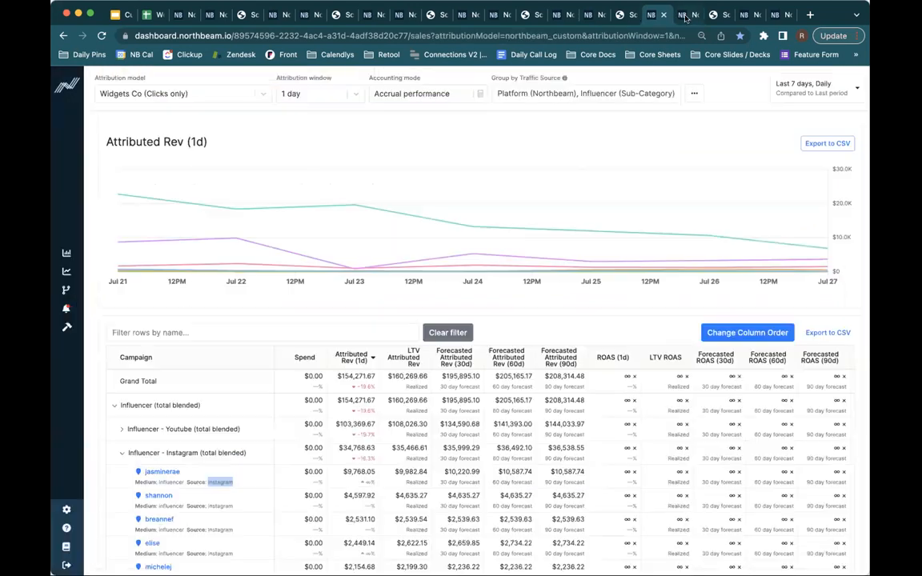
left_click(685, 15)
left_click(753, 455)
type("jasm")
key("BackSpace")
left_click(651, 14)
left_click(683, 15)
type("shannon")
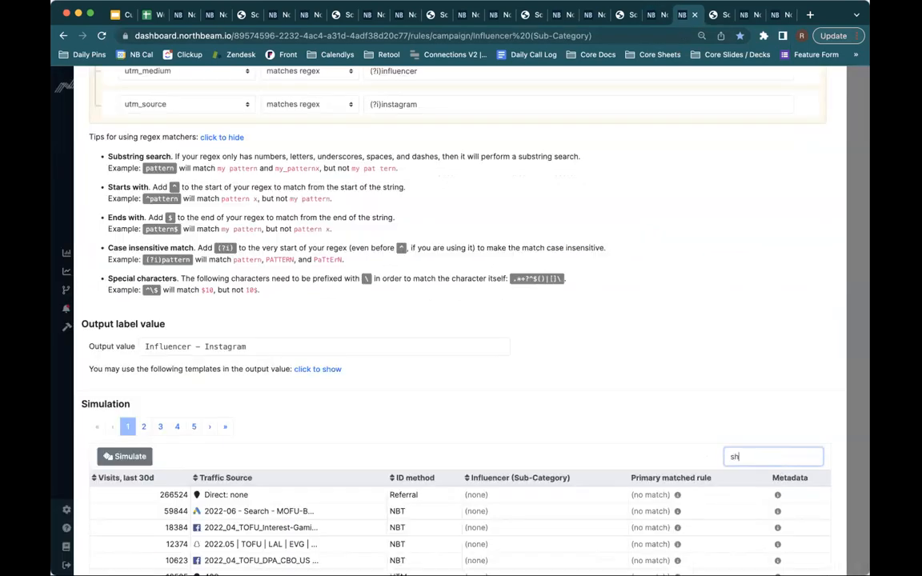
Clear the name filter and review the simulated traffic sources matched to influencer labels
key("BackSpace")
key("BackSpace")
key("BackSpace")
key("BackSpace")
key("BackSpace")
key("BackSpace")
key("BackSpace")
scroll(504, 426, "down", 5)
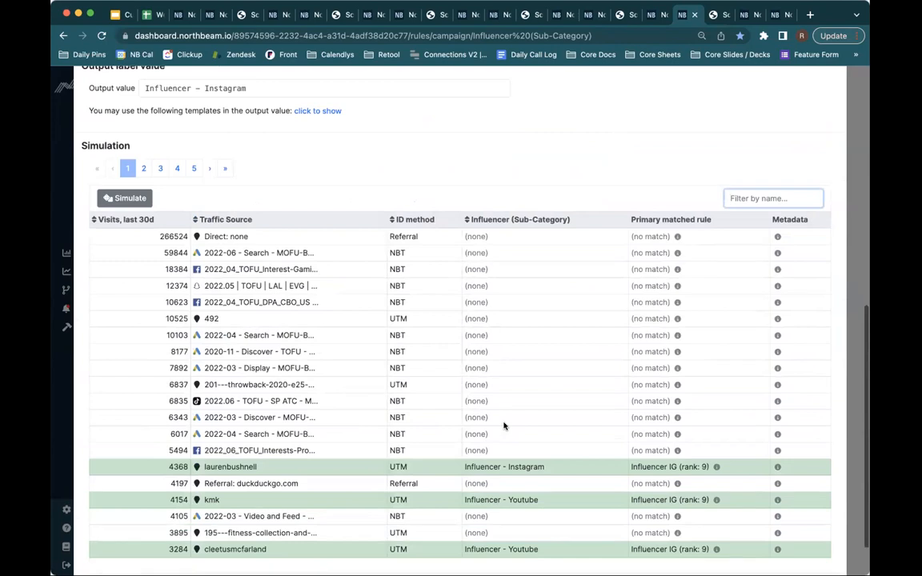
scroll(504, 426, "down", 2)
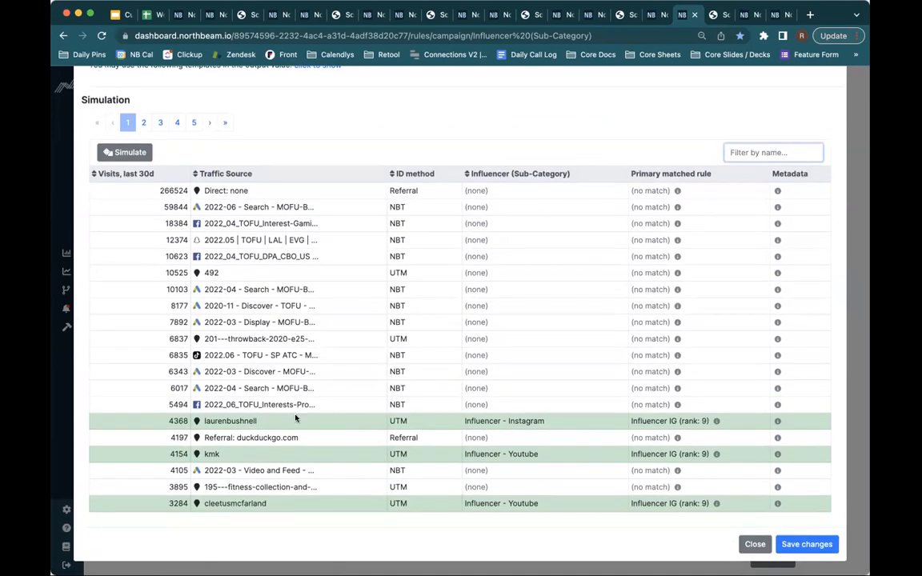
Save the edited Influencer IG rule and return to the Influencer (Sub-Category) label rules
left_click_drag(258, 422, 200, 418)
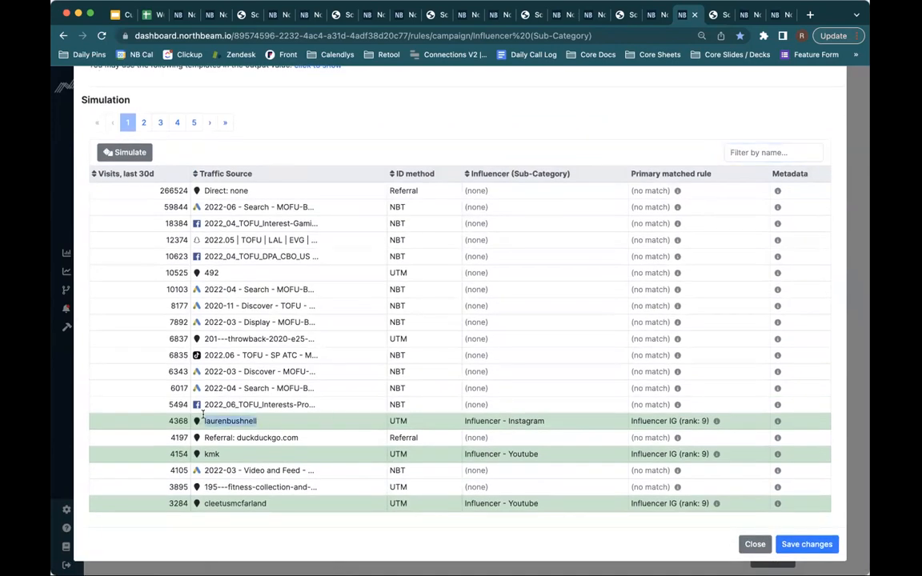
left_click(795, 544)
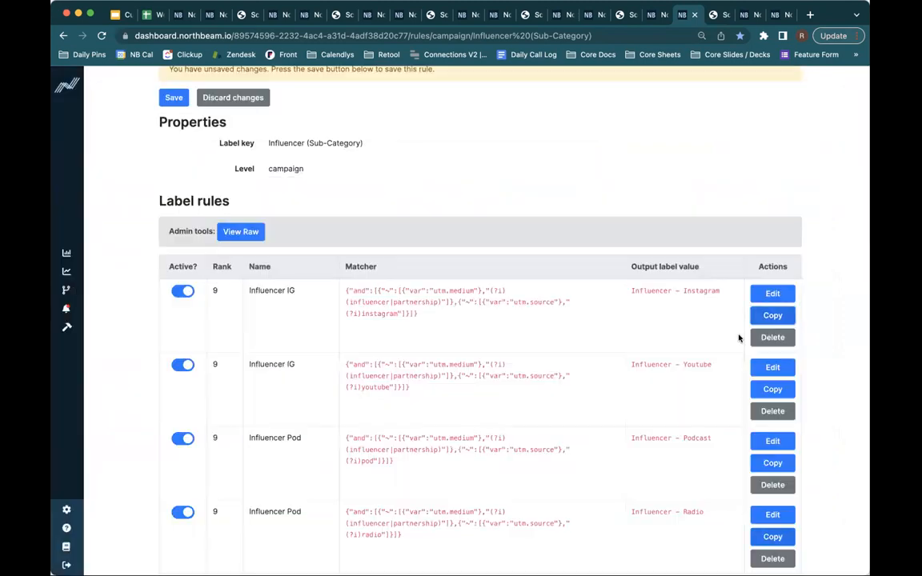
scroll(634, 128, "up", 2)
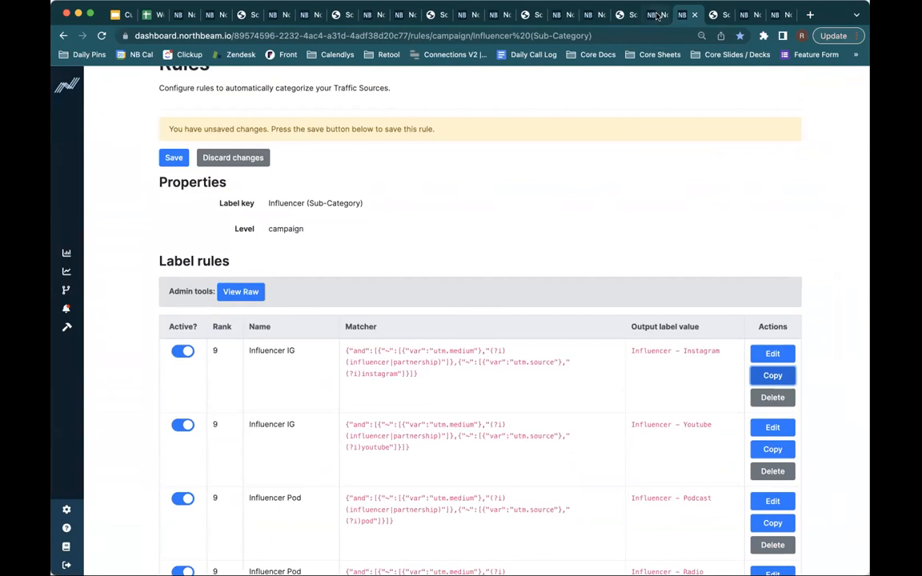
Try to remove the Influencer (Sub-Category) breakdown from the sales report's traffic source grouping
left_click(655, 15)
left_click(610, 93)
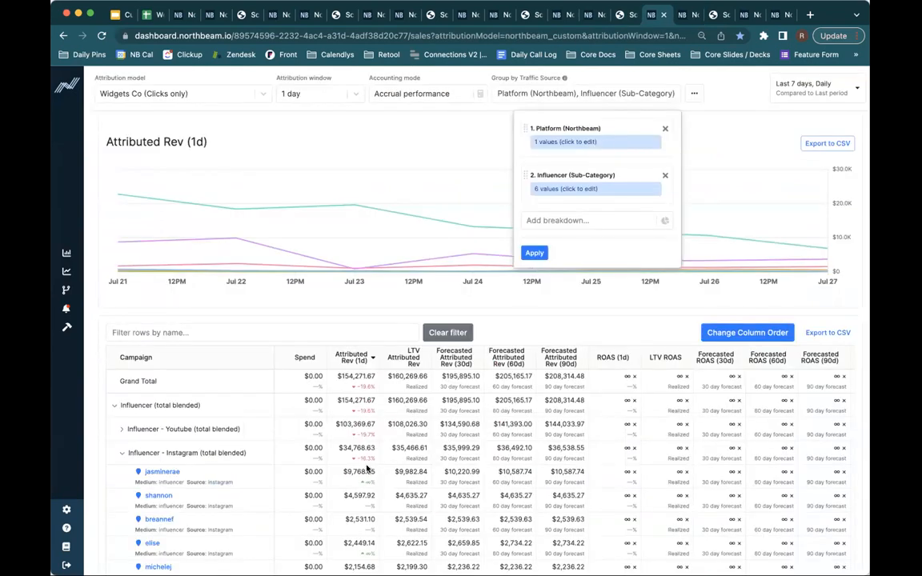
left_click(331, 424)
left_click(632, 94)
left_click(665, 178)
left_click(665, 174)
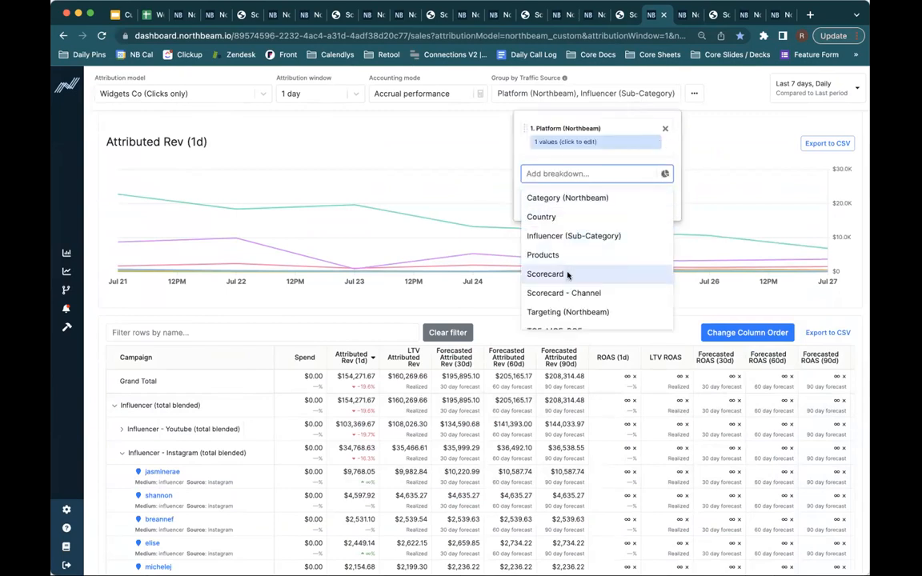
left_click(234, 470)
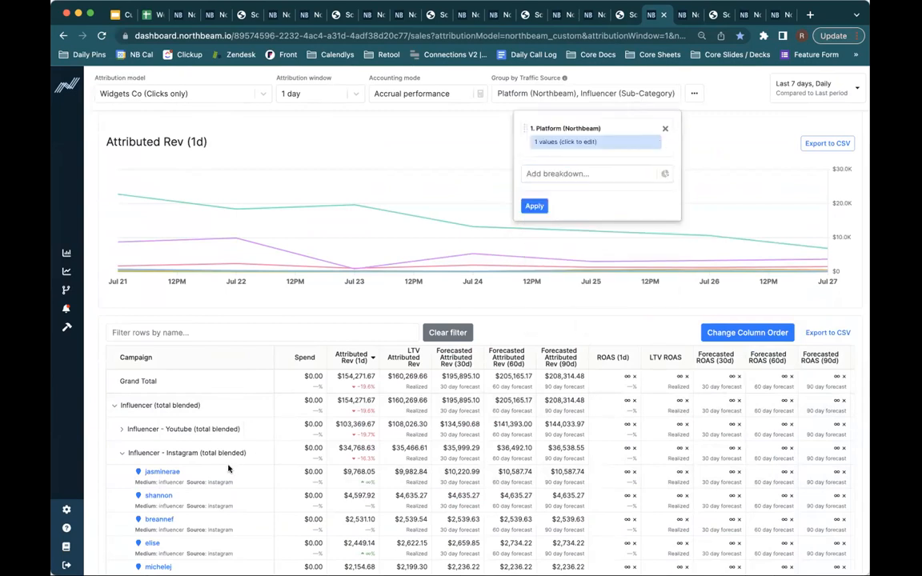
Compare an Instagram influencer campaign's Medium and Source values with the Influencer segmentation table
left_click_drag(234, 482, 134, 482)
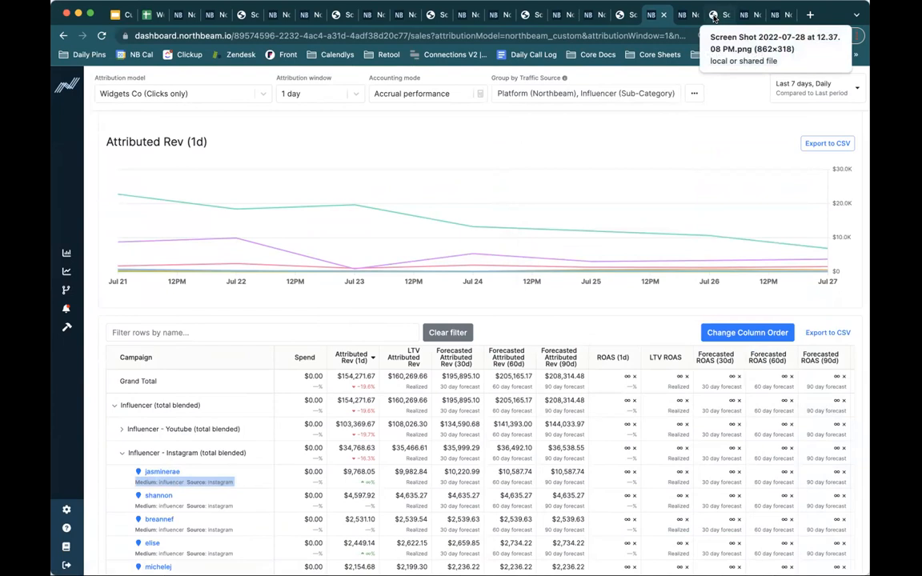
left_click(715, 15)
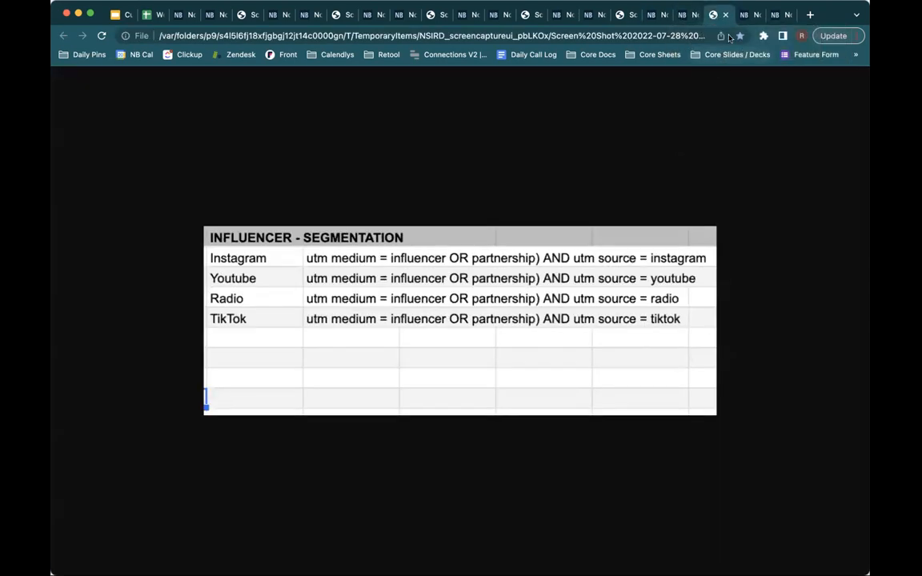
left_click(742, 17)
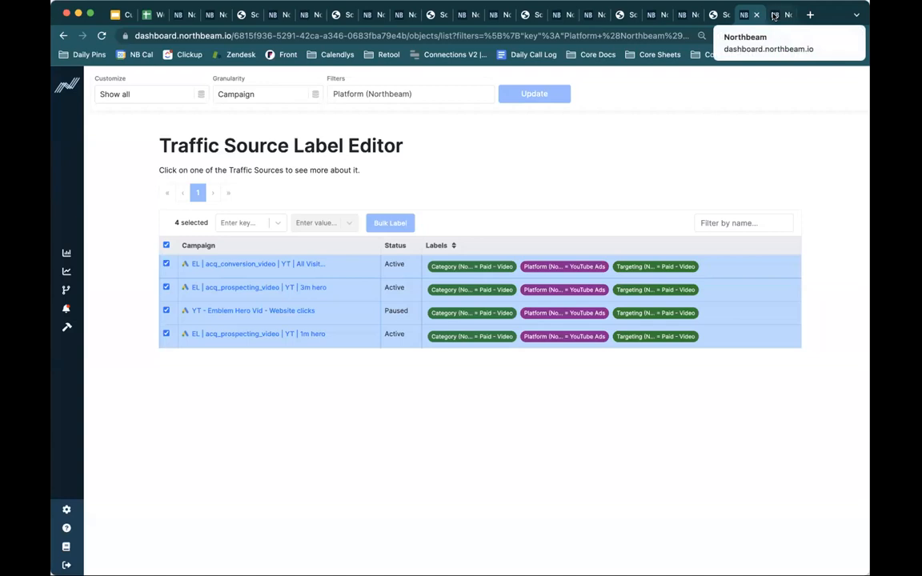
Examine the performance metrics, charts and adset breakdown of the 02_PROSPECTING_CONVERSIONS_ABO campaign
left_click(774, 16)
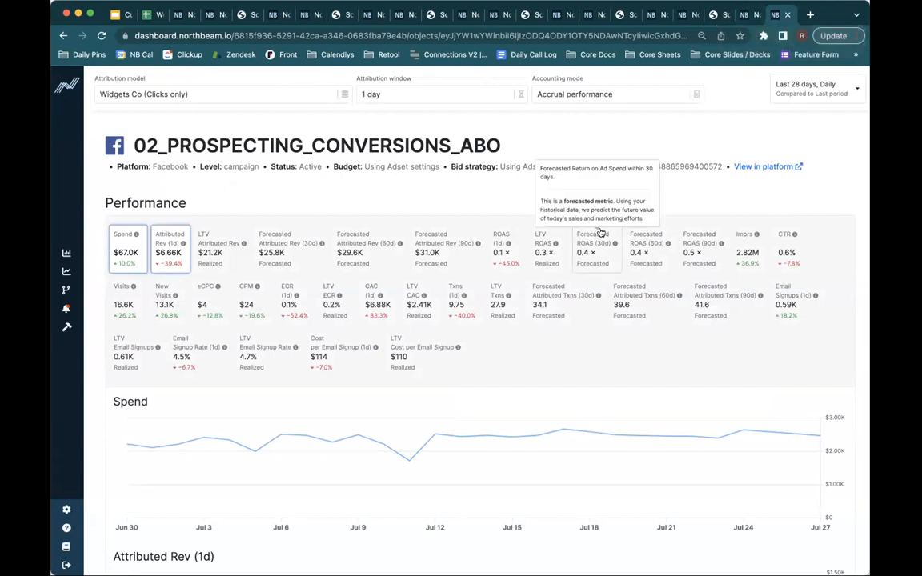
scroll(600, 231, "down", 4)
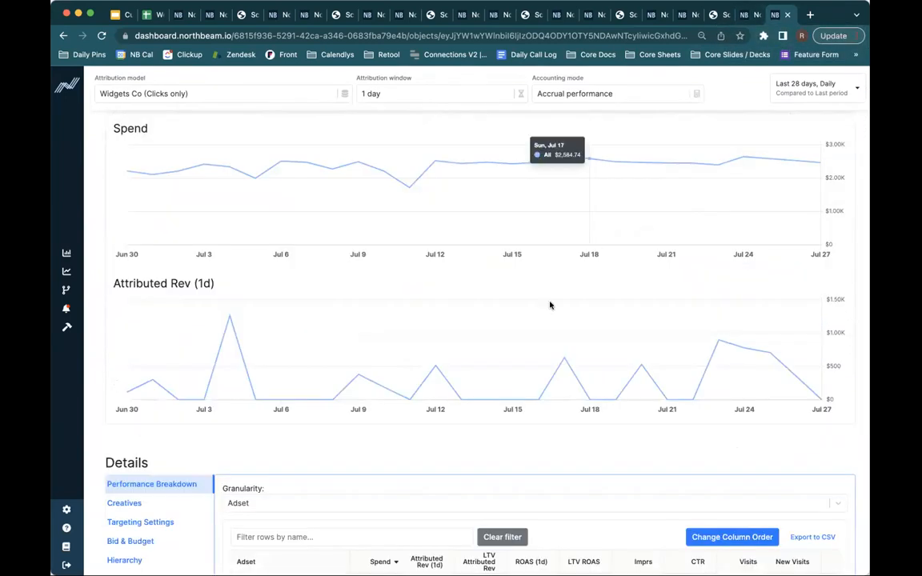
scroll(522, 354, "down", 5)
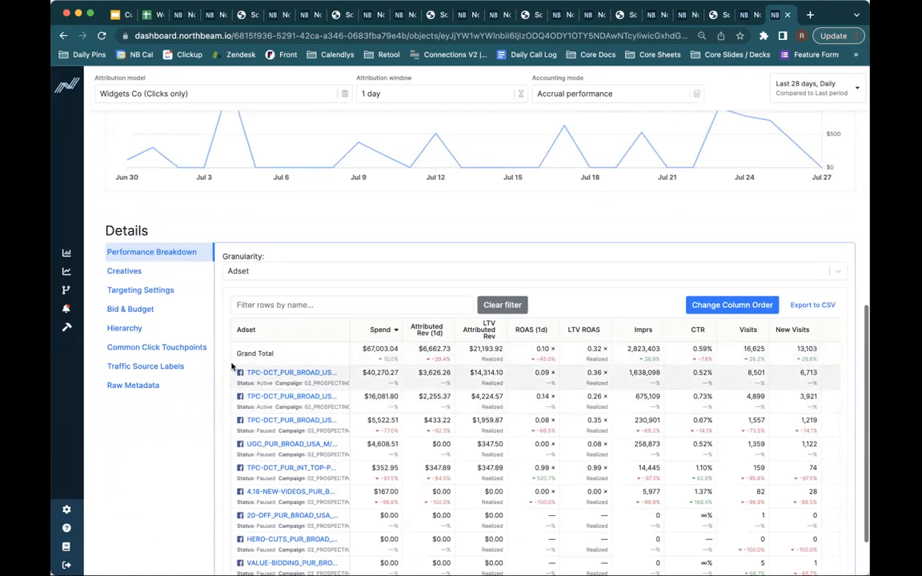
scroll(485, 170, "up", 10)
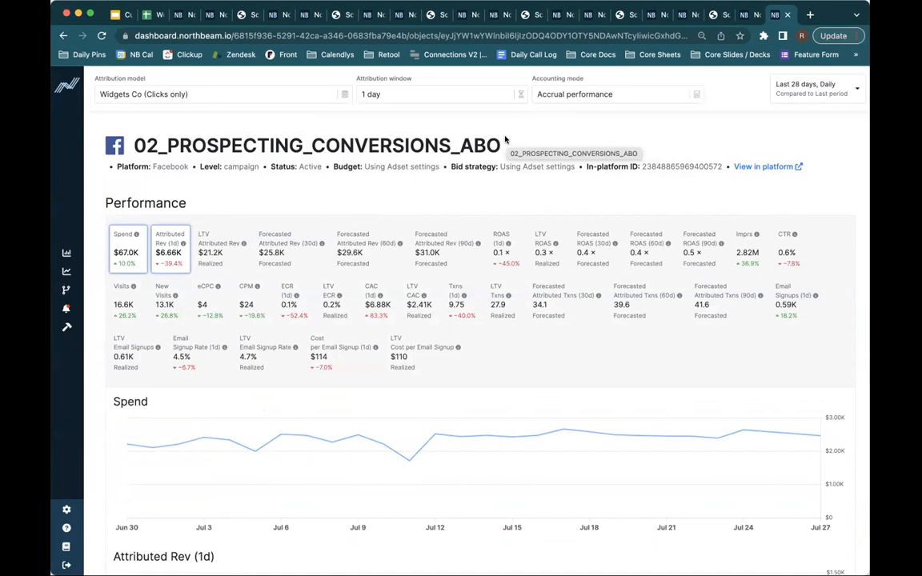
scroll(375, 344, "down", 5)
scroll(374, 344, "up", 3)
scroll(375, 344, "down", 5)
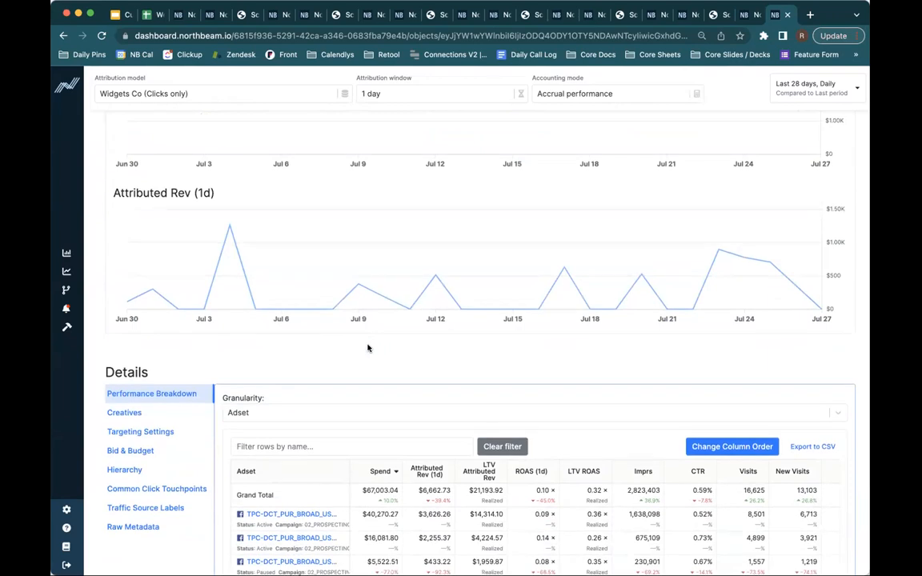
scroll(368, 348, "down", 2)
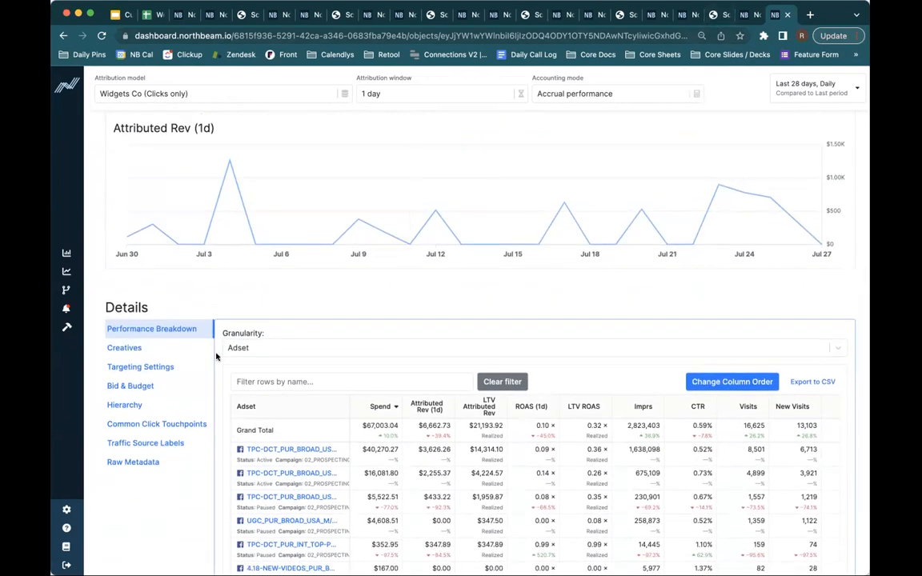
Show the campaign's traffic source labels and look over the available label keys and the Platform (Northbeam) value
left_click(139, 445)
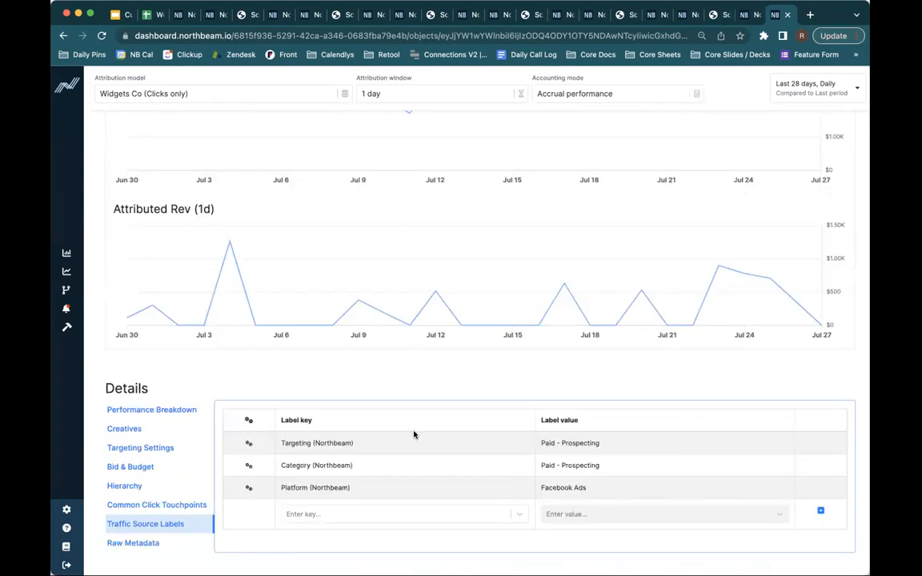
left_click(392, 520)
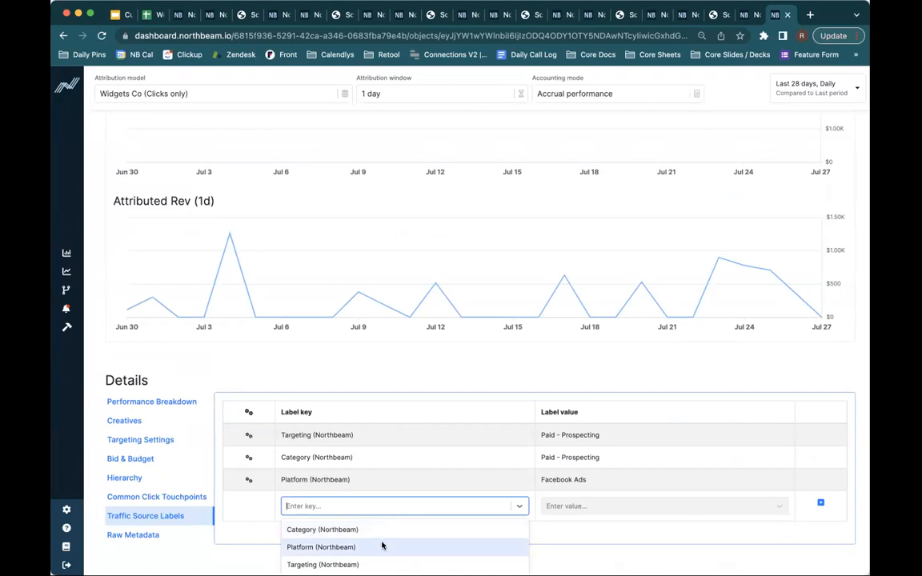
left_click_drag(587, 480, 545, 485)
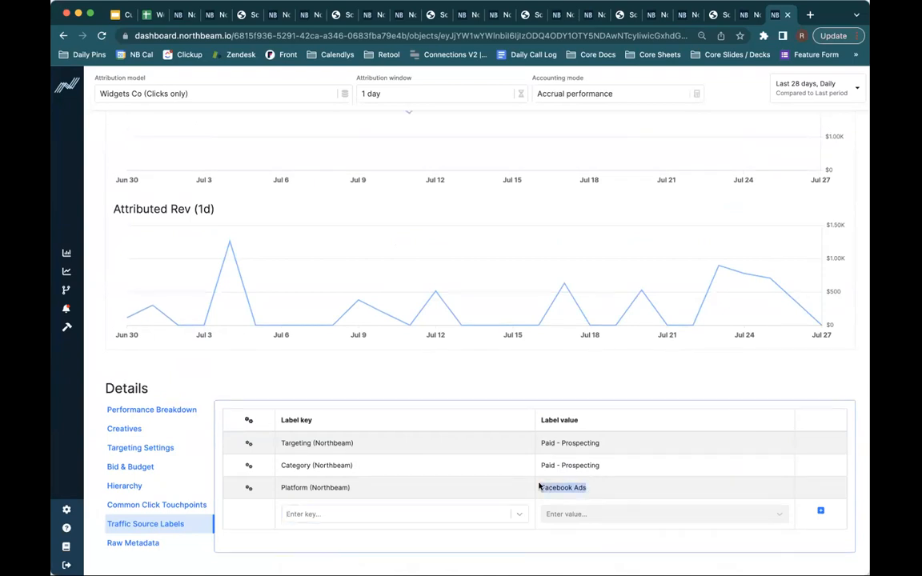
Fill in a new label for the campaign with key Category (Northbeam) and value Paid - Retargeting
left_click(457, 514)
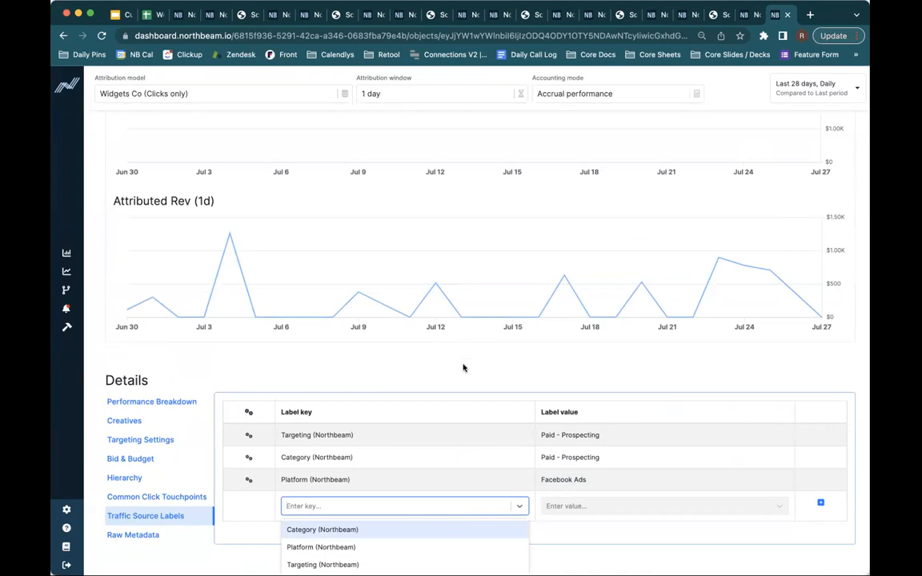
left_click(354, 530)
left_click(624, 513)
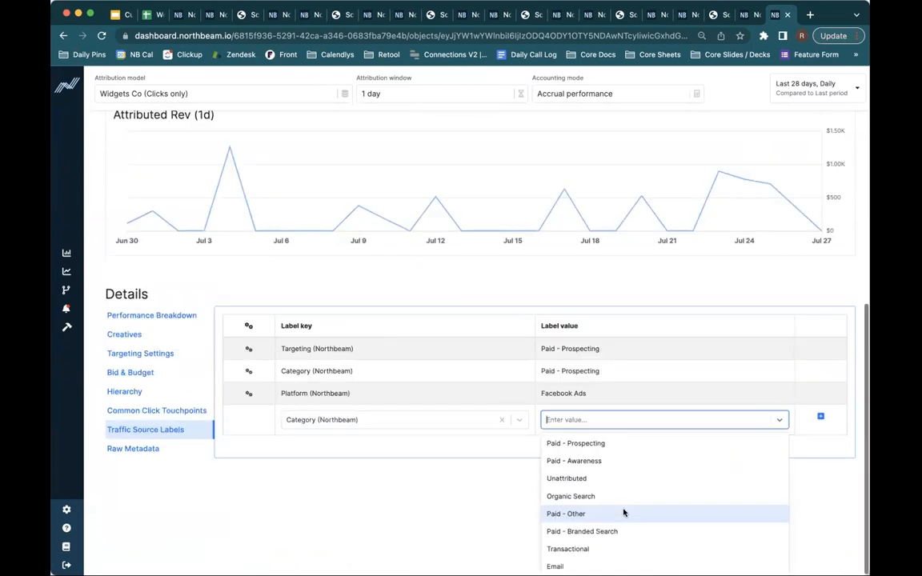
type("paid - ret")
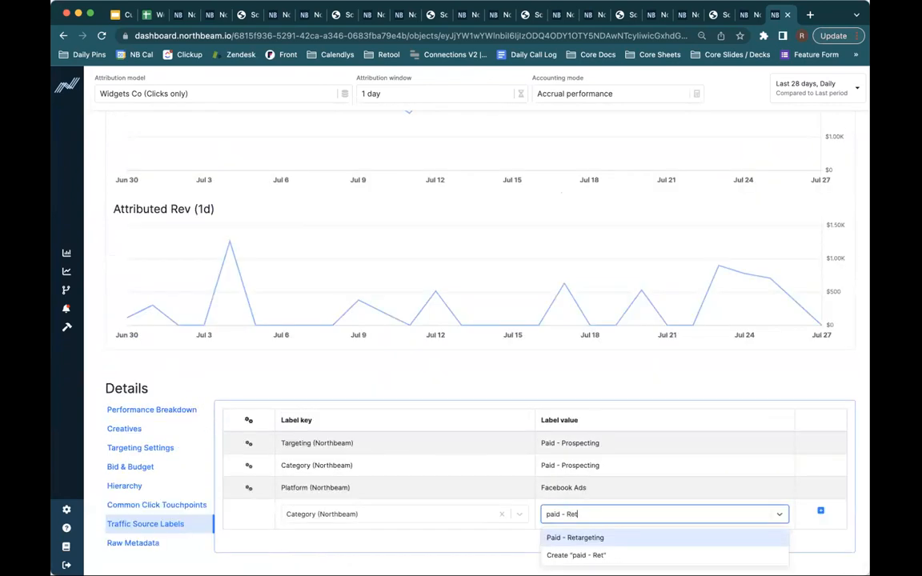
left_click(567, 538)
left_click(603, 515)
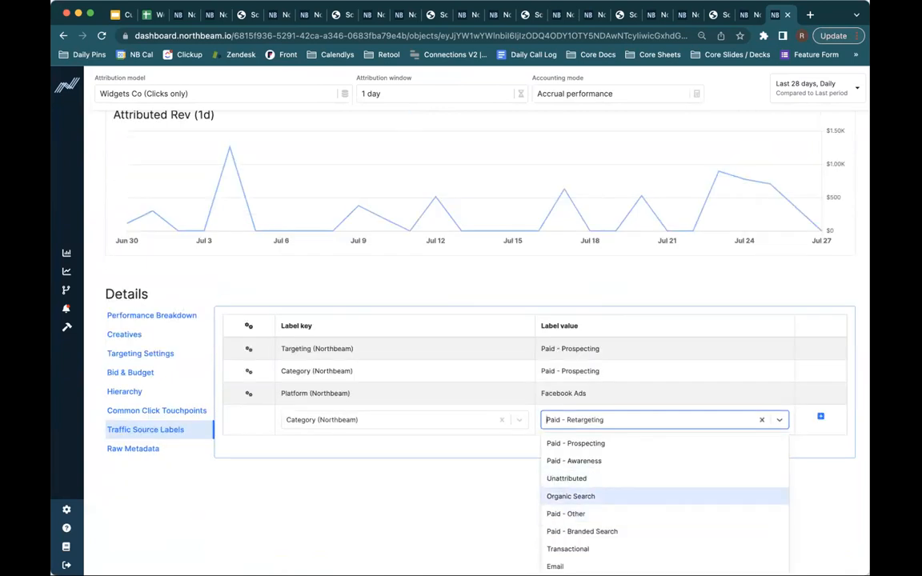
left_click(832, 499)
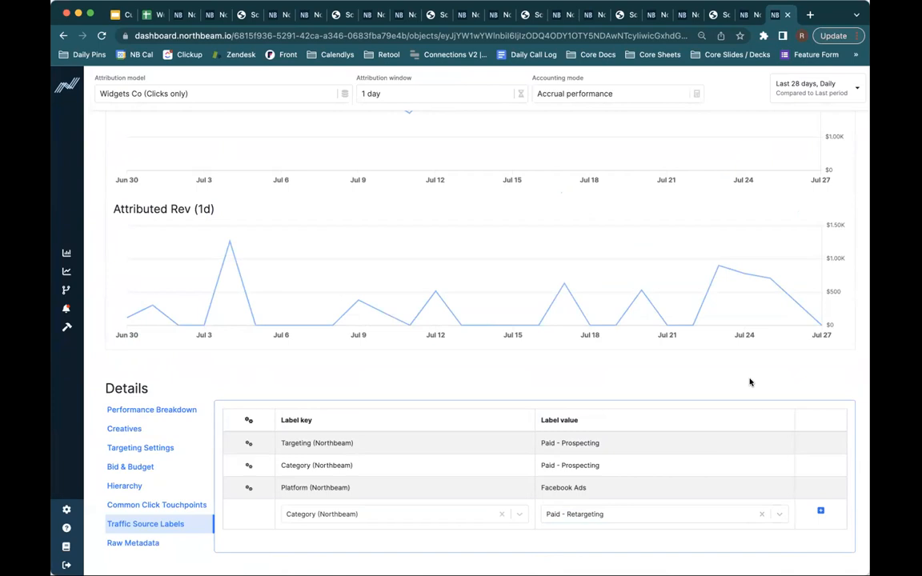
Go back to the Traffic Source Label Editor and reload it with the unfiltered campaign list
scroll(749, 382, "up", 5)
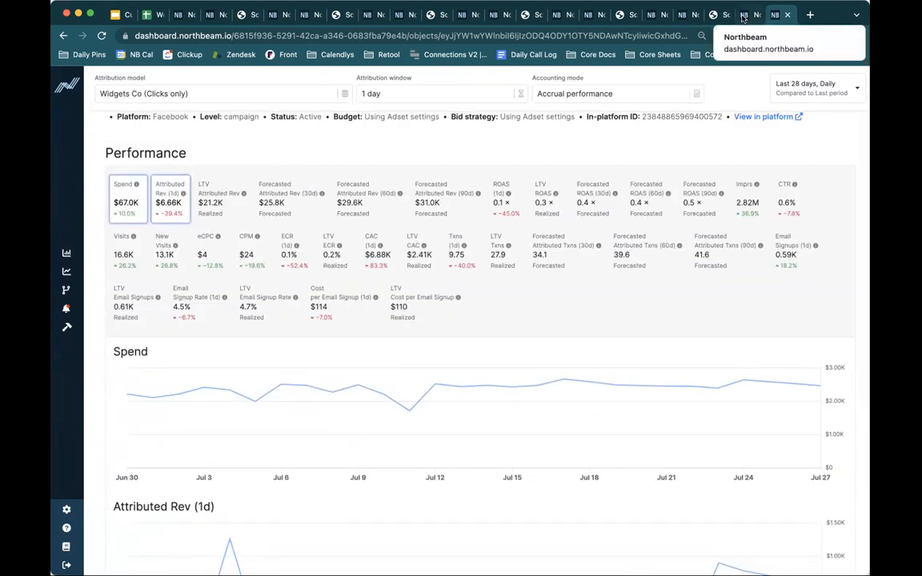
left_click(744, 15)
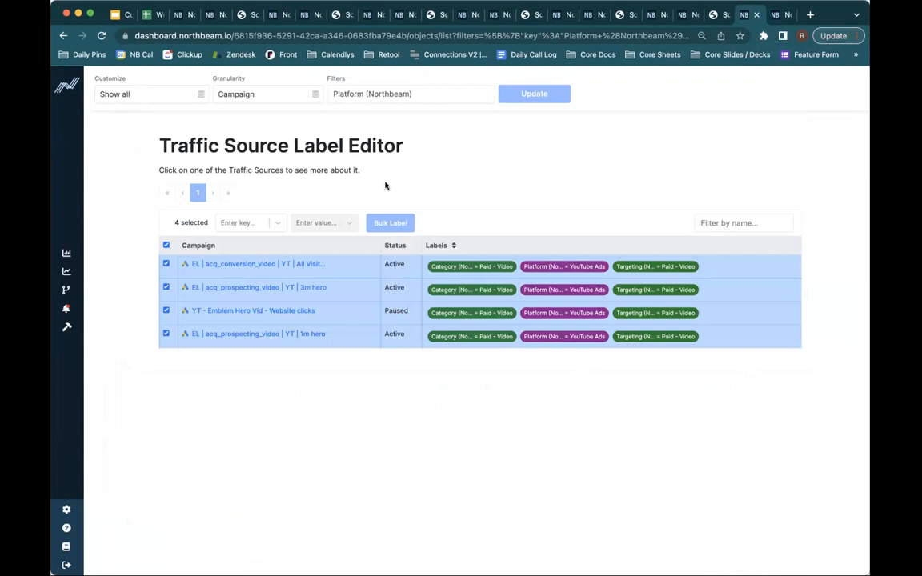
mouse_move(99, 264)
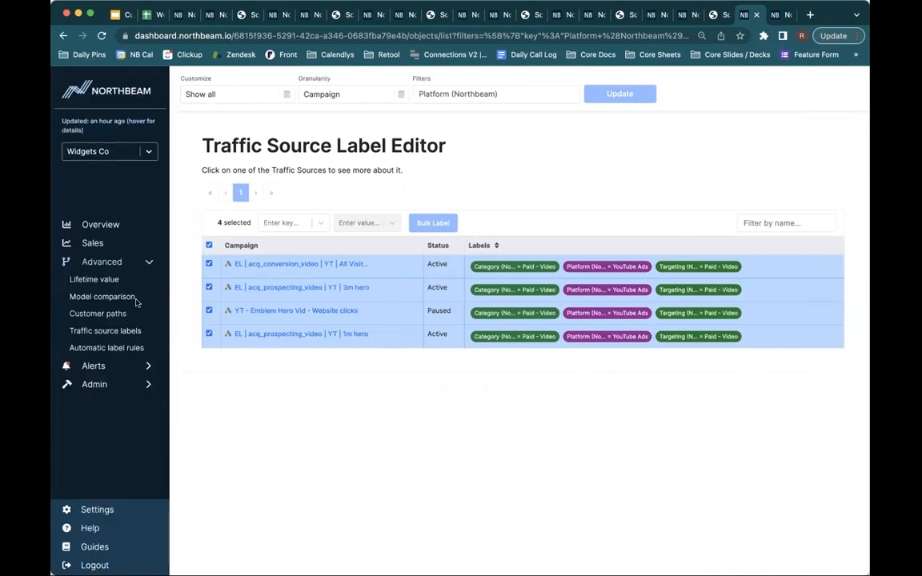
left_click(102, 333)
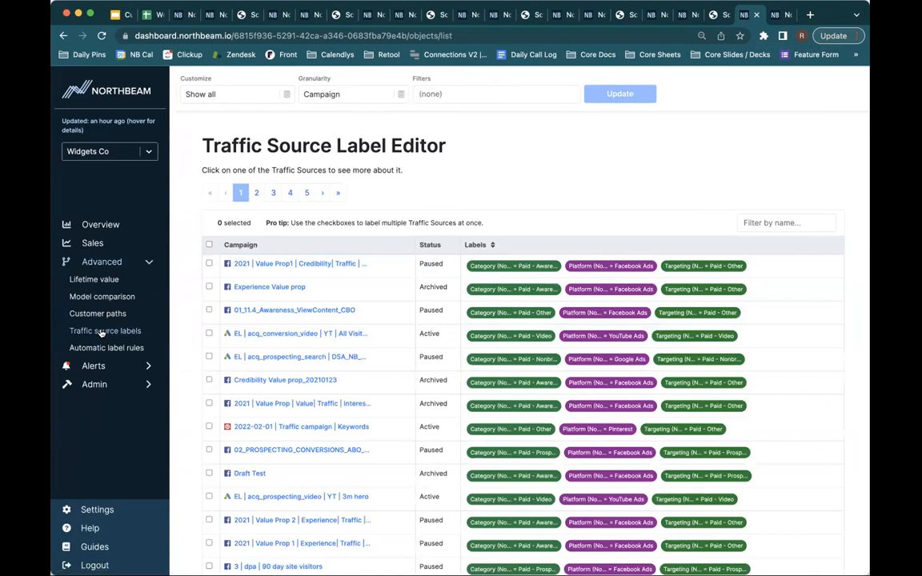
Filter the label editor's campaigns by Platform (Northbeam) with the value YouTube Ads
left_click(407, 97)
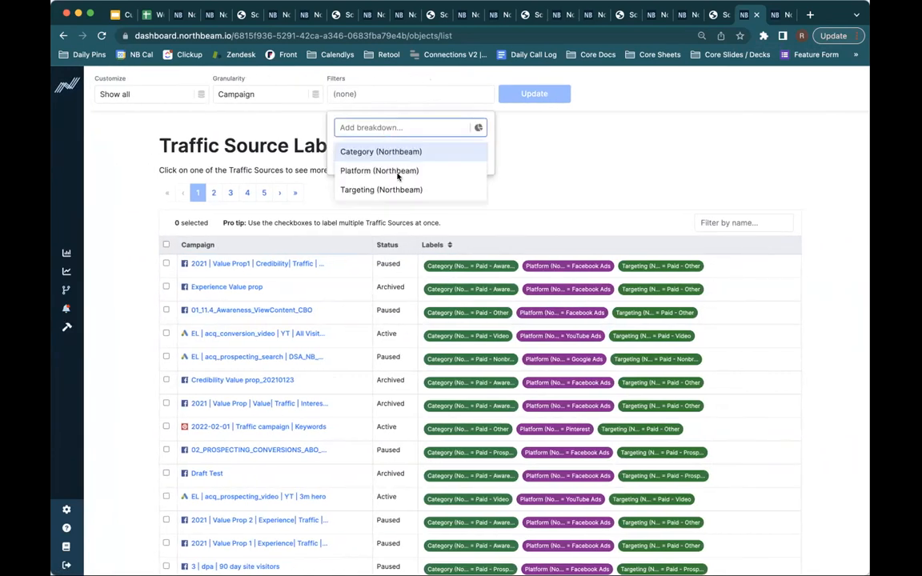
left_click(399, 171)
left_click(382, 142)
left_click(559, 272)
left_click(512, 252)
type("yout")
left_click(390, 290)
left_click(364, 420)
left_click(347, 206)
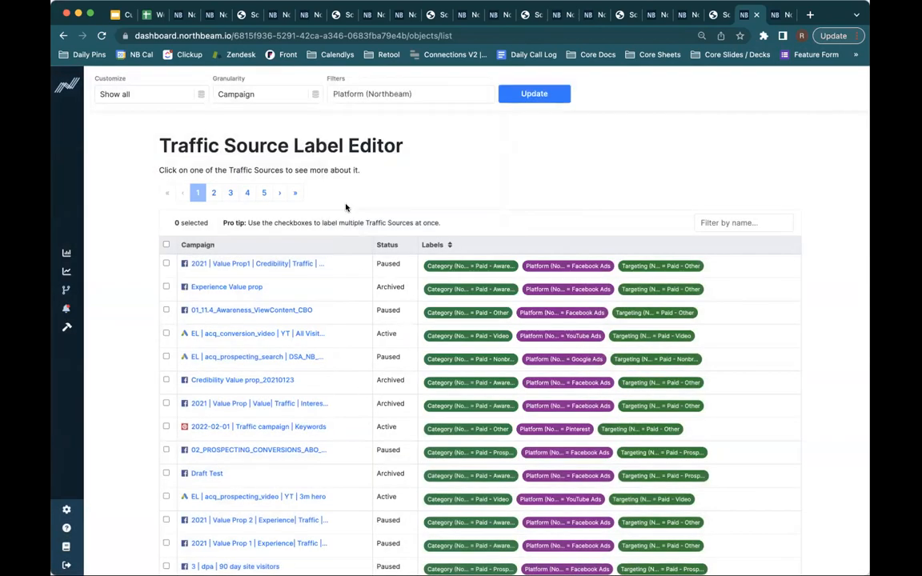
left_click(529, 93)
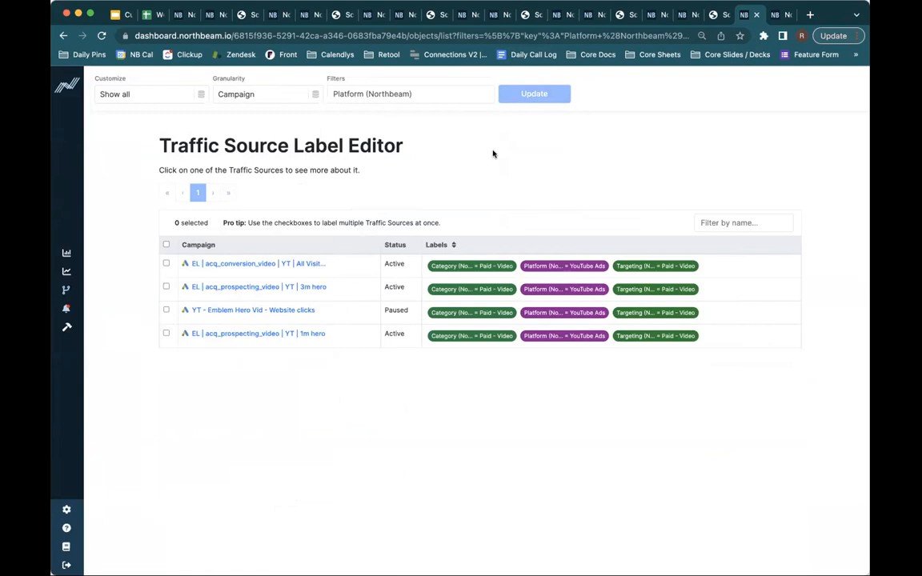
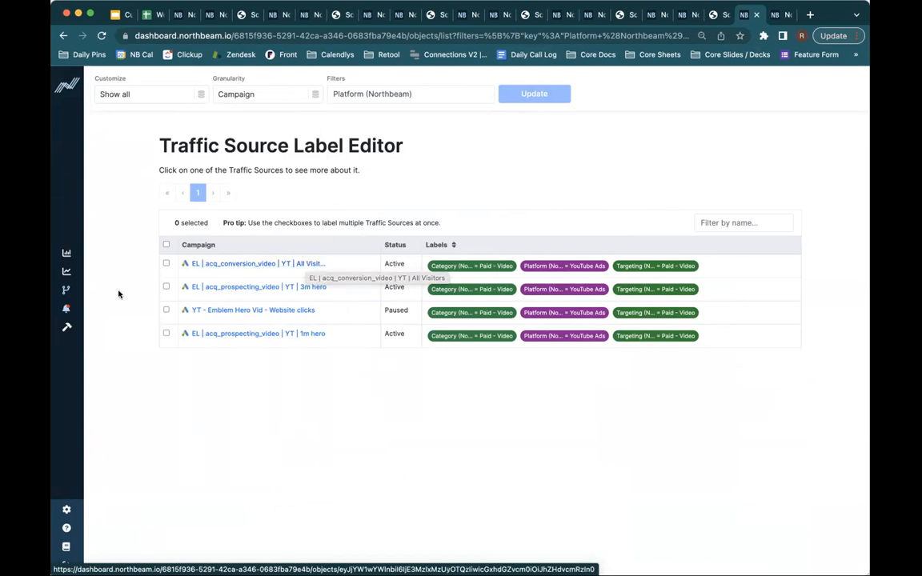
Look over the label keys available for filtering the campaign list
mouse_move(78, 290)
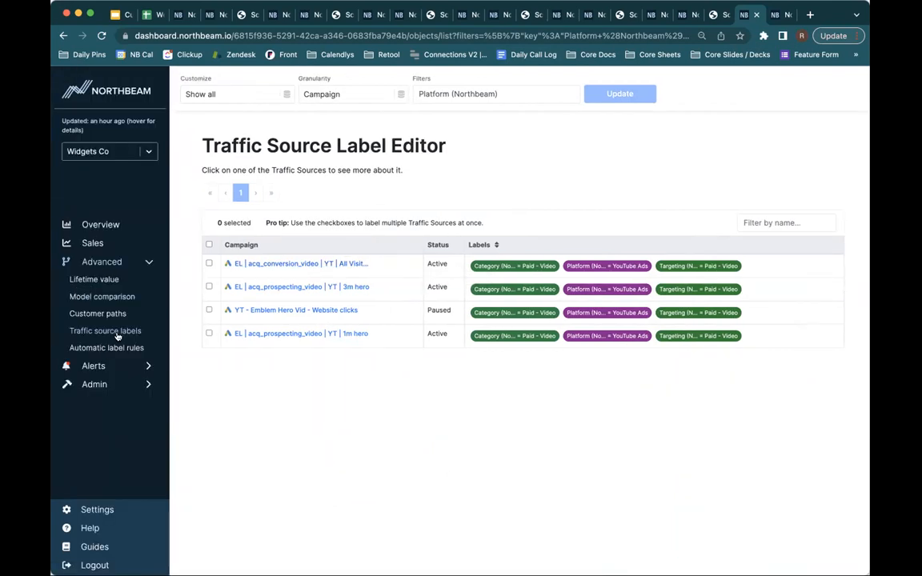
left_click(350, 93)
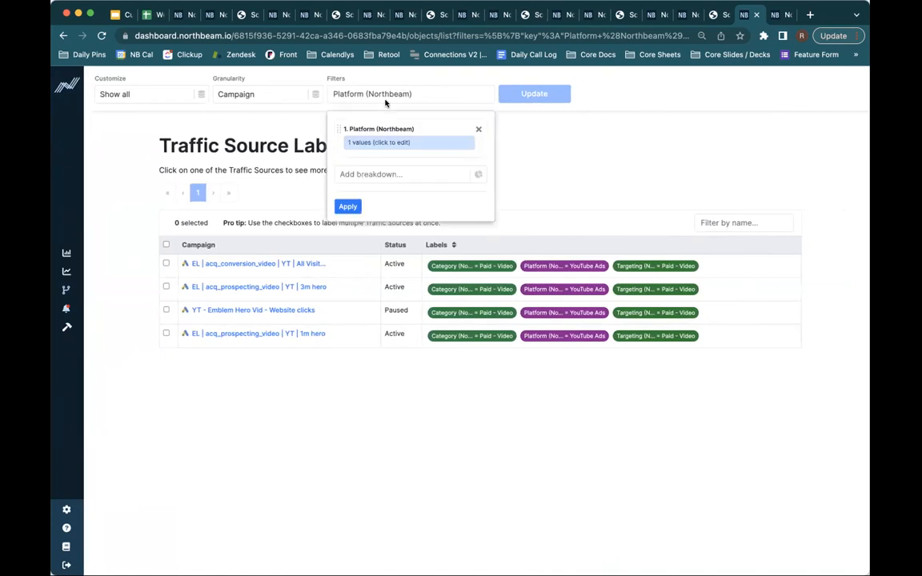
left_click(476, 129)
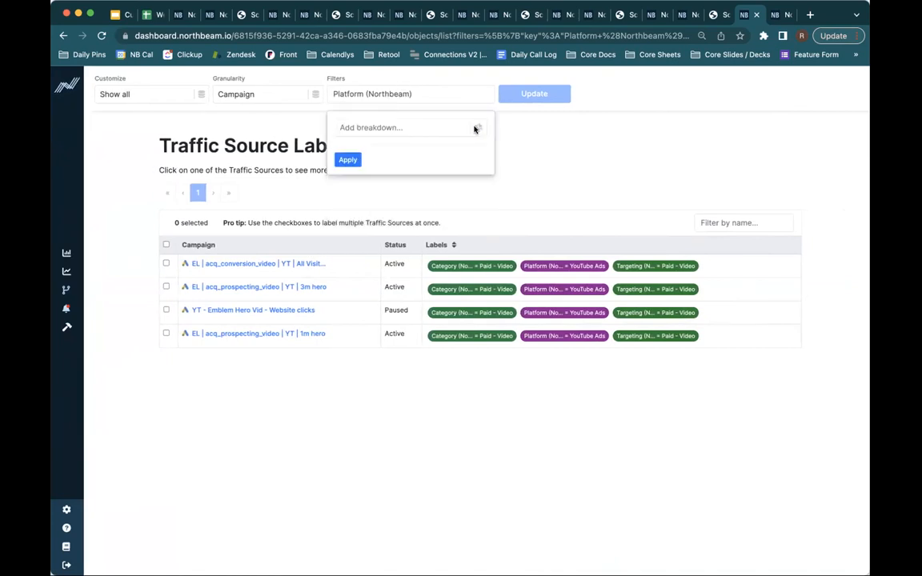
left_click(406, 129)
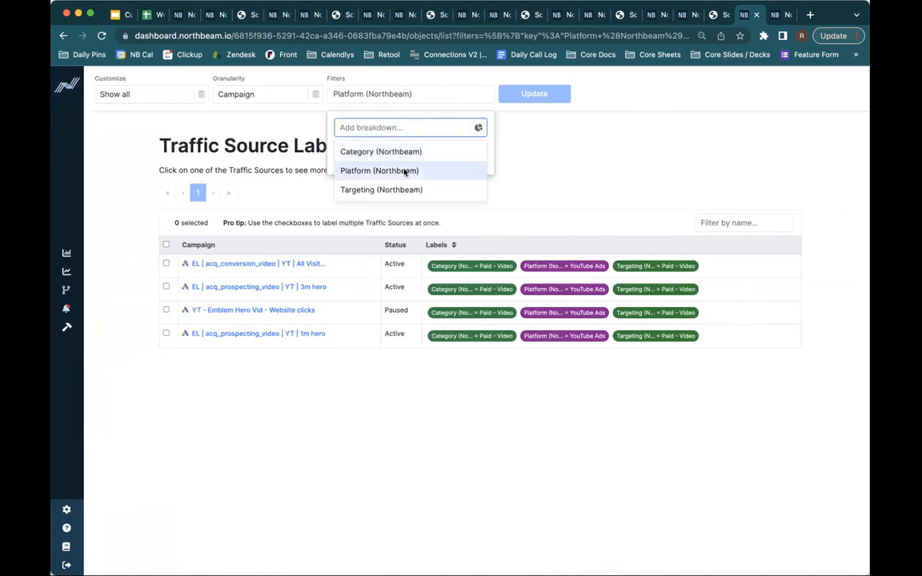
left_click(536, 195)
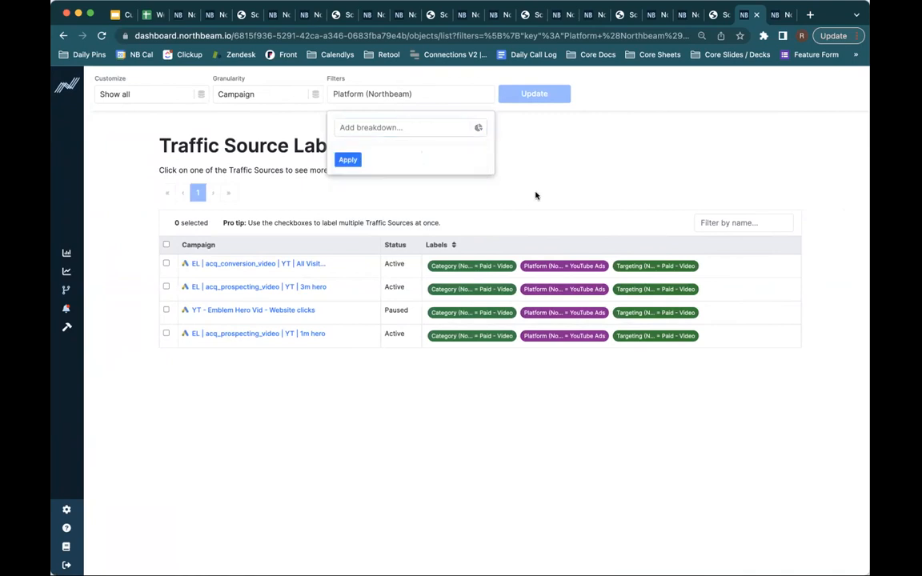
Select all the listed YouTube campaigns and fill in a bulk label with key Platform (Northbeam) and value Google Ads
left_click(165, 245)
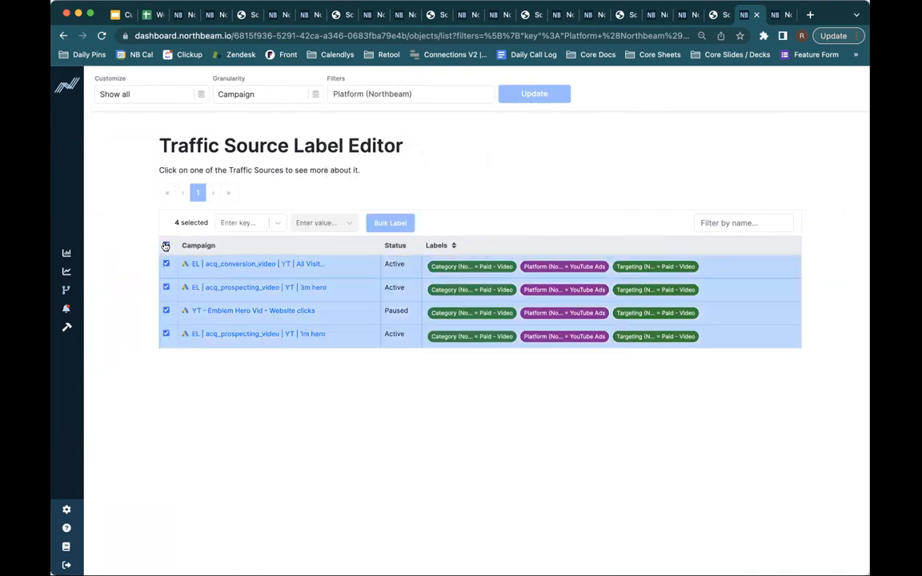
left_click(263, 224)
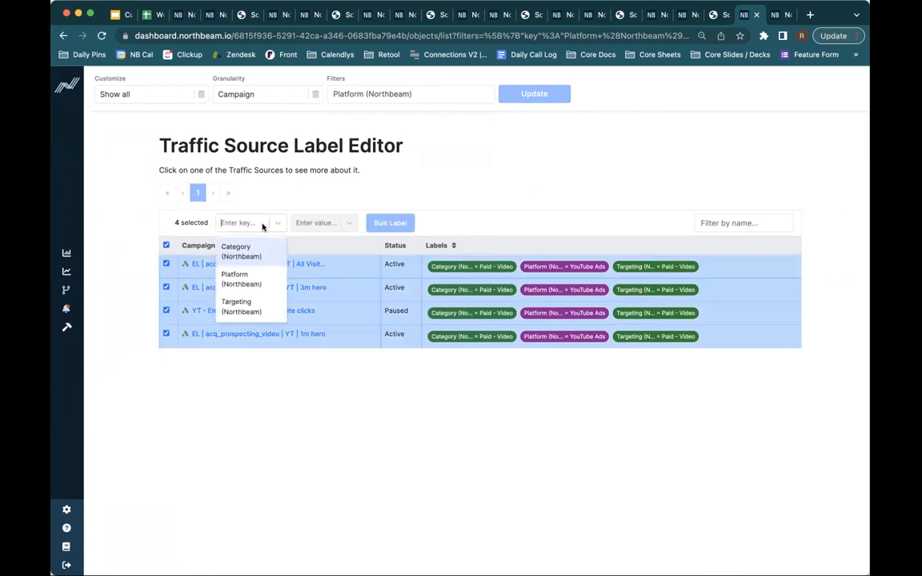
left_click(249, 276)
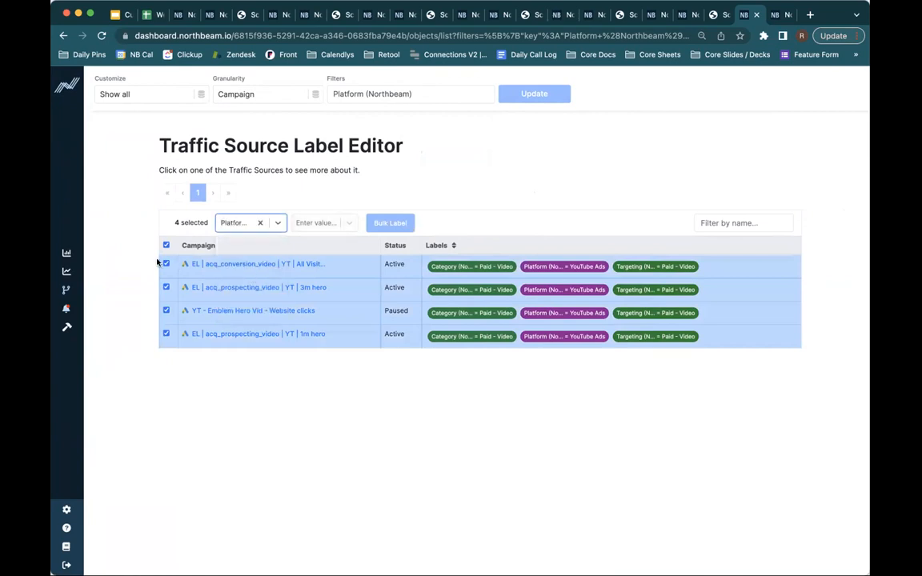
left_click(317, 223)
scroll(329, 332, "down", 5)
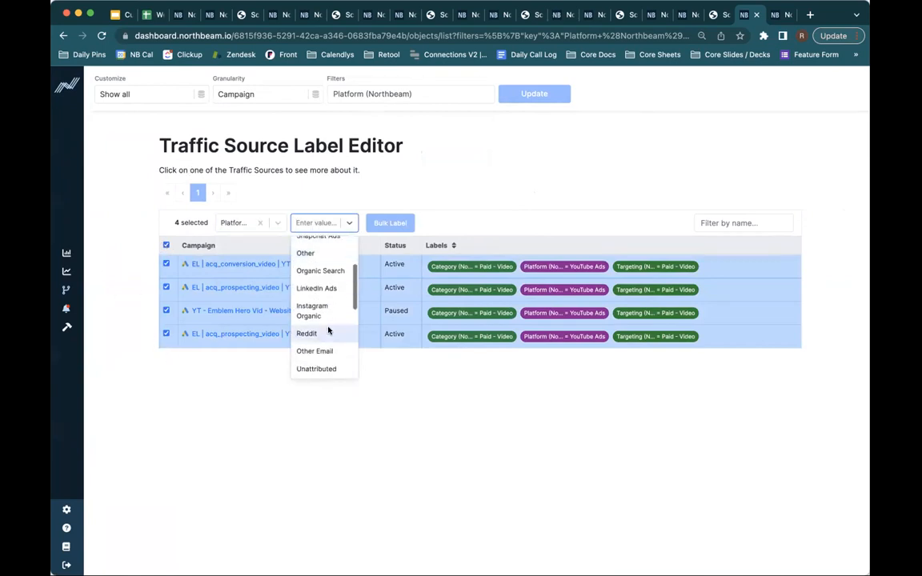
scroll(326, 360, "down", 4)
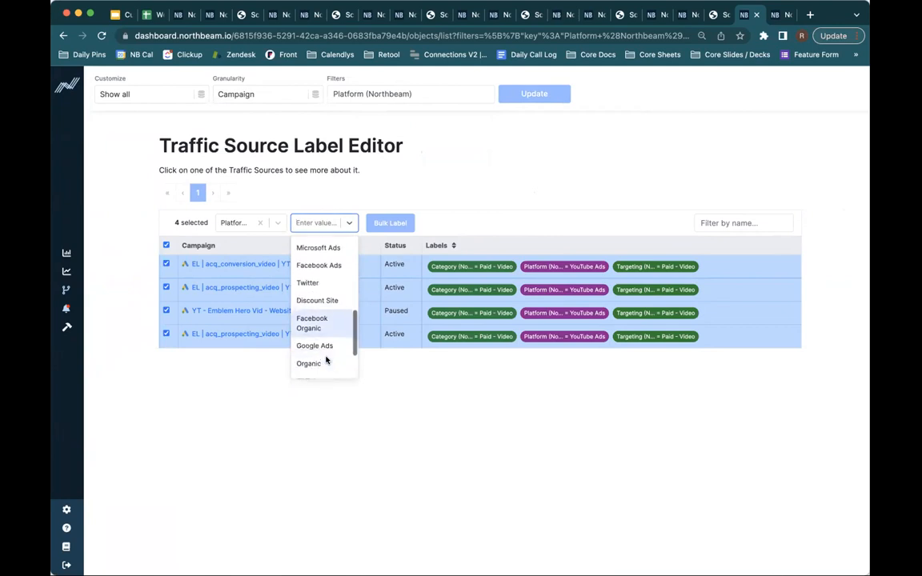
left_click(330, 319)
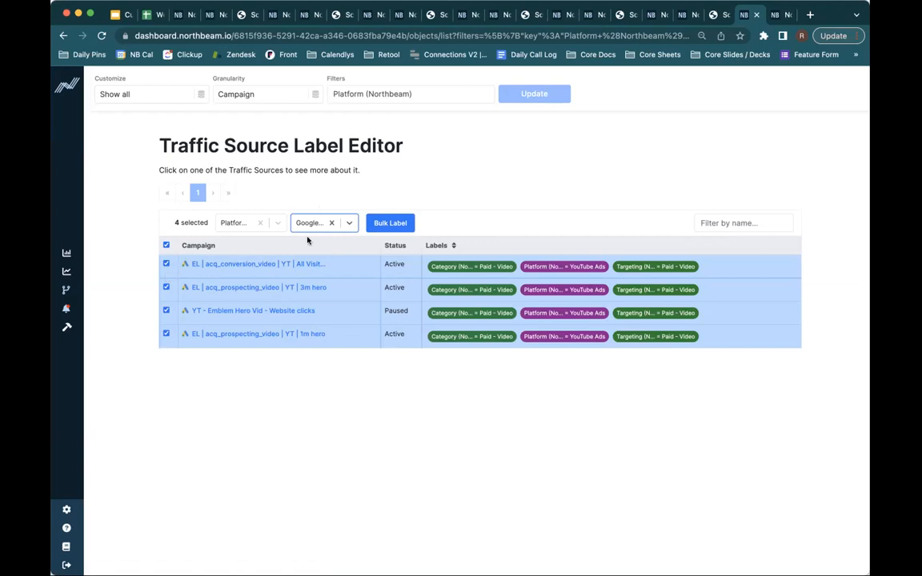
Examine the Facebook Ads campaigns within the TOFU group of the Sales report
left_click(177, 14)
scroll(96, 360, "up", 2)
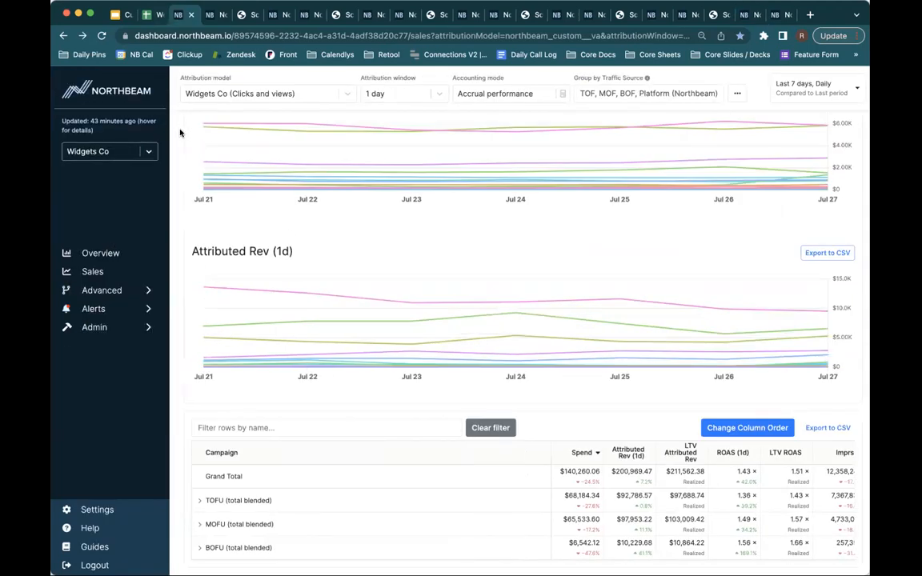
left_click(116, 531)
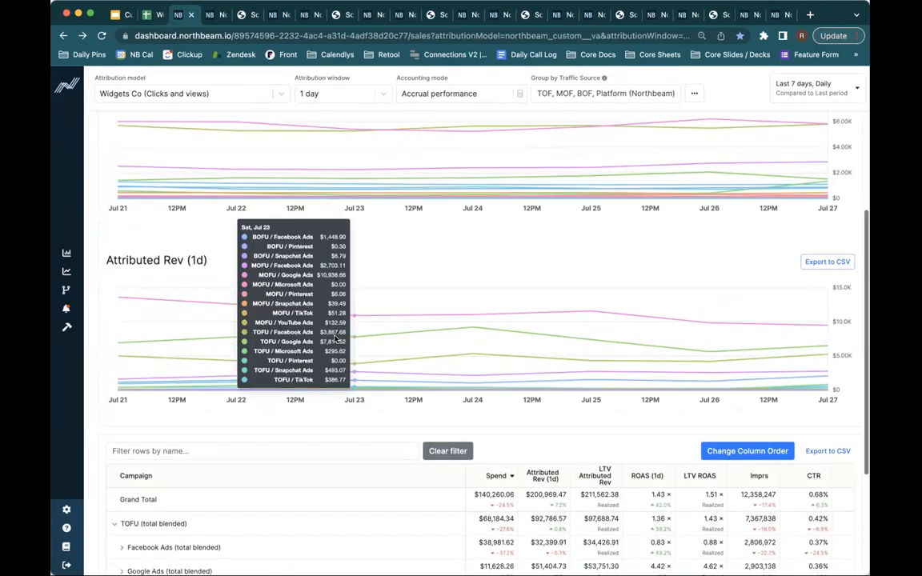
scroll(116, 368, "down", 5)
left_click(121, 361)
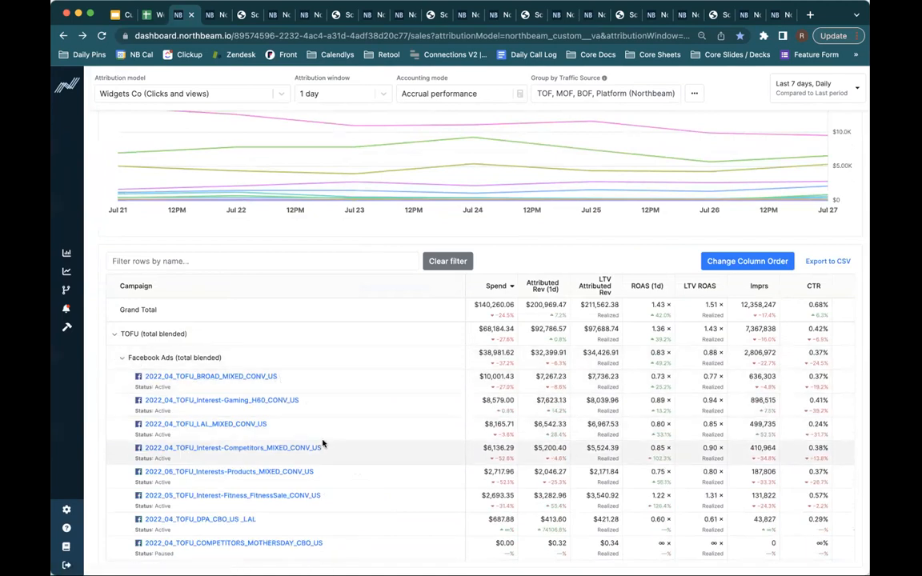
scroll(324, 442, "down", 3)
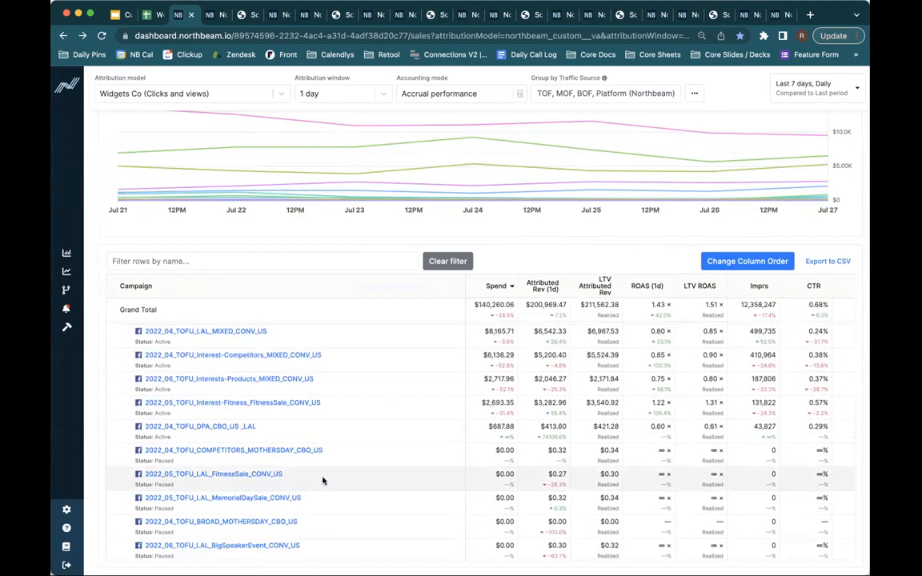
scroll(323, 481, "up", 4)
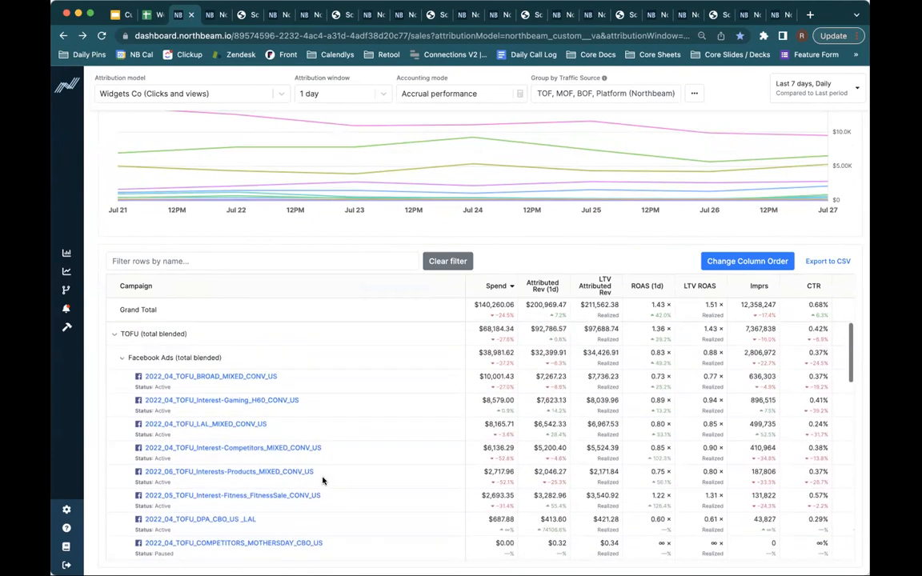
Switch to the Custom Labeling deck in Google Slides, present its Q&A slide and leave the slideshow
left_click(743, 17)
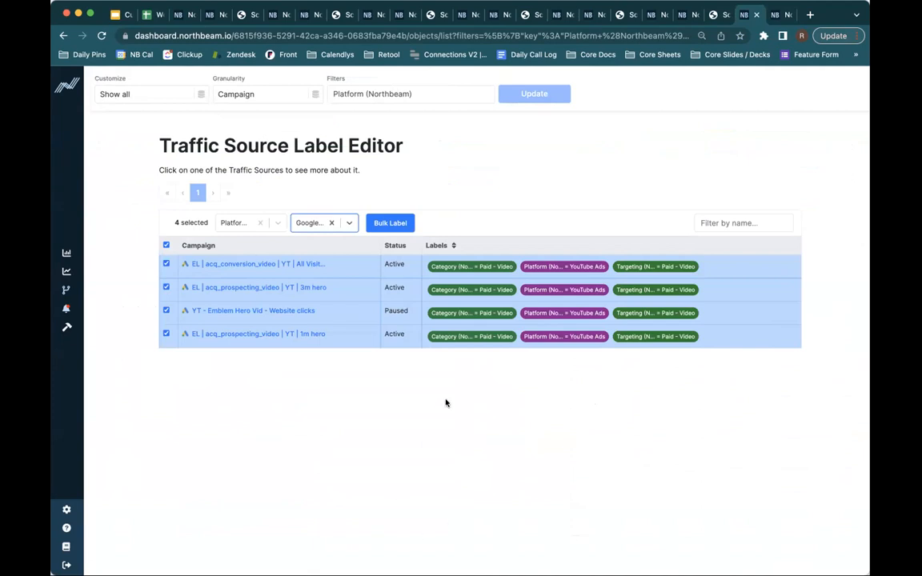
left_click(121, 14)
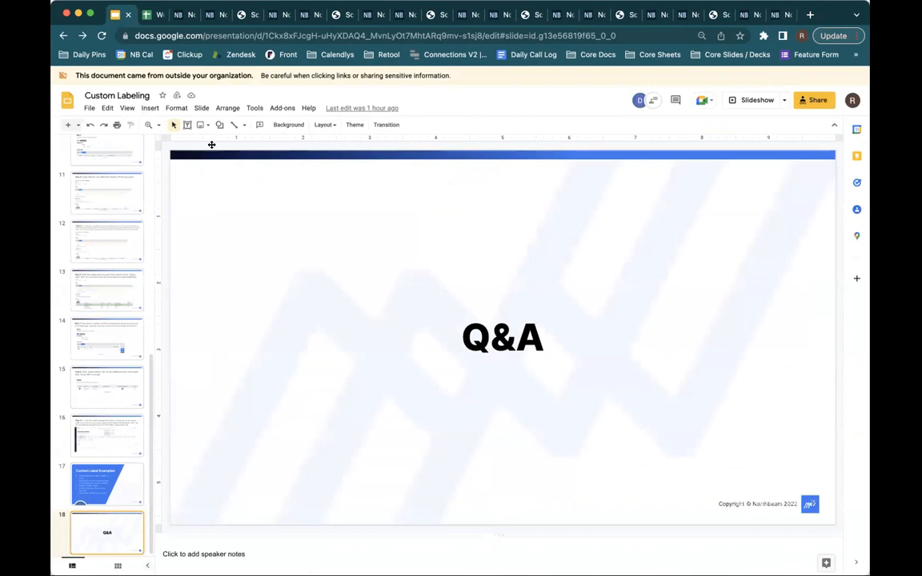
left_click(128, 109)
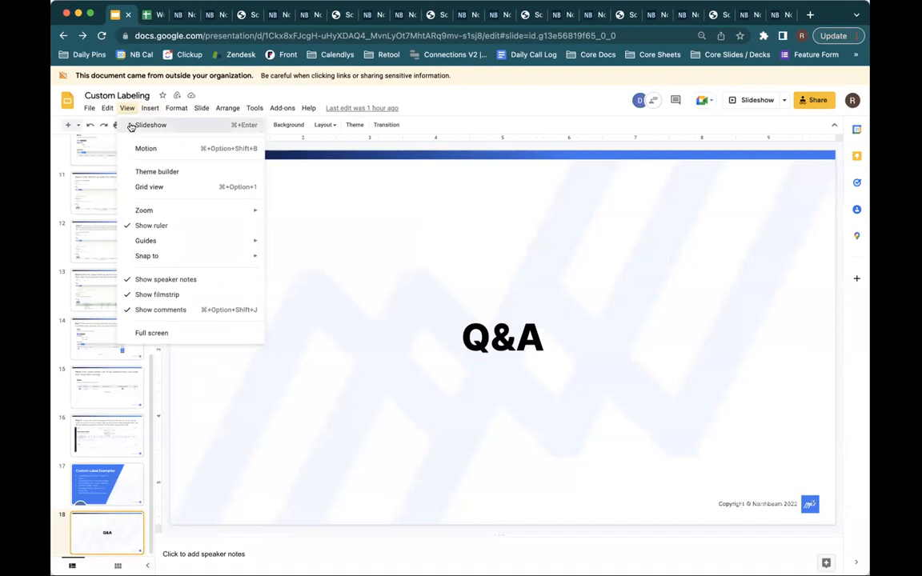
left_click(148, 125)
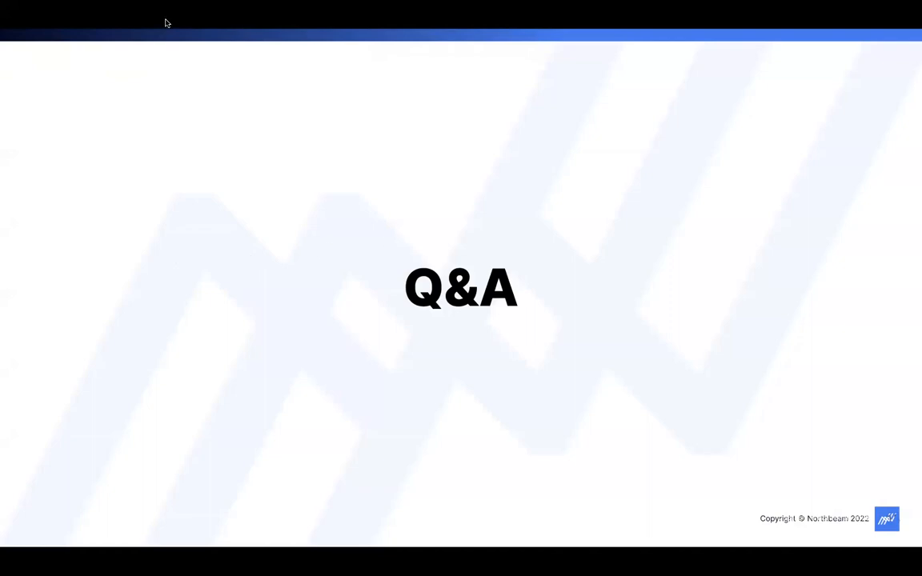
key("Escape")
Go to the Funnel Stages label rules and check the rank in the TOF rule's properties
left_click(209, 15)
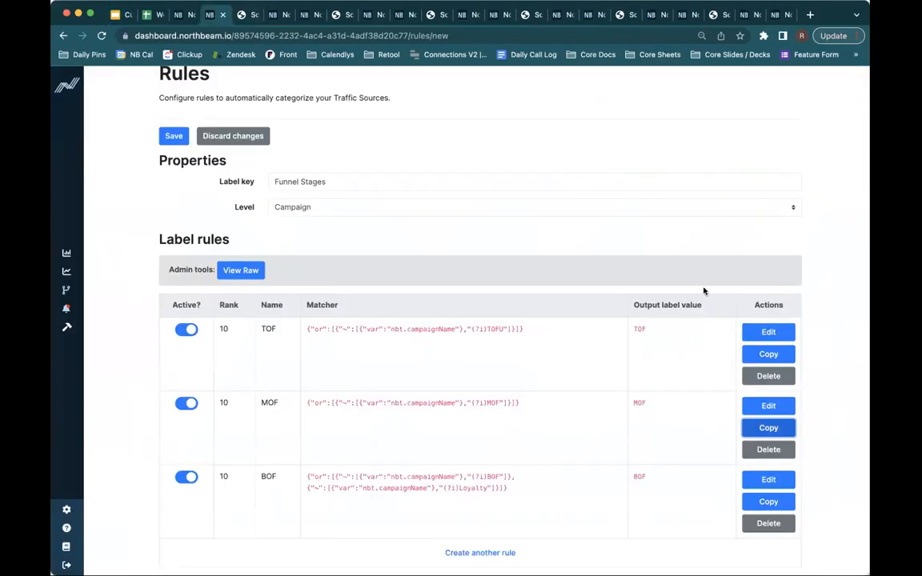
left_click(770, 331)
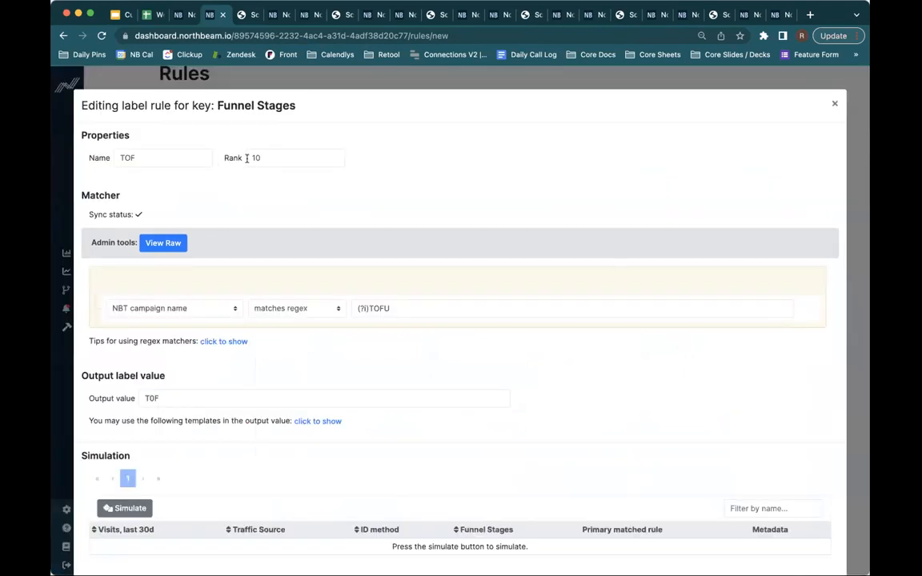
left_click_drag(261, 157, 234, 155)
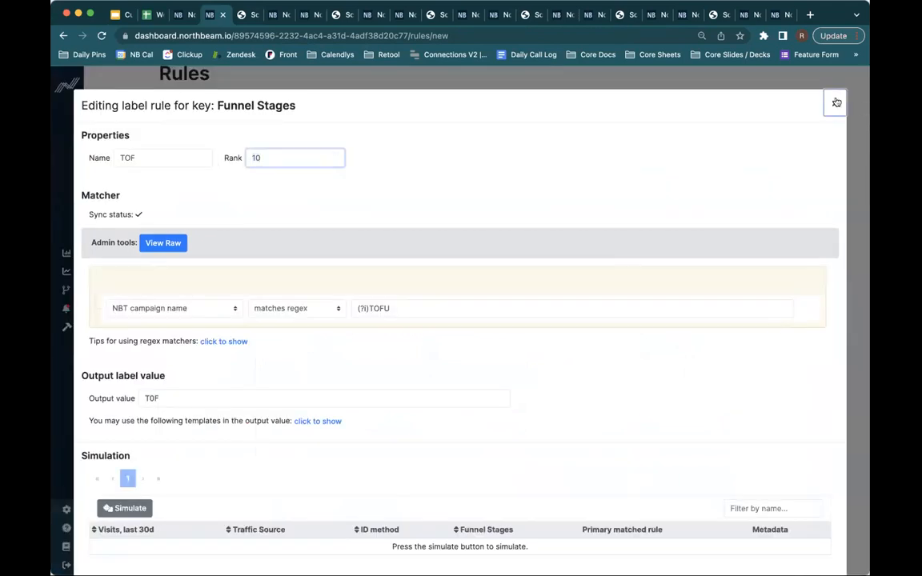
left_click(835, 103)
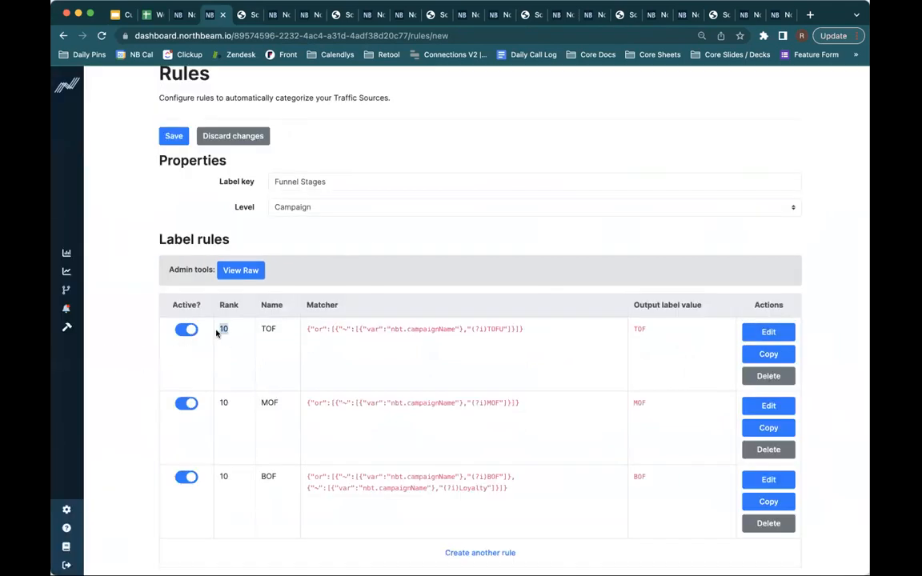
Set the TOF rule's rank to 1 and close the rule editor
left_click(767, 331)
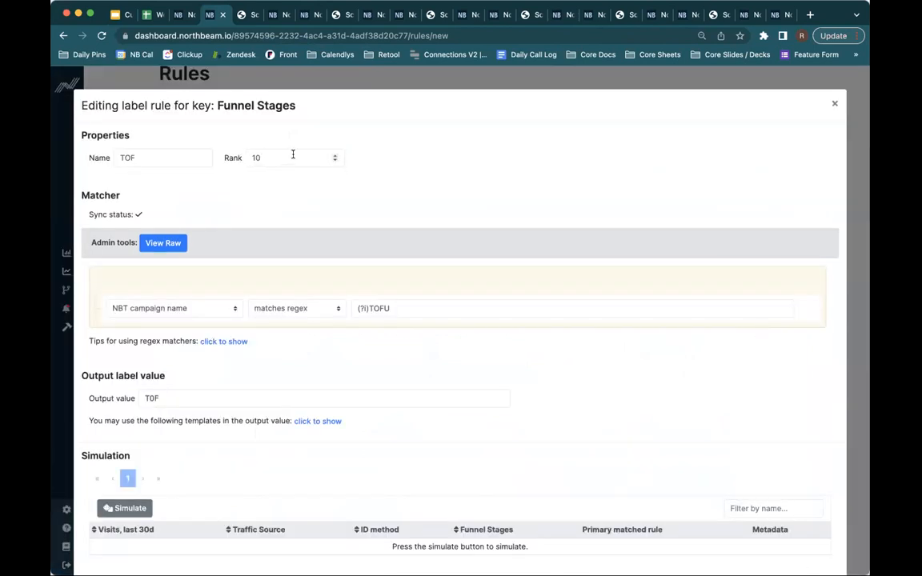
left_click_drag(259, 157, 240, 160)
type("9")
key("BackSpace")
left_click(834, 103)
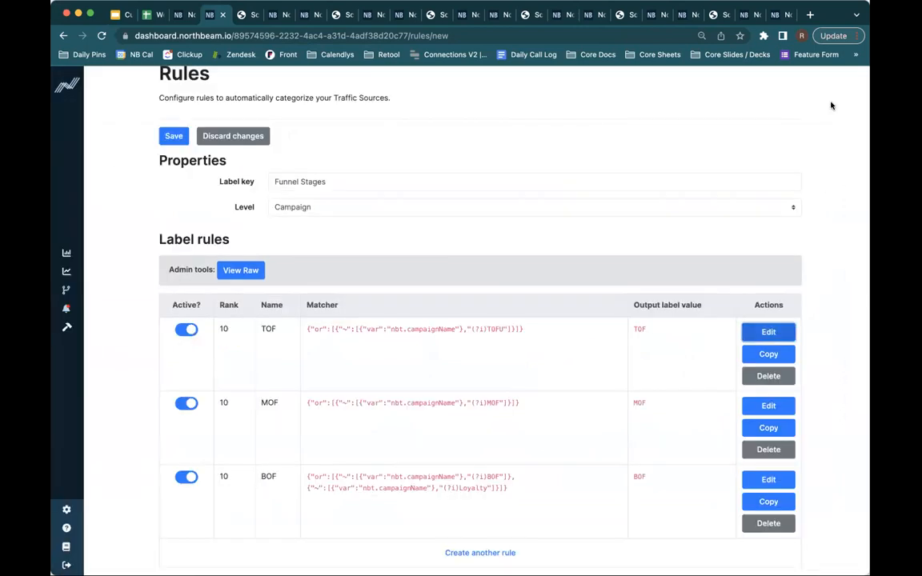
Review the TOF rule's campaign name regex and rank
left_click(754, 330)
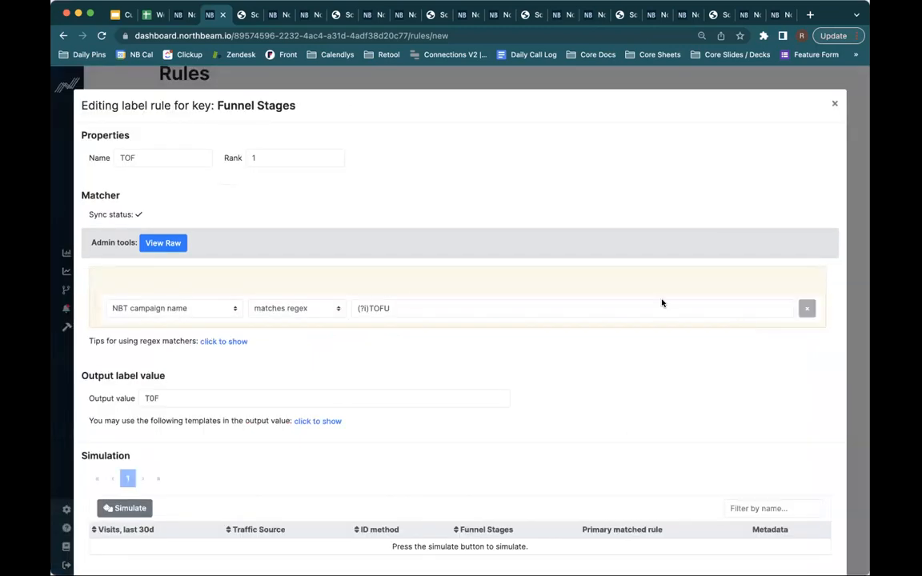
left_click_drag(406, 304, 357, 300)
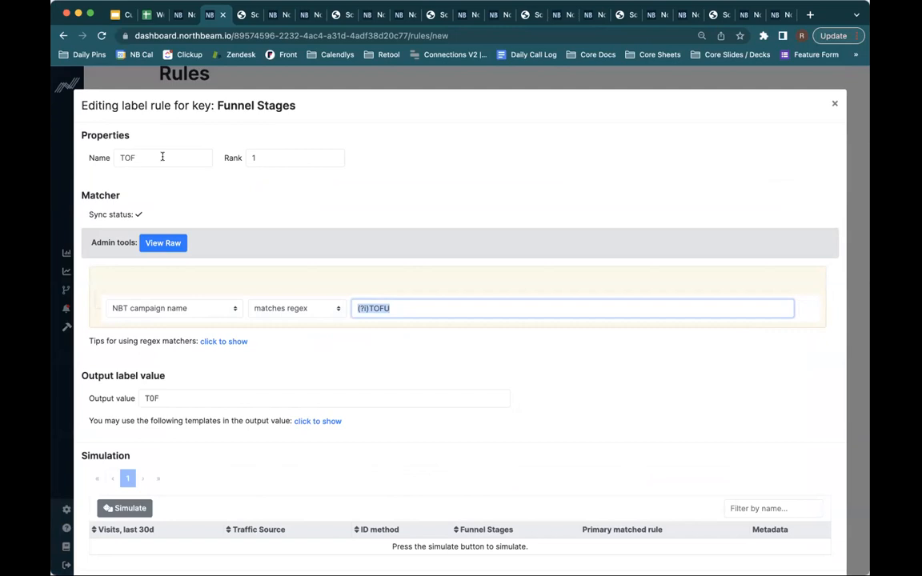
left_click(262, 157)
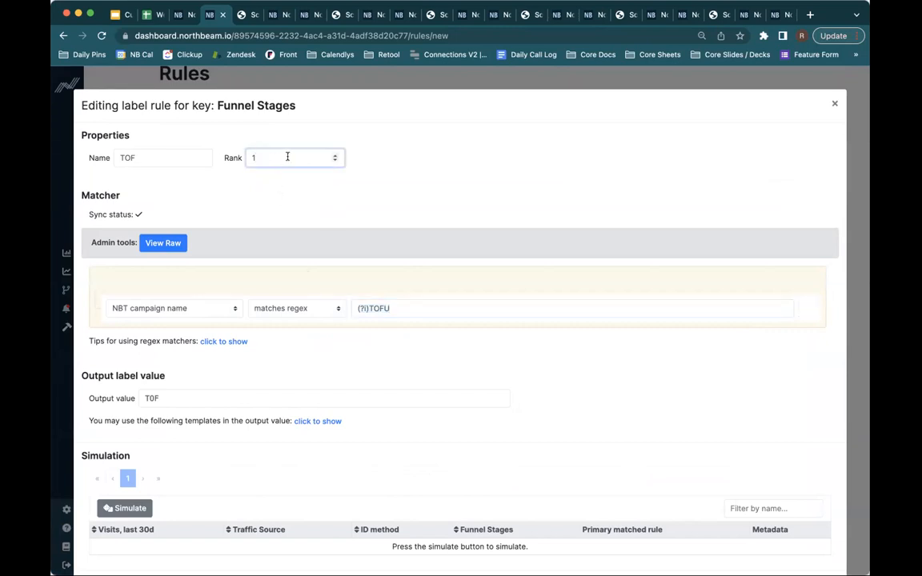
left_click(834, 104)
Try changing the MOF rule's campaign name regex to (?i)TOF,MOf,BOF
left_click(768, 406)
left_click(400, 308)
key("BackSpace")
key("BackSpace")
key("BackSpace")
type("TOF")
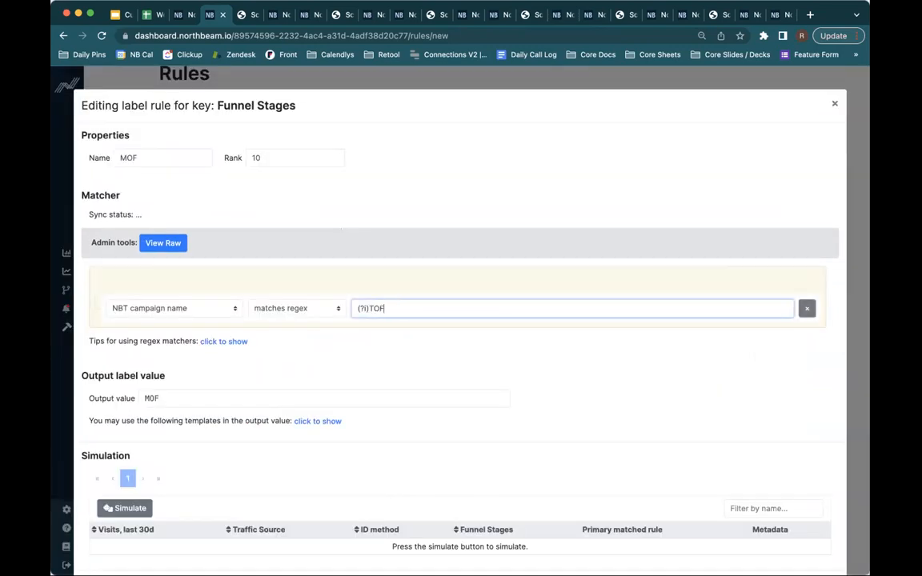
type(",MOf,BOF")
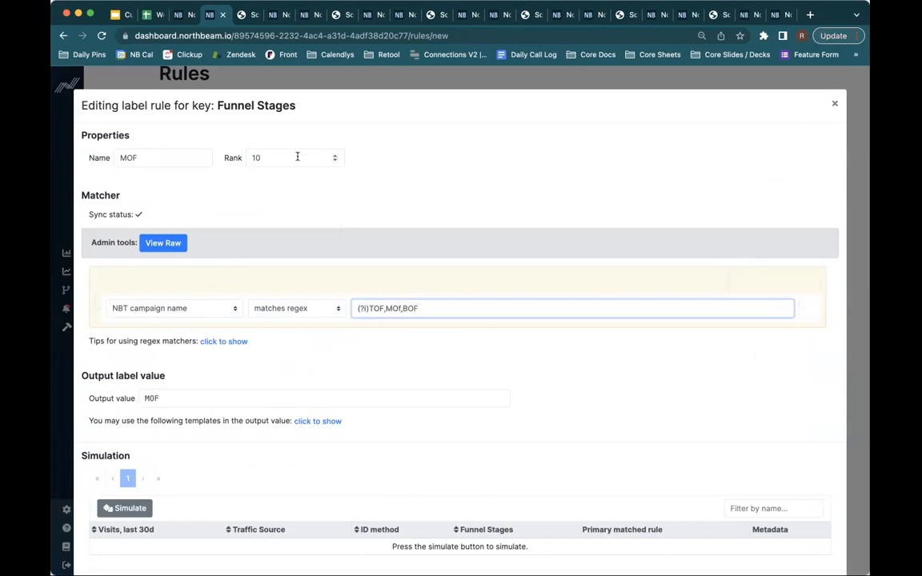
Try replacing the MOF rule's output label value with Full Funnel
double_click(206, 396)
type("Funnel ")
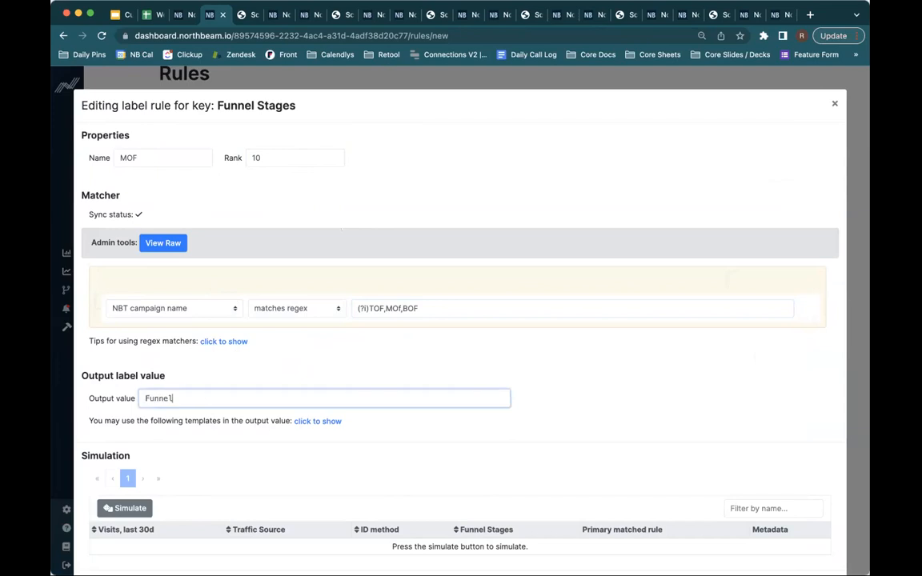
type("S")
key("BackSpace")
key("BackSpace")
key("BackSpace")
key("BackSpace")
key("BackSpace")
key("BackSpace")
key("BackSpace")
key("BackSpace")
type("Full Funnel")
Try a rank of 1 for the MOF rule, going over its regex, and close the rule editor
left_click_drag(422, 310, 373, 307)
left_click(386, 309)
double_click(264, 158)
type("1")
left_click(458, 394)
left_click(835, 104)
Show the regex matcher tips in the TOF rule and highlight the (?i) prefix for case insensitive matching
double_click(224, 329)
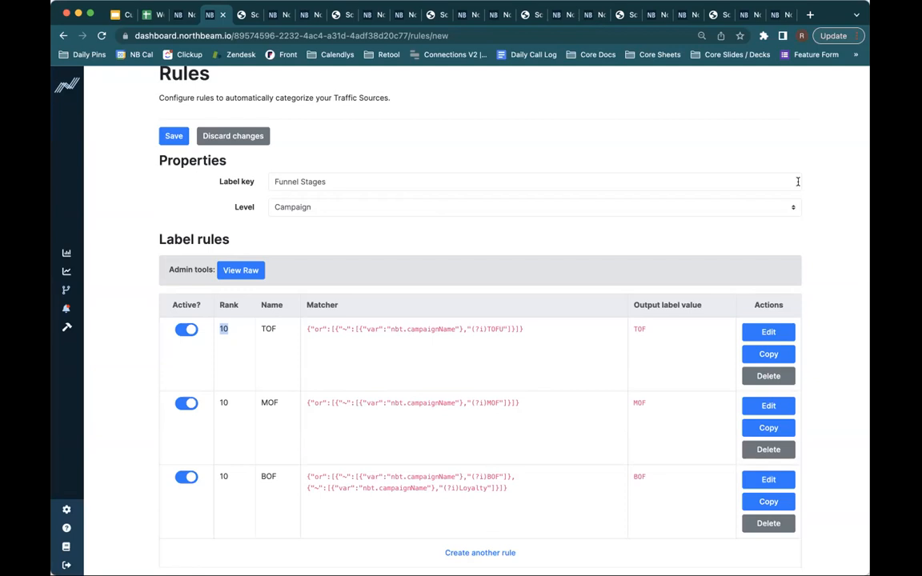
left_click(750, 333)
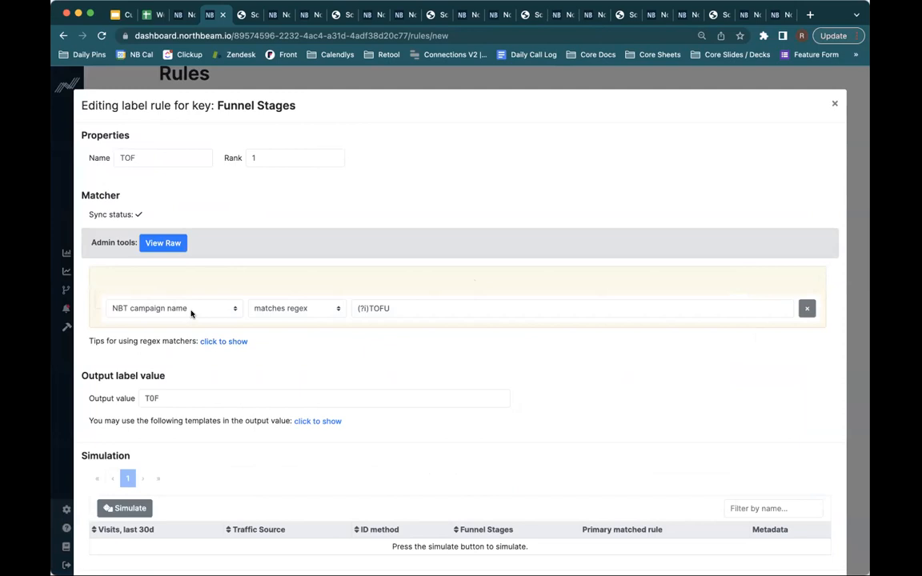
left_click(234, 343)
left_click_drag(235, 453, 219, 452)
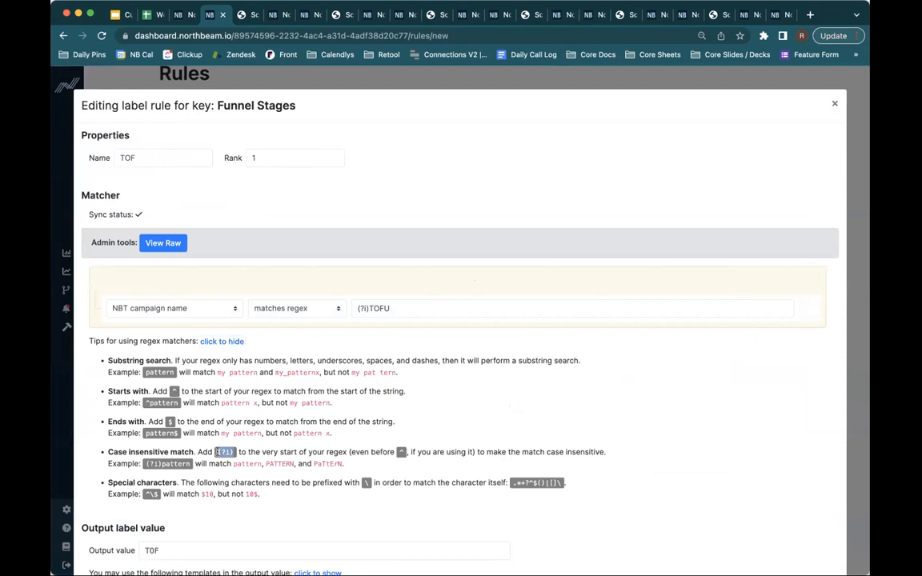
Close the TOF rule editor and start a new label key from the Rules list
left_click(169, 448)
left_click(834, 103)
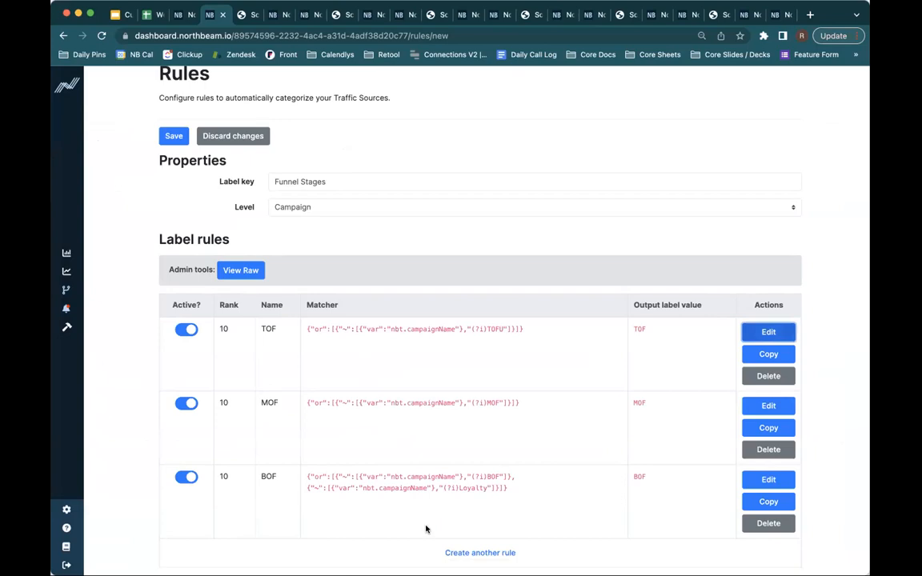
mouse_move(87, 323)
left_click(120, 350)
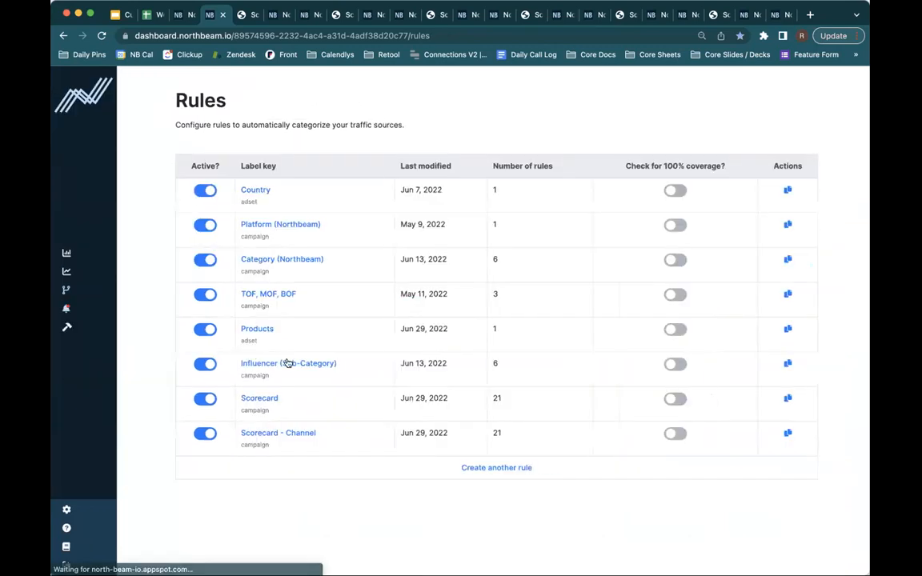
left_click(455, 467)
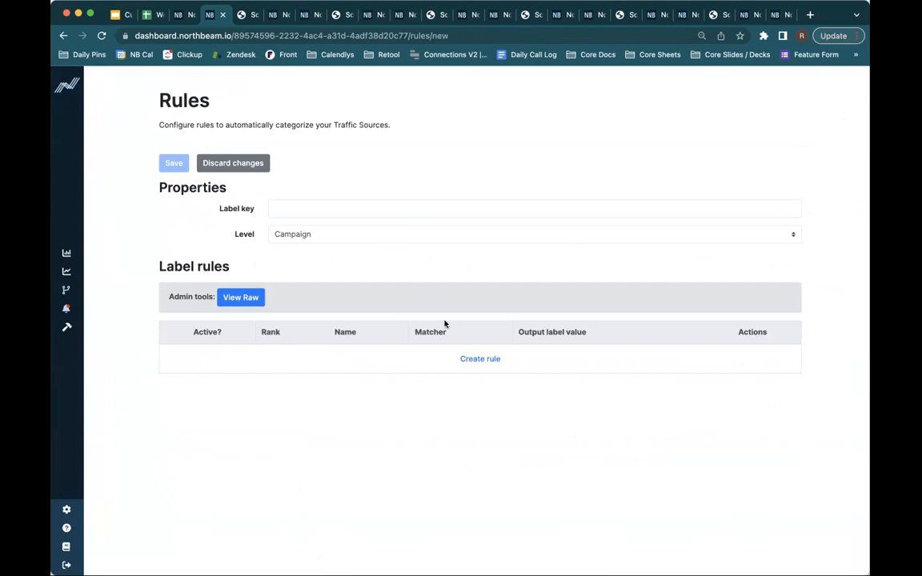
Name the label key test and start creating its first label rule
left_click(385, 208)
type("test")
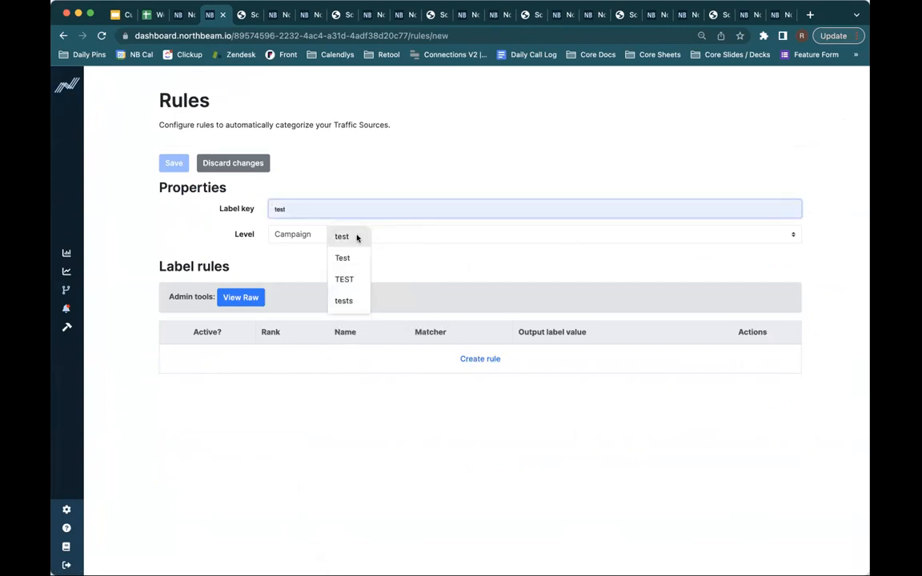
left_click(341, 237)
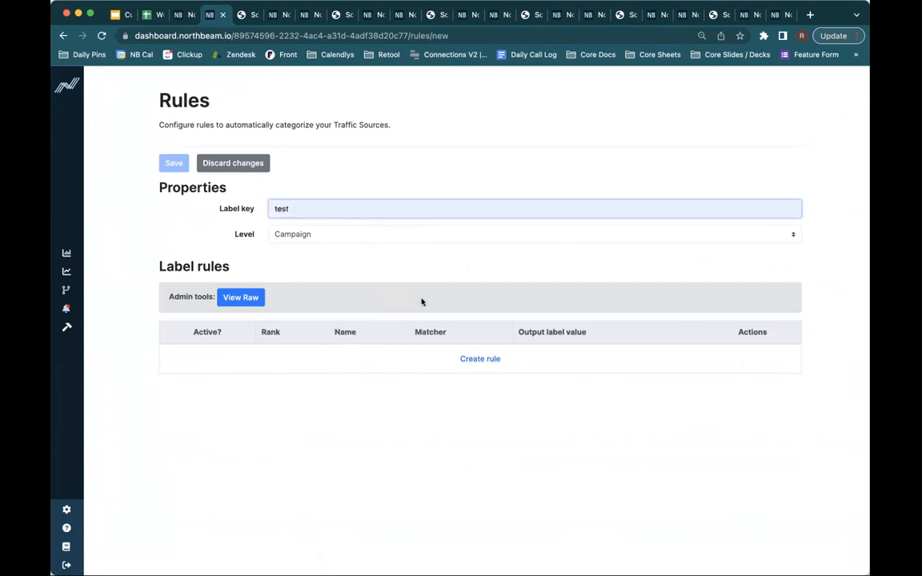
left_click(479, 360)
Add a nested group containing two blank conditions to the rule's matcher
mouse_move(725, 274)
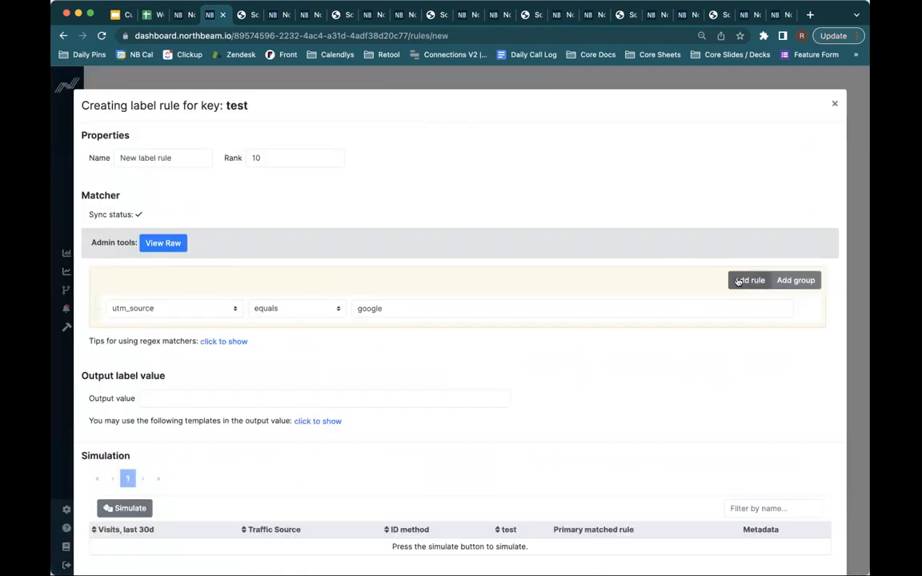
left_click(794, 279)
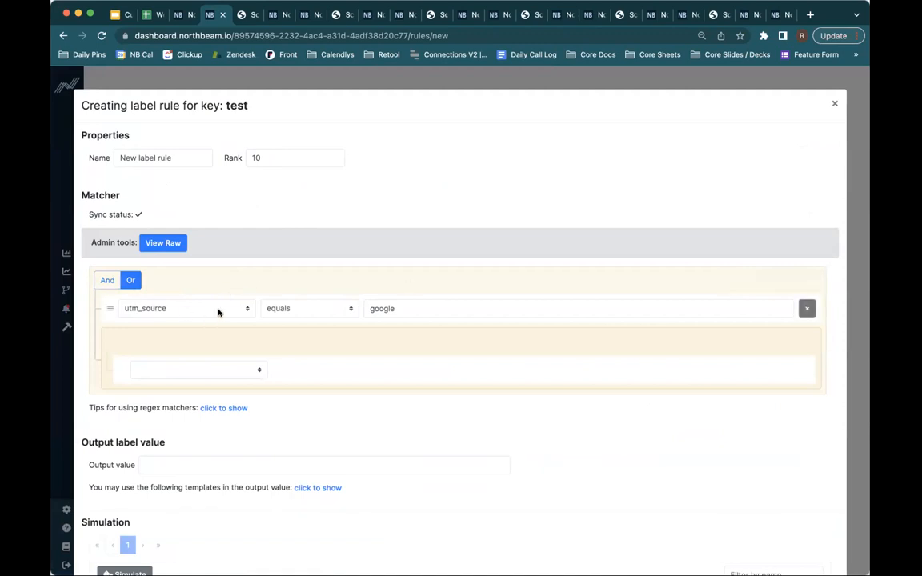
left_click(733, 343)
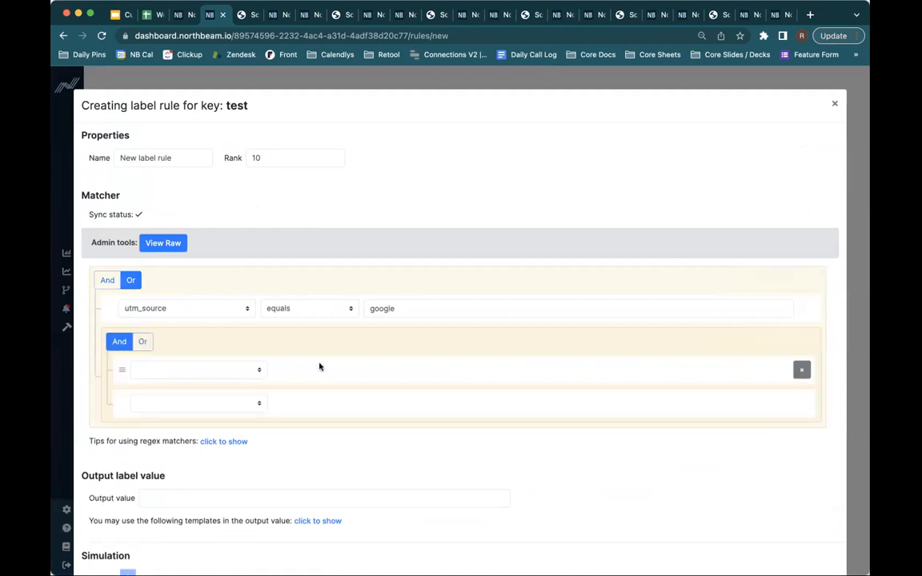
Switch the outer condition's field to NBT platform and combine it with the nested group using And
left_click(186, 371)
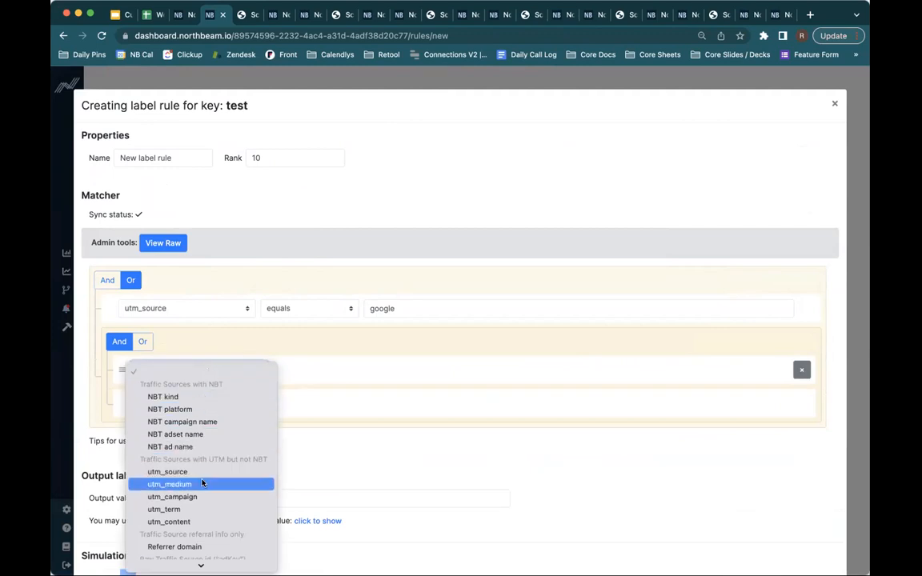
left_click(205, 311)
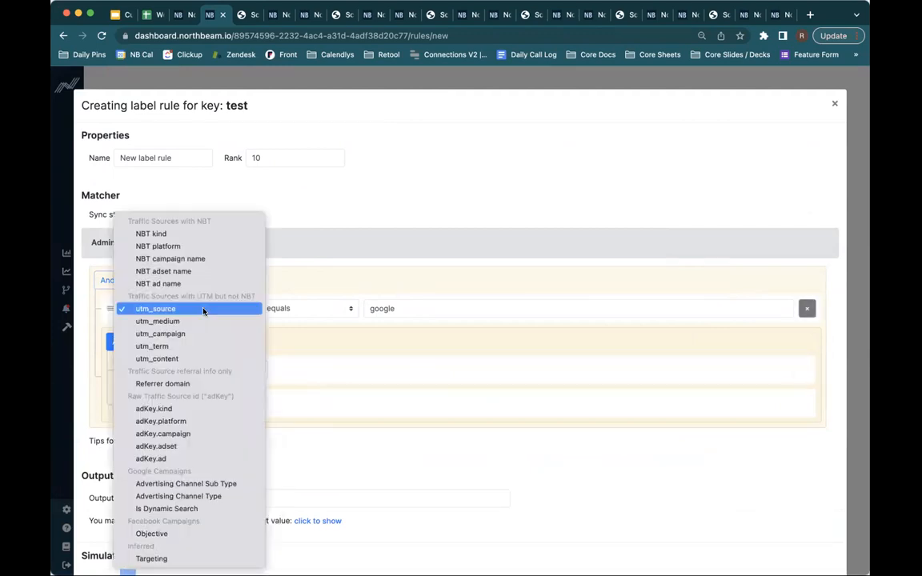
left_click(219, 248)
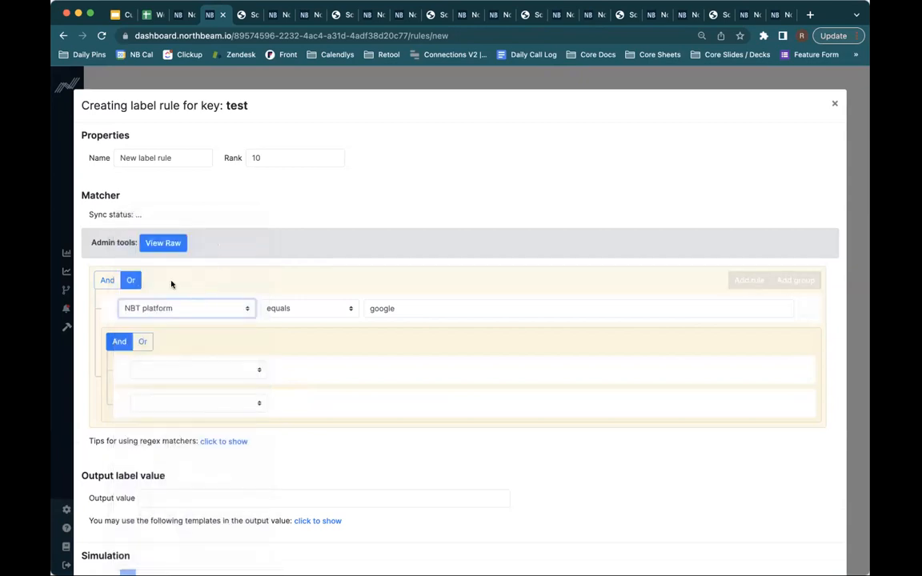
left_click(105, 280)
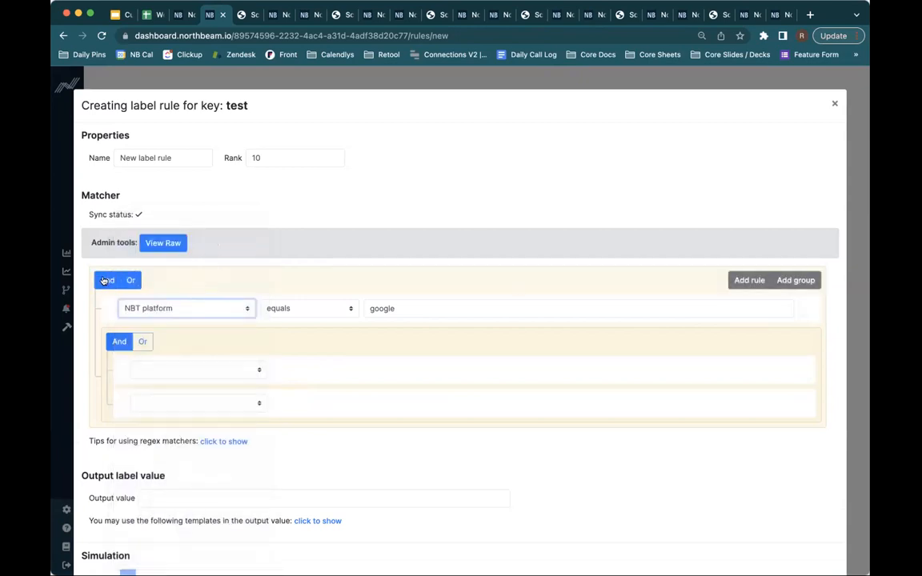
Set both conditions in the nested group to check the NBT campaign name
left_click(188, 369)
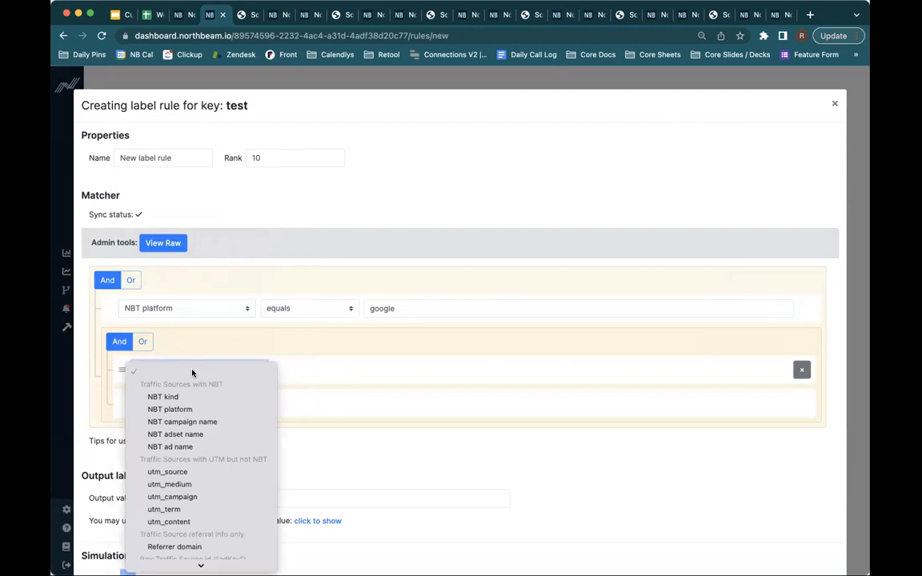
left_click(199, 420)
left_click(229, 403)
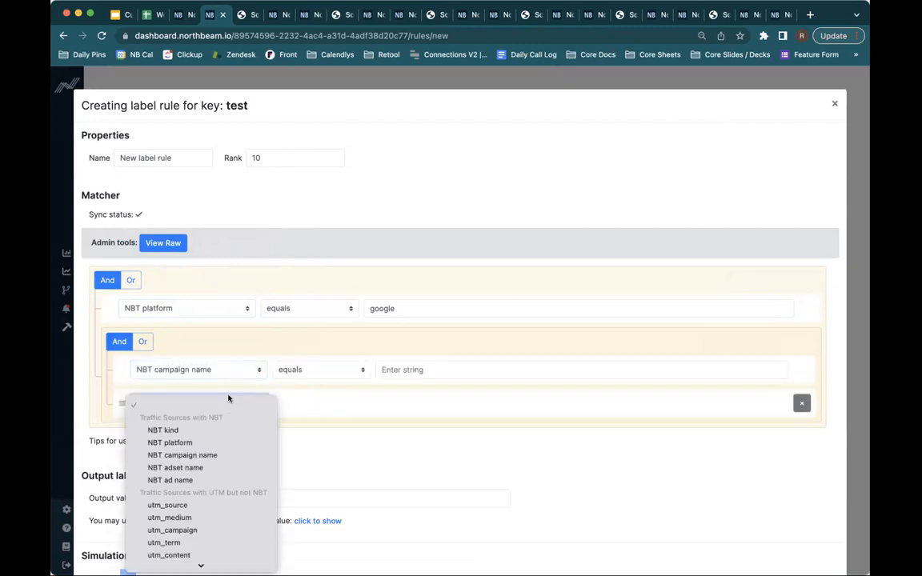
left_click(281, 411)
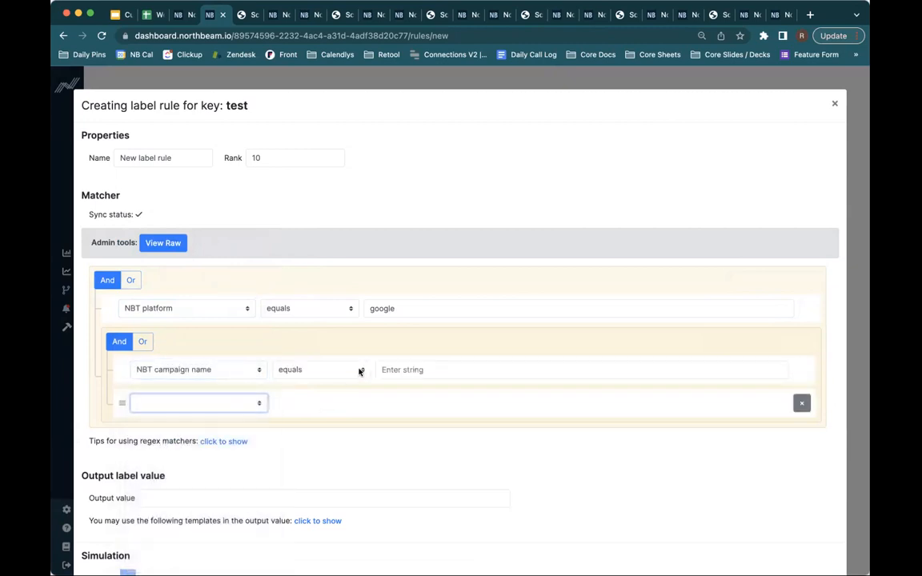
left_click(227, 401)
left_click(212, 455)
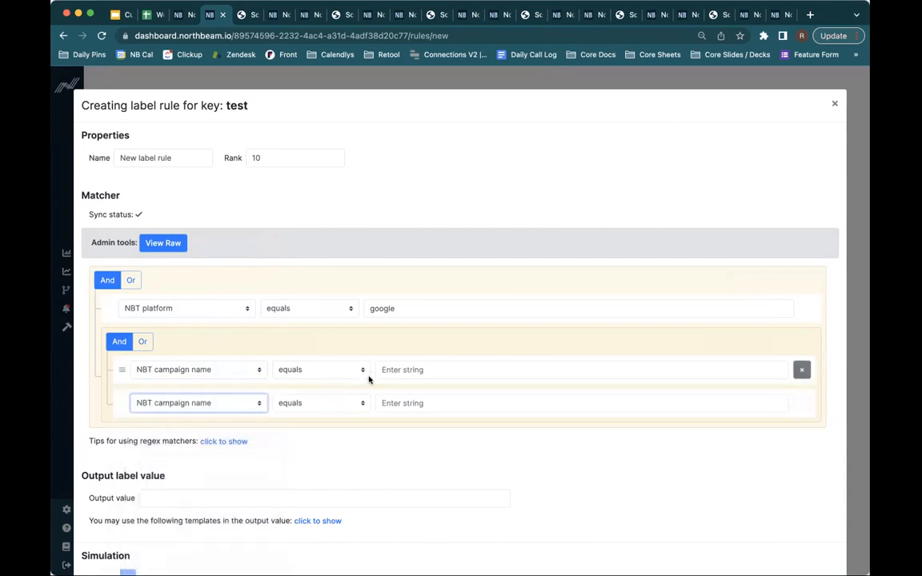
Make the nested campaign name conditions match the regexes Video and mp4
left_click(340, 370)
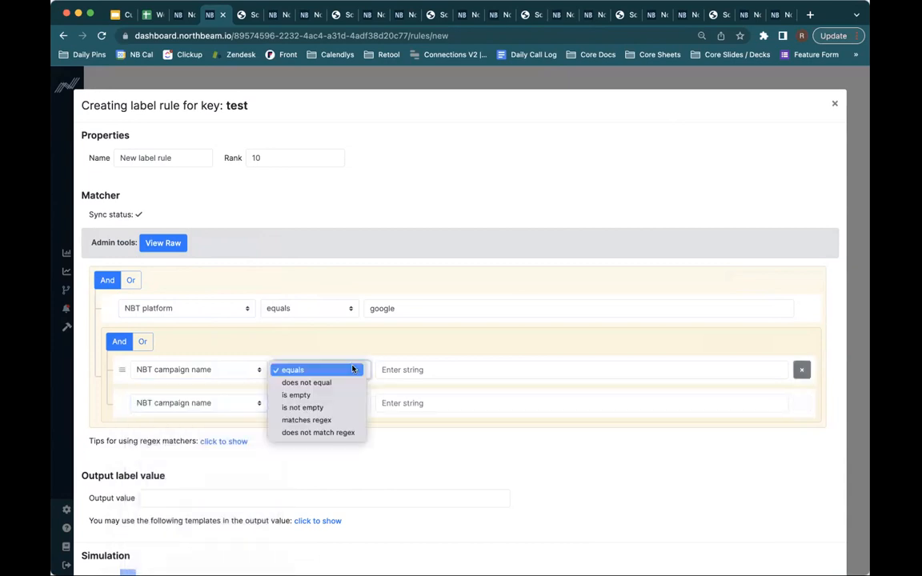
left_click(342, 418)
left_click(390, 371)
type("Video")
left_click(411, 404)
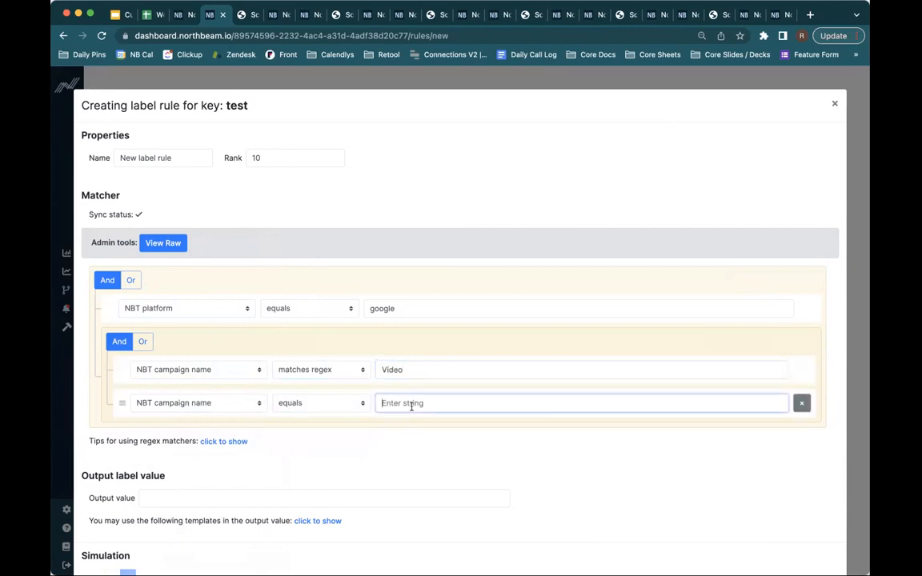
type("mp4")
left_click(320, 402)
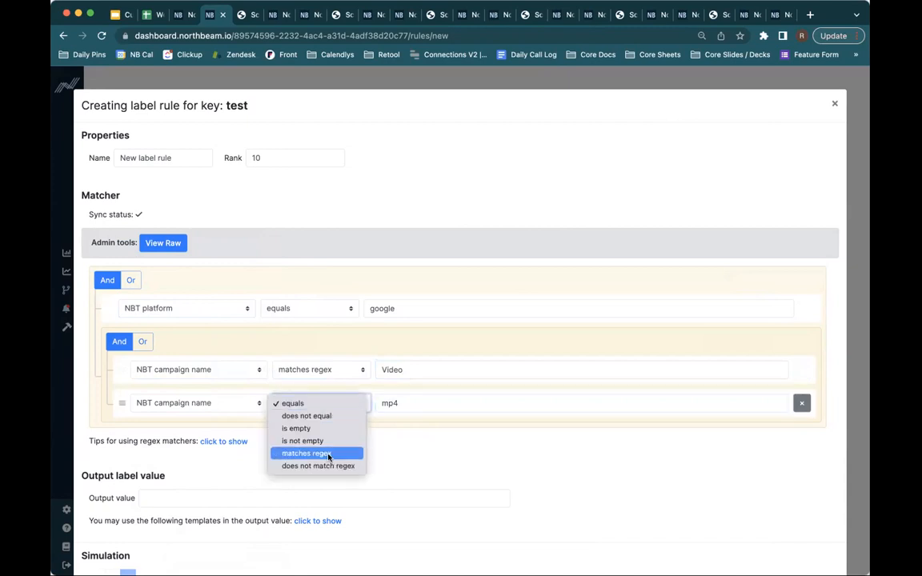
left_click(325, 453)
Copy the (?i) prefix from the regex tips and add it before both Video and mp4
left_click(222, 442)
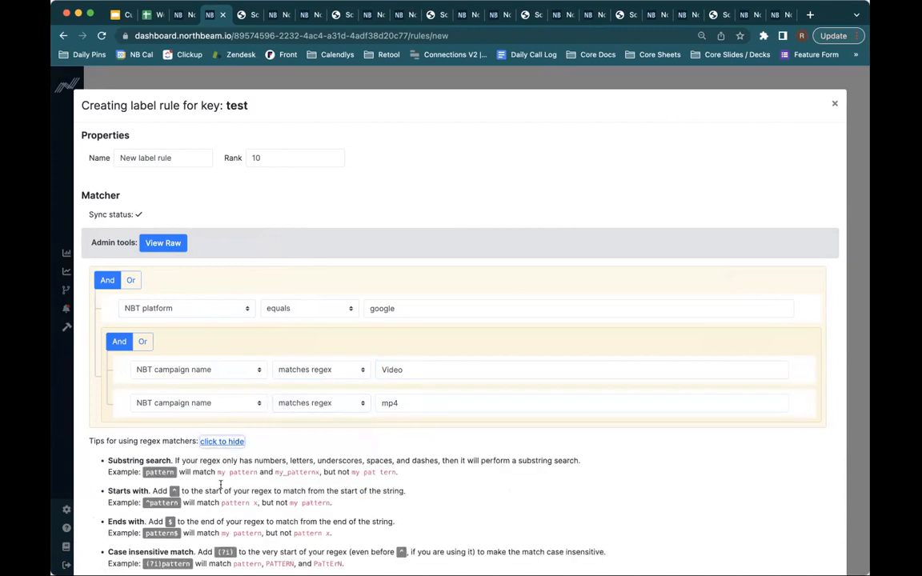
left_click_drag(234, 552, 218, 552)
key("ctrl+c")
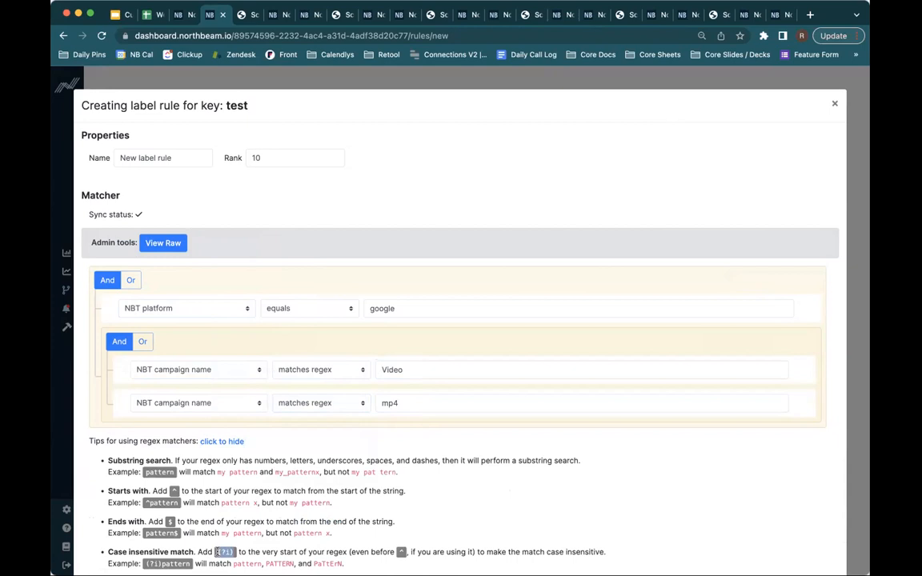
left_click(377, 370)
key("ctrl+v")
left_click(381, 404)
key("ctrl+v")
Change the NBT platform condition to match the regex tiktok
double_click(374, 308)
type("tiktok")
left_click(196, 309)
left_click(197, 309)
left_click(311, 308)
left_click(309, 358)
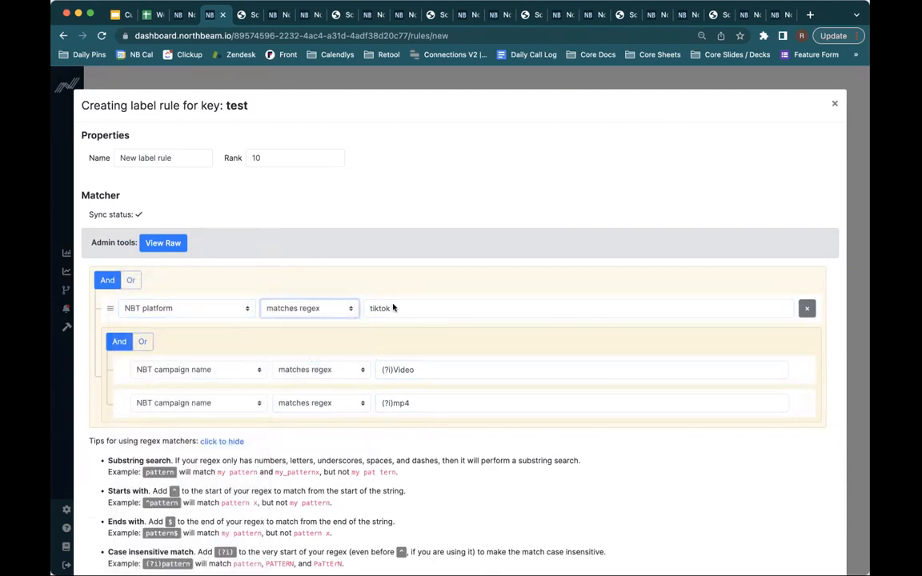
Set the rule's output label value to Test and run the simulation
scroll(432, 325, "down", 5)
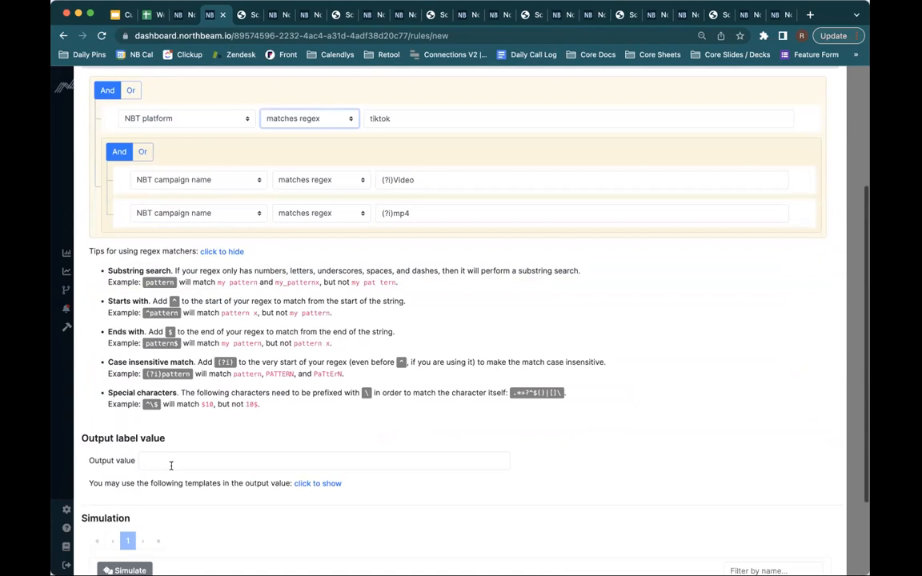
scroll(170, 465, "down", 3)
left_click(183, 346)
type("Test")
left_click(124, 456)
scroll(426, 376, "up", 5)
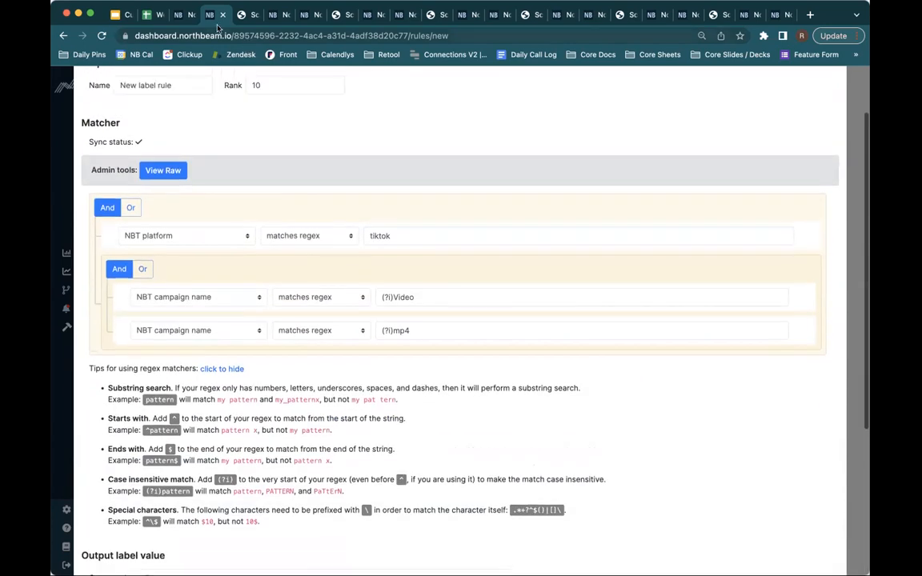
Check the TOFU group in the sales dashboard's campaign table and return to the rule being created
left_click(178, 14)
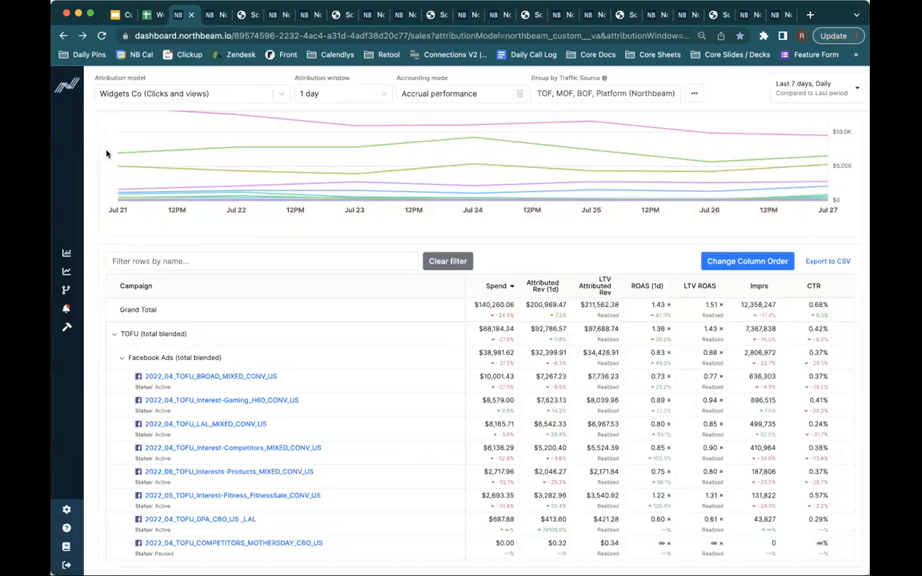
left_click(114, 334)
left_click(217, 16)
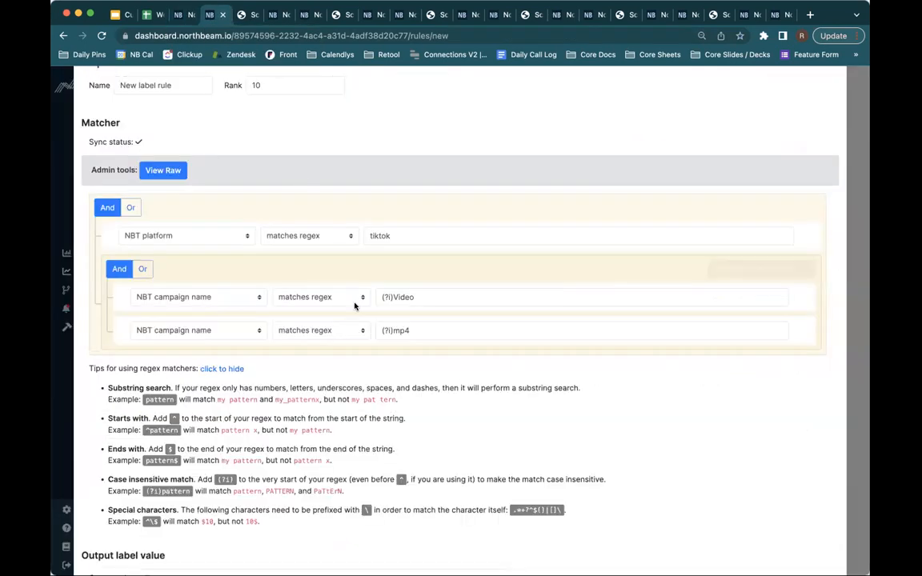
Look through the simulation results for the TikTok campaign's label match
scroll(352, 312, "down", 10)
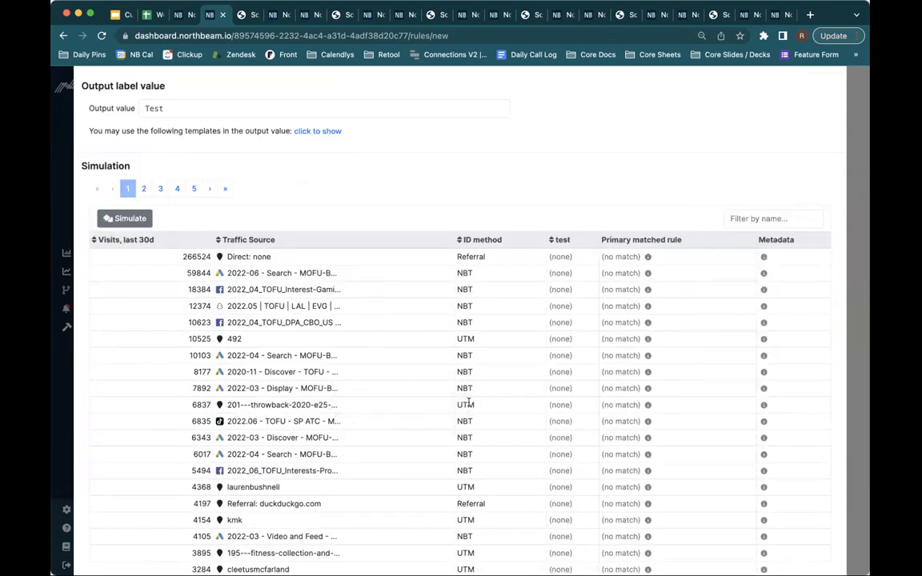
scroll(336, 412, "up", 2)
left_click_drag(340, 484, 226, 484)
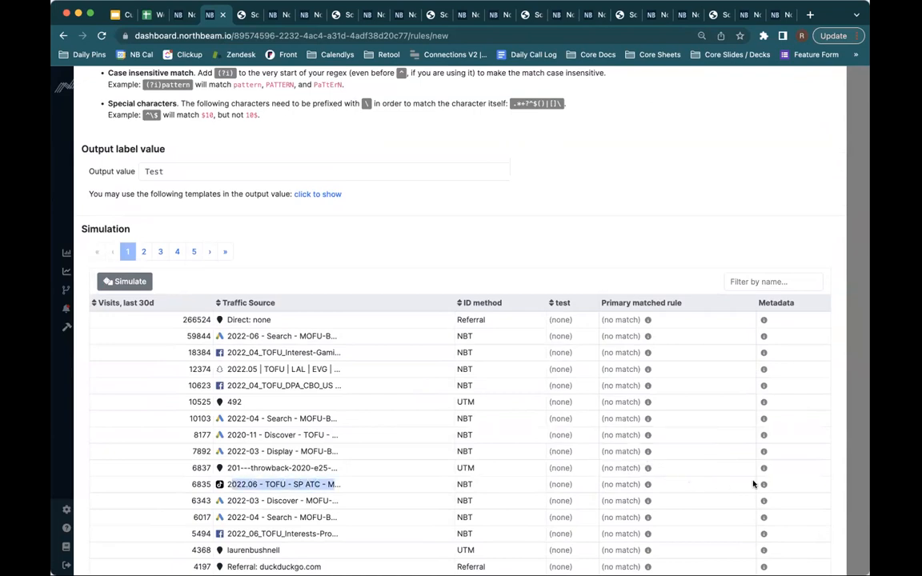
Try replacing the NBT platform regex with tik tok and clear the value
scroll(731, 475, "up", 5)
scroll(320, 184, "up", 3)
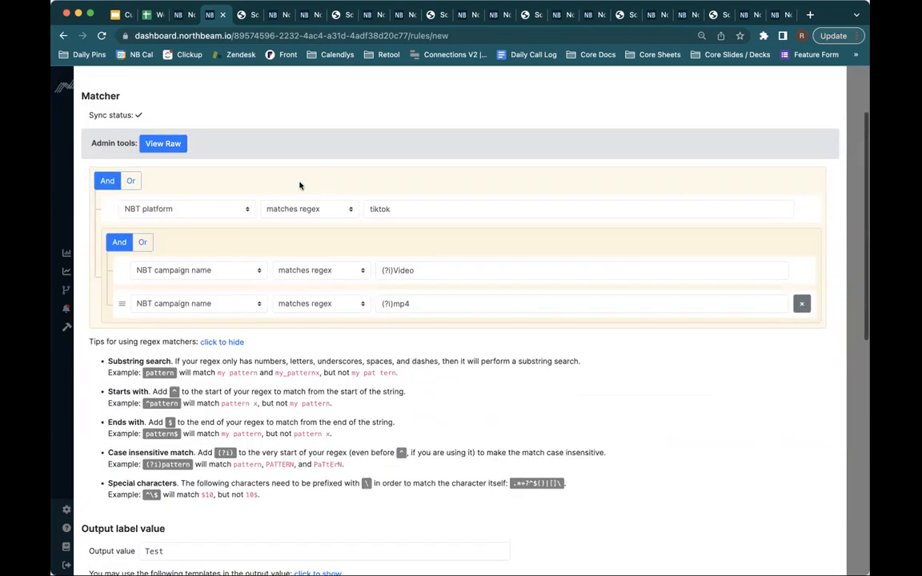
left_click(243, 209)
left_click(376, 208)
left_click(391, 209)
left_click_drag(405, 210, 344, 211)
left_click(349, 209)
left_click(382, 209)
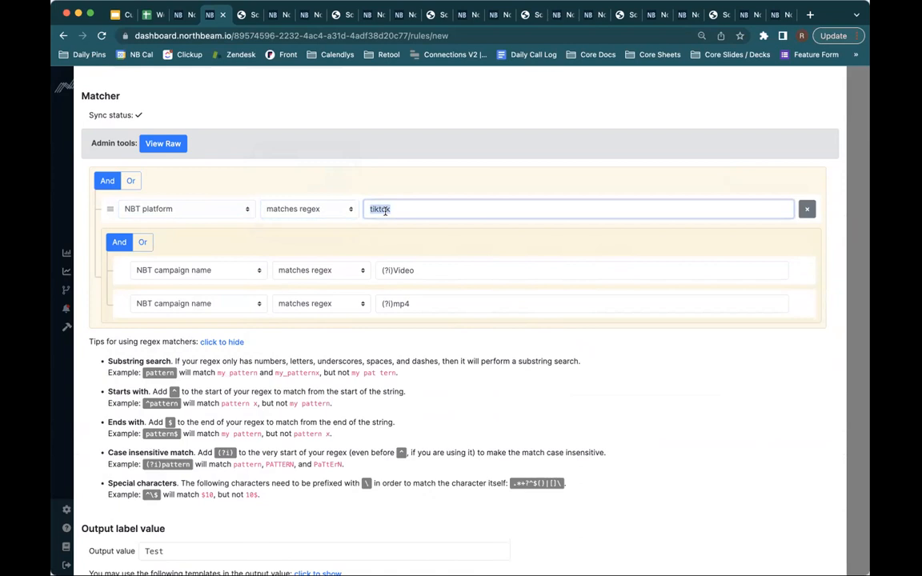
type("tik tok")
key("BackSpace")
key("BackSpace")
key("BackSpace")
key("BackSpace")
key("BackSpace")
key("BackSpace")
key("BackSpace")
Inspect the metadata of the TikTok campaign in the simulation results for its NBT platform value
scroll(593, 340, "down", 5)
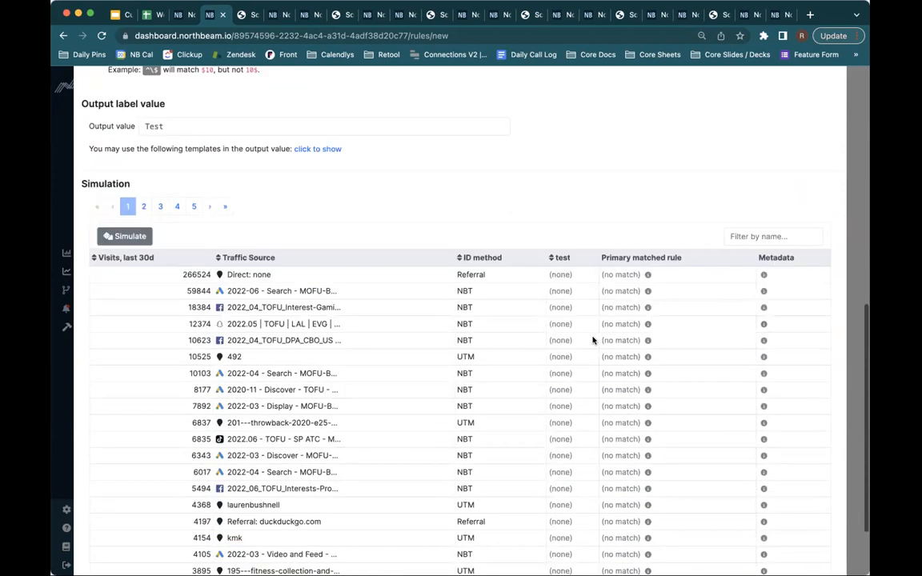
scroll(593, 340, "down", 2)
left_click_drag(341, 374, 265, 373)
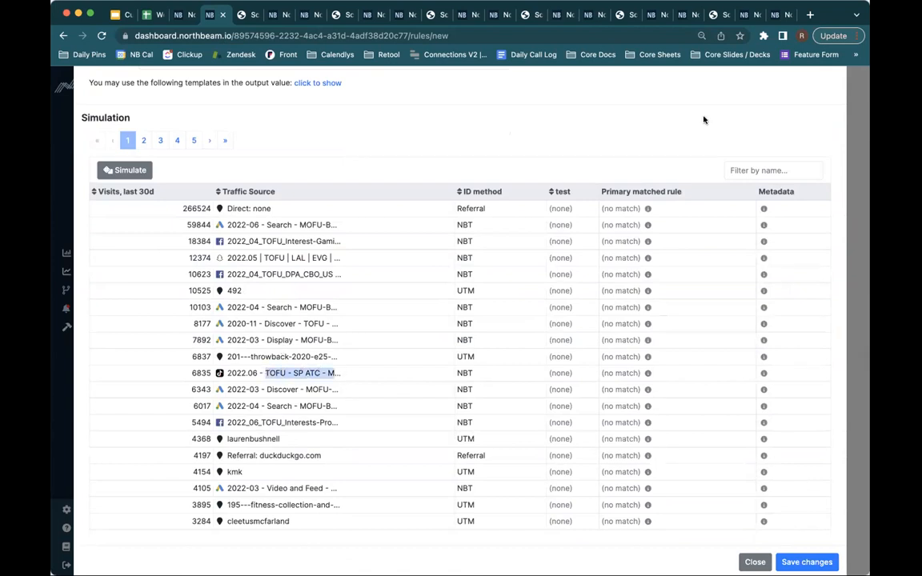
left_click(741, 168)
mouse_move(762, 374)
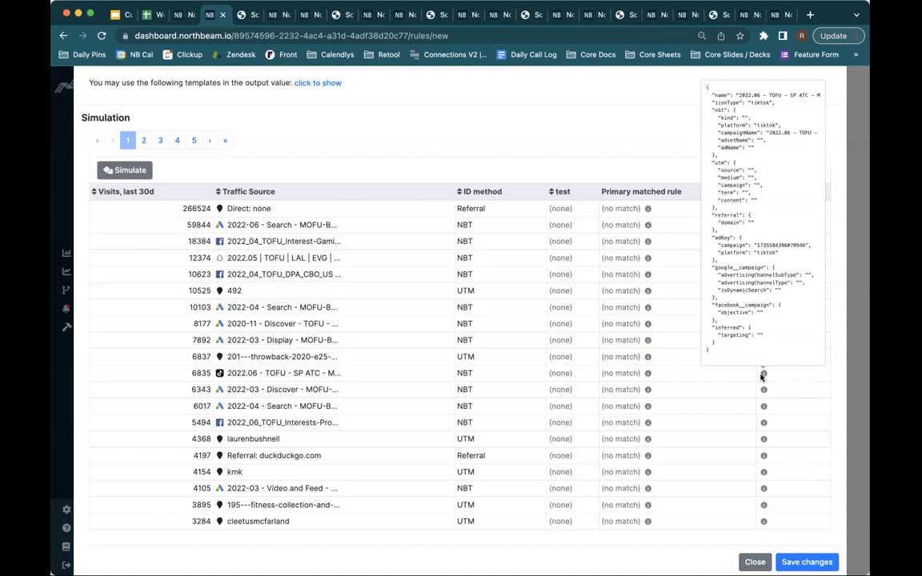
double_click(767, 125)
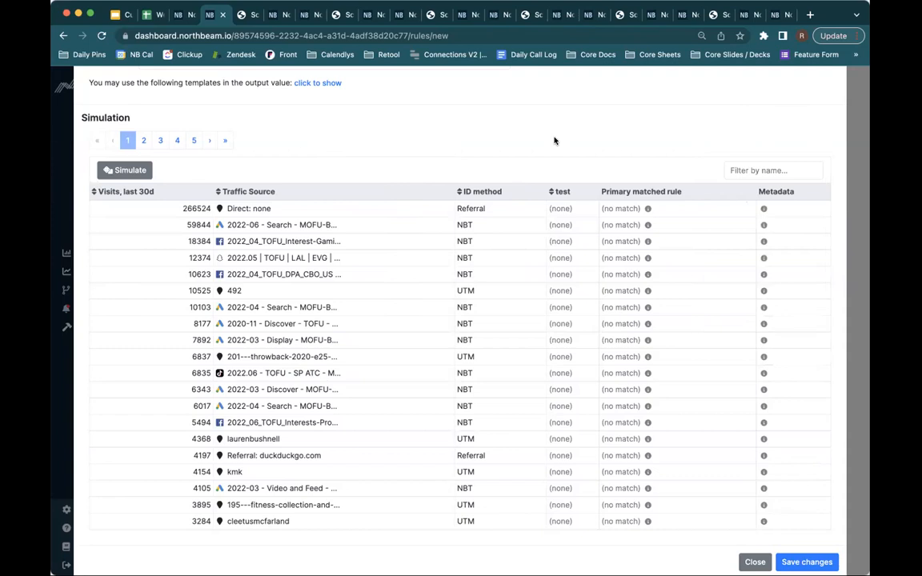
scroll(554, 141, "up", 10)
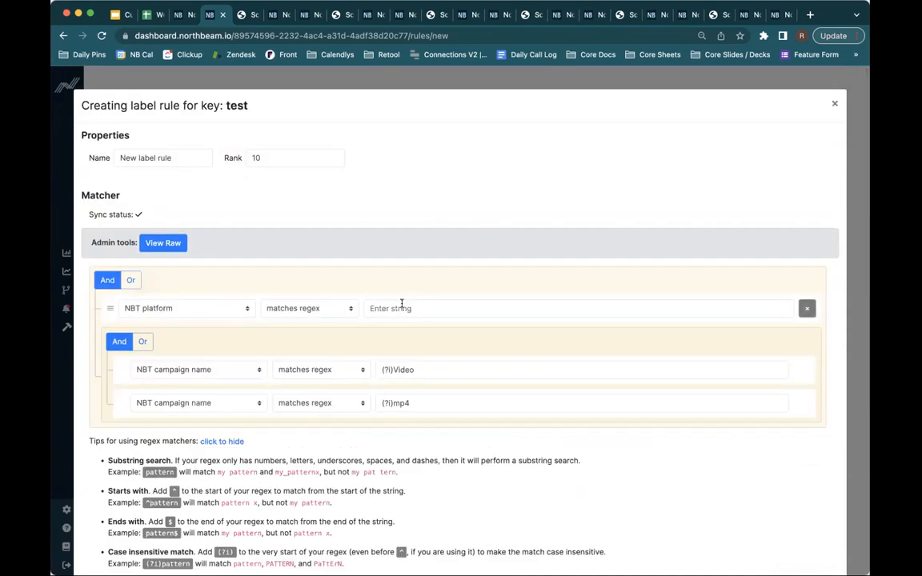
Set the NBT platform condition's regex to the case-insensitive pattern (?i)tiktok
left_click(228, 310)
left_click(366, 301)
left_click(403, 312)
type("tiktok")
left_click_drag(391, 369, 381, 369)
key("super+c")
left_click(371, 309)
key("super+v")
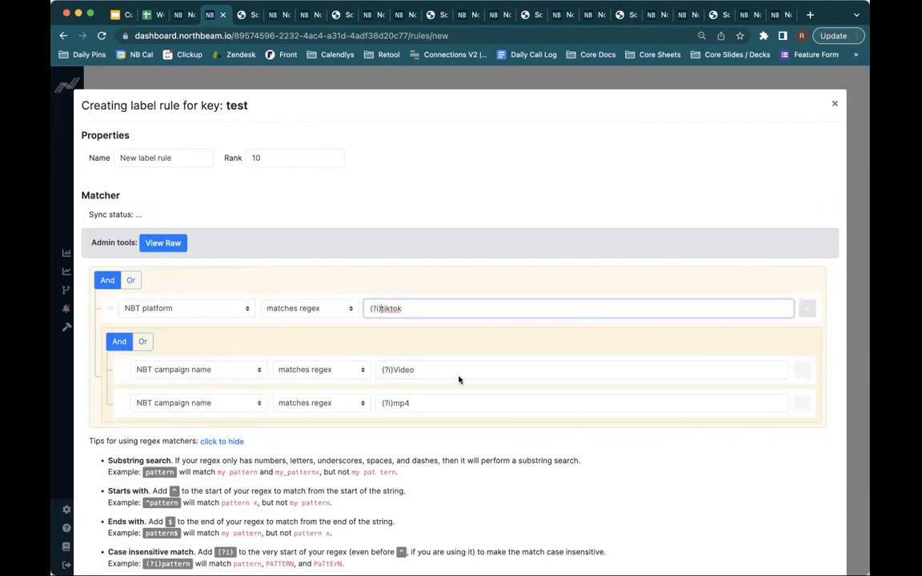
scroll(458, 379, "down", 15)
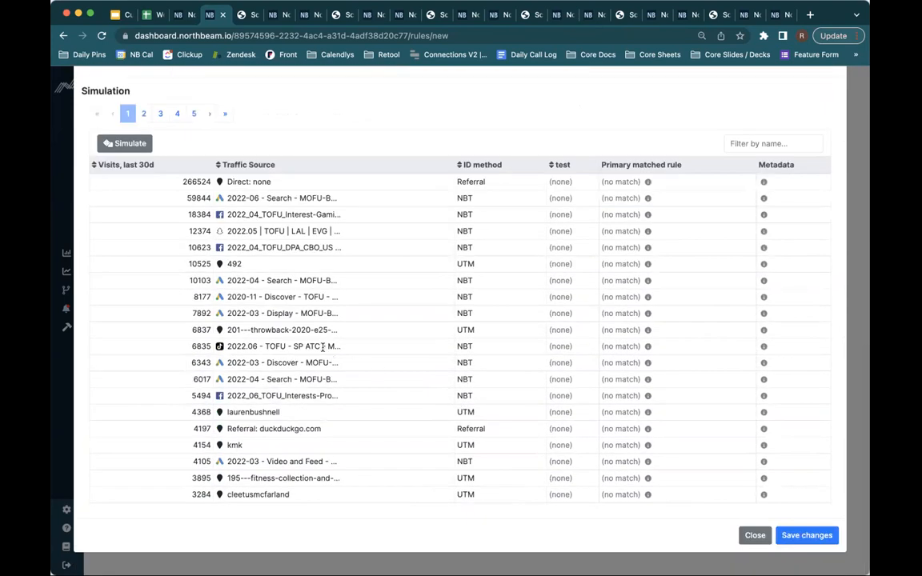
Change the nested group's two NBT campaign name regexes to (?i)ATC and (?i)Add to cart
scroll(323, 347, "up", 15)
double_click(403, 311)
type("AT")
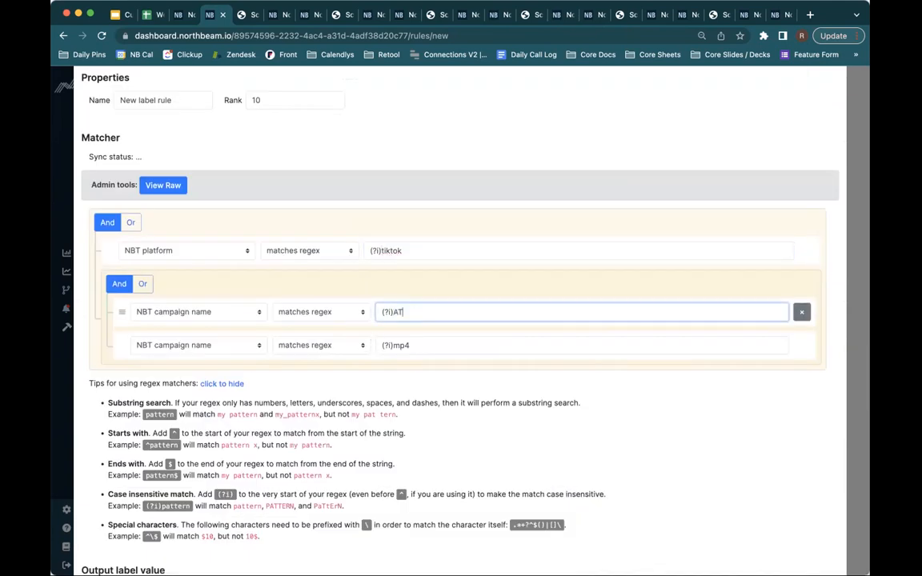
type("C")
triple_click(401, 345)
key("super+v")
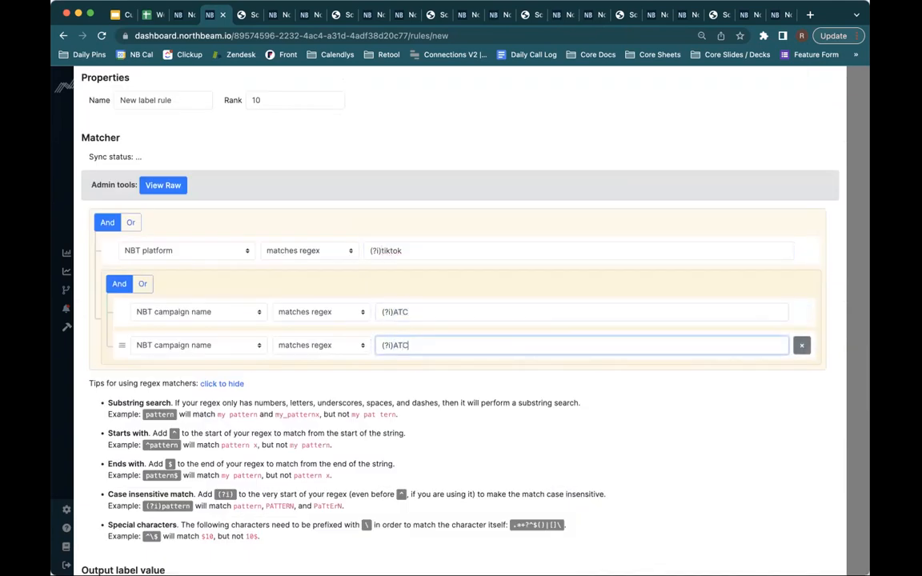
key("BackSpace")
key("BackSpace")
type("dd to cart")
Set the output label value to ATC and simulate the rule, checking the TikTok campaign's metadata
scroll(229, 381, "down", 5)
double_click(168, 292)
type("ATC")
left_click(126, 401)
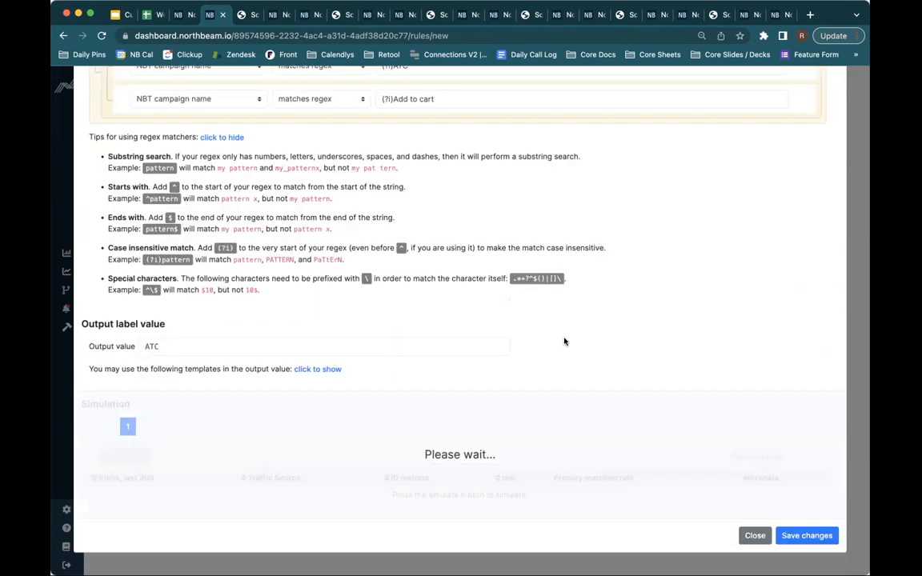
scroll(565, 342, "down", 5)
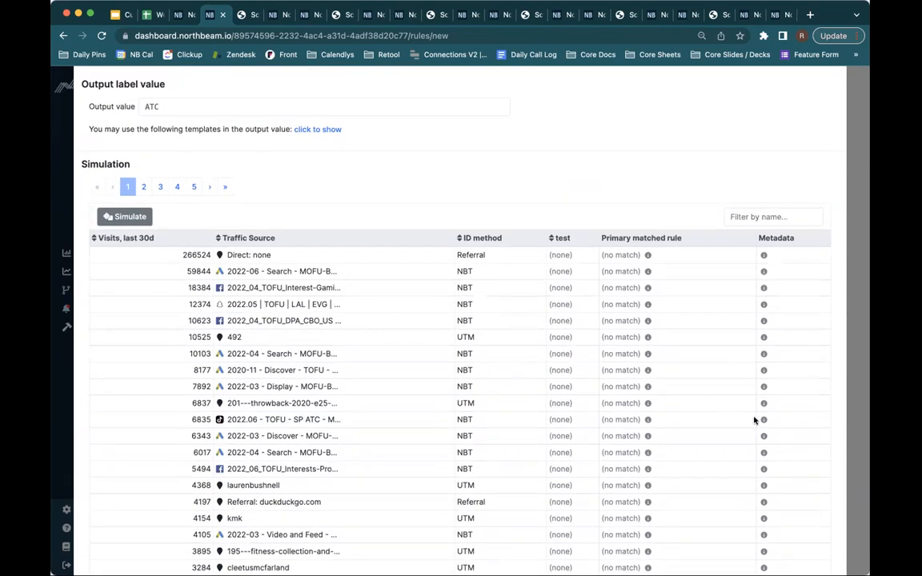
mouse_move(759, 420)
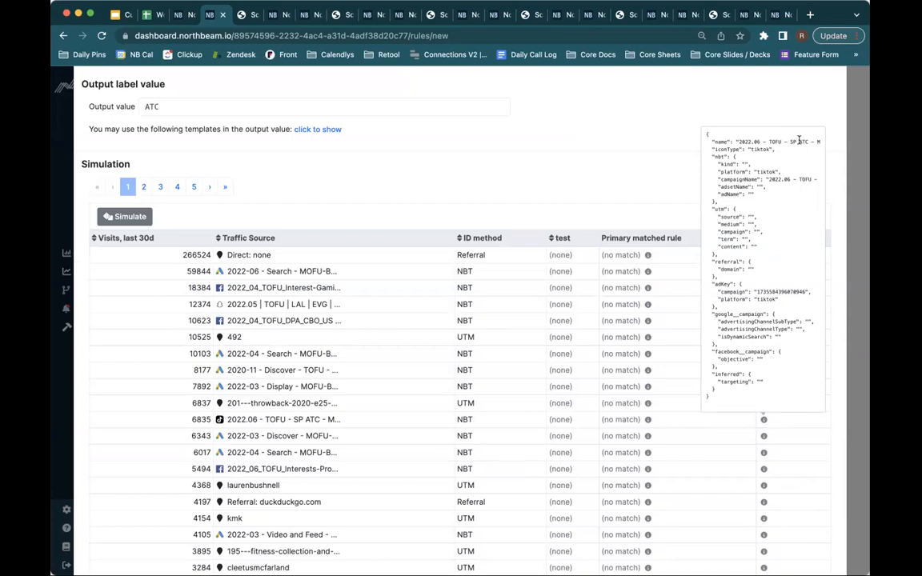
Re-enter the nested group's first NBT campaign name regex as (?i)ATC
scroll(480, 193, "up", 10)
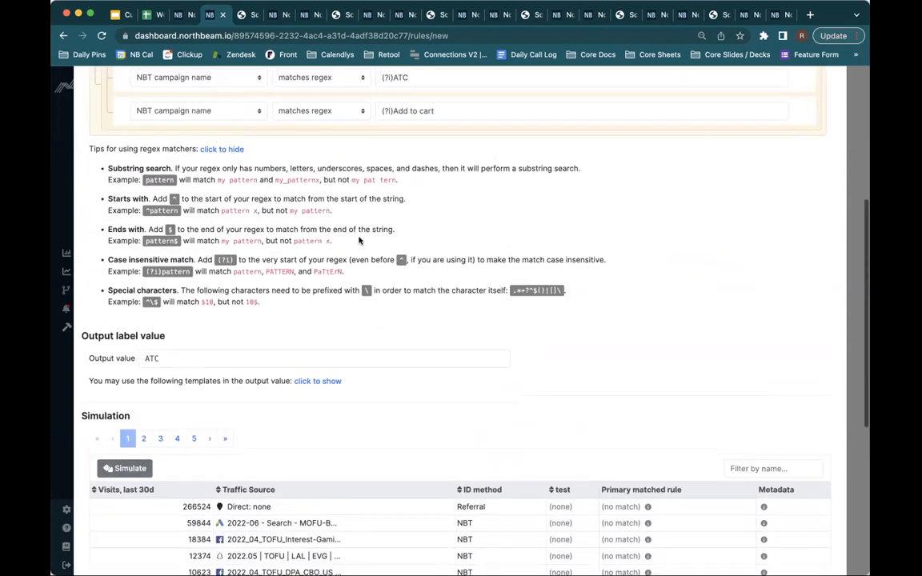
left_click(415, 259)
triple_click(404, 257)
type("ATC")
left_click_drag(393, 292, 383, 290)
key("super+c")
left_click(383, 258)
key("super+v")
left_click(462, 290)
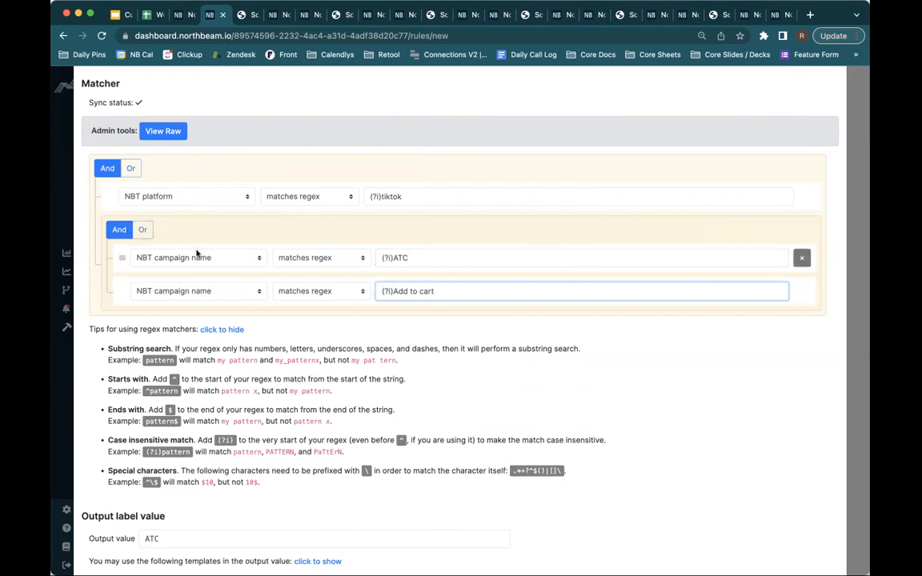
Switch the nested group of campaign name conditions to Or and rerun the simulation
left_click(346, 335)
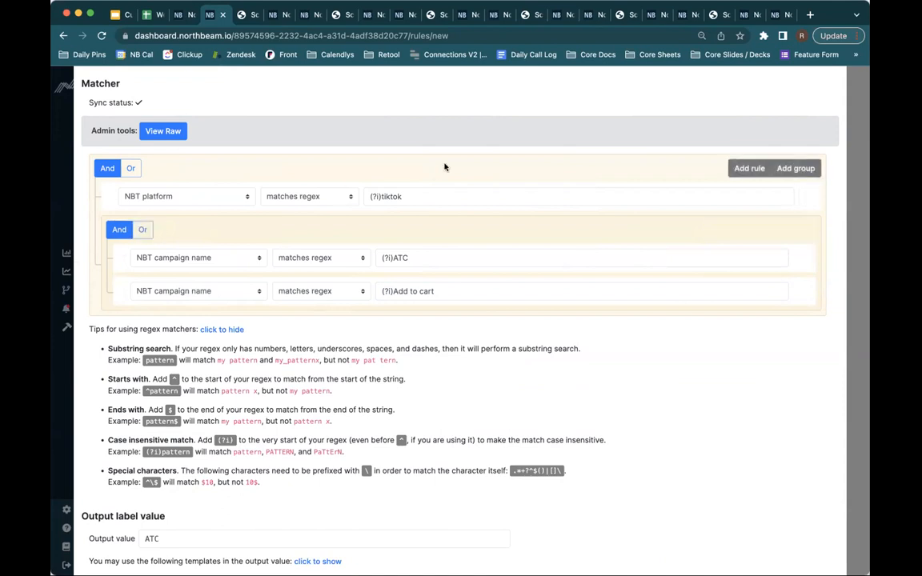
left_click_drag(435, 200, 345, 185)
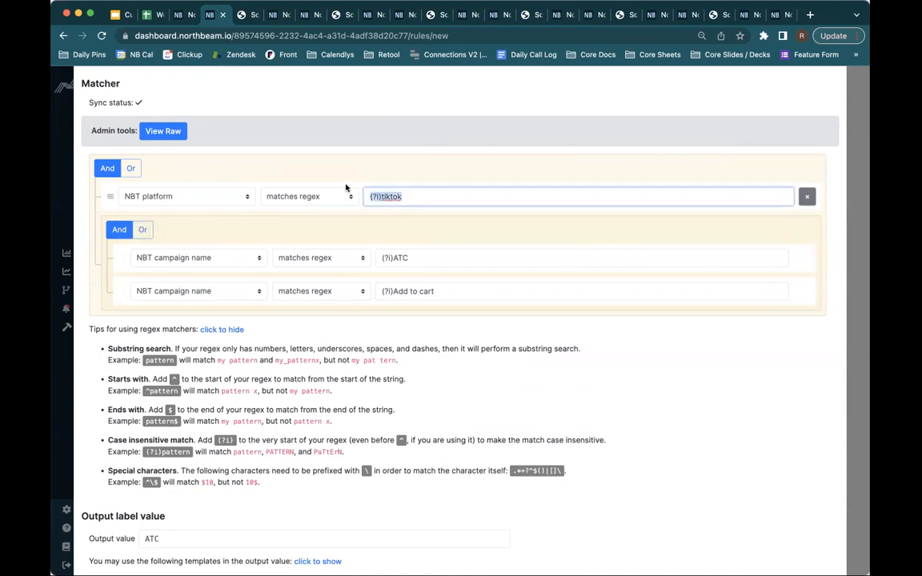
left_click(397, 251)
left_click_drag(415, 258, 380, 257)
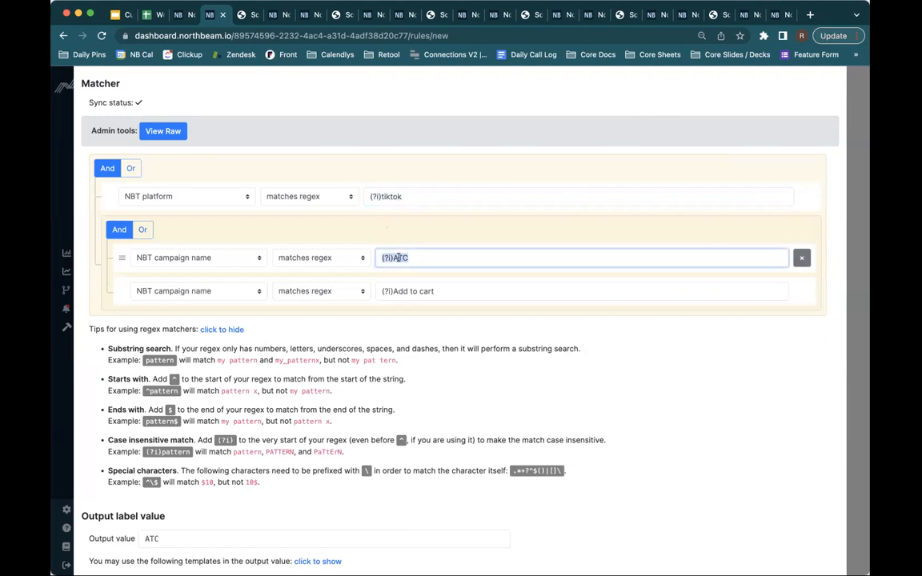
left_click_drag(392, 291, 444, 285)
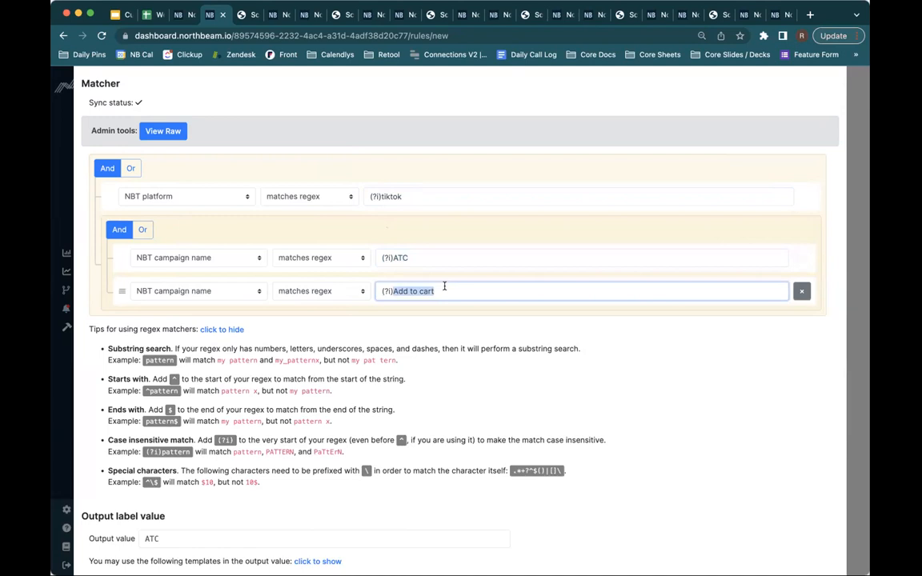
left_click(143, 230)
scroll(392, 437, "down", 5)
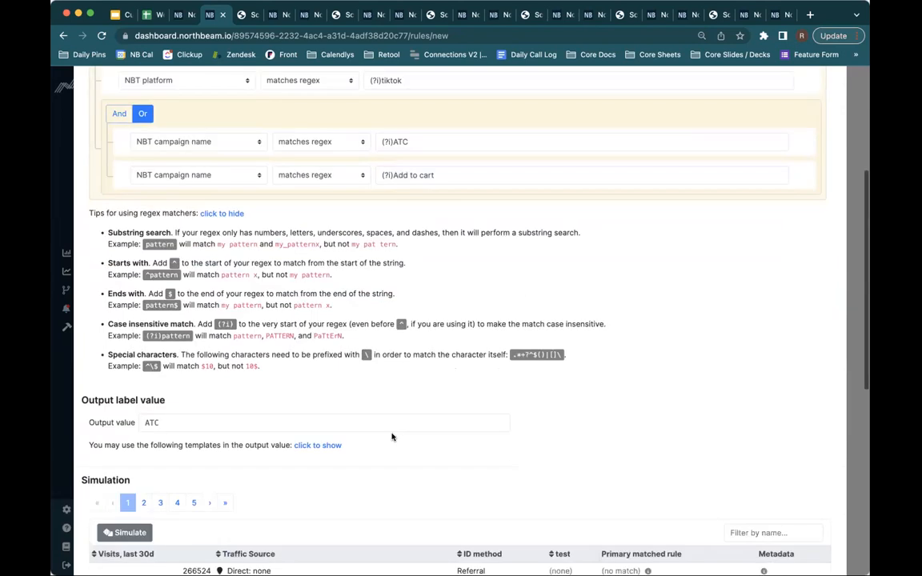
left_click(126, 260)
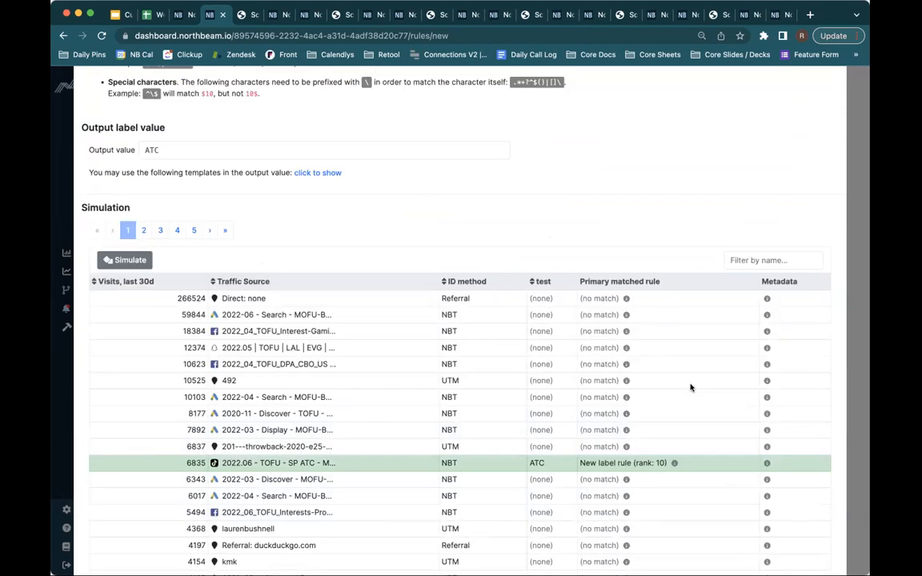
Inspect the TikTok campaign's metadata in the simulation results and close the rule without saving it
mouse_move(767, 465)
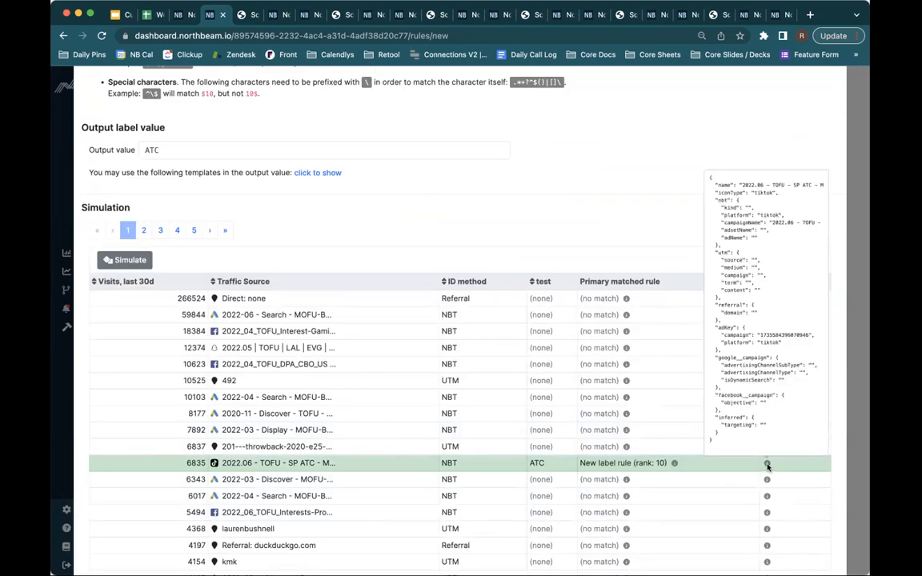
scroll(767, 466, "down", 3)
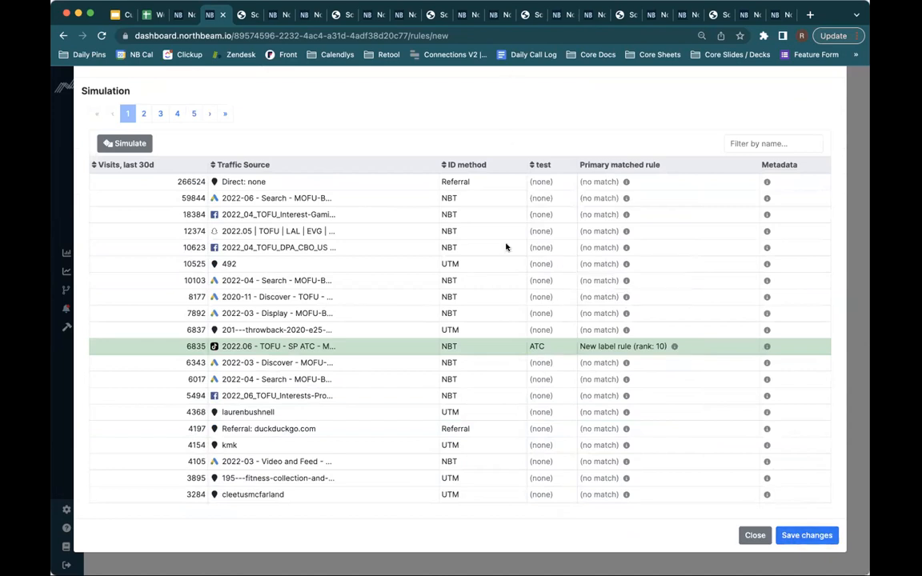
scroll(504, 242, "up", 10)
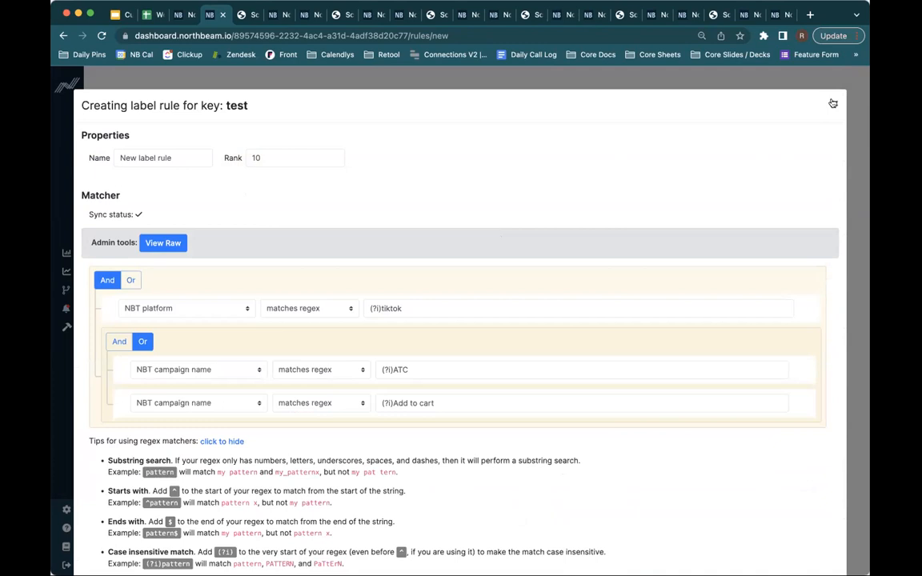
left_click(752, 87)
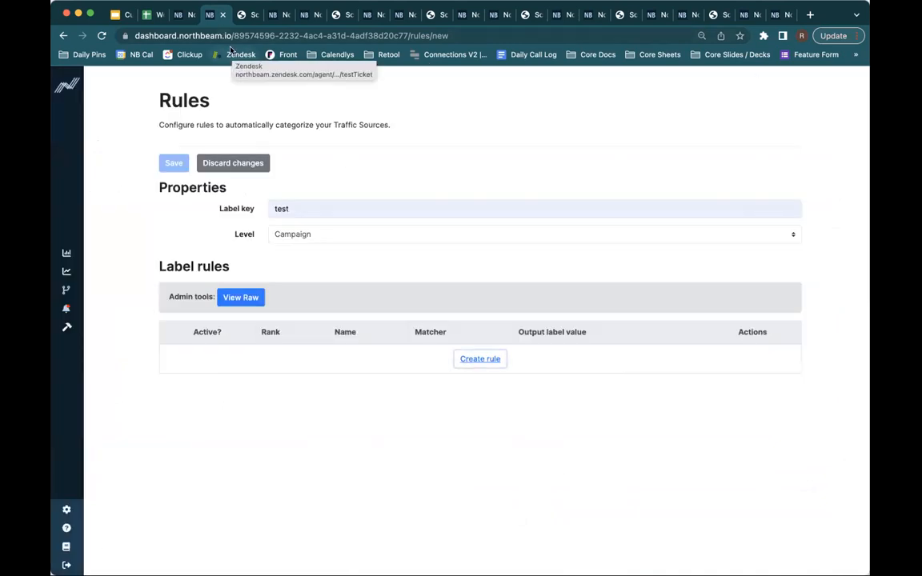
Switch to the Custom Labeling deck in Google Slides and start the slideshow from the Q&A slide
left_click(121, 15)
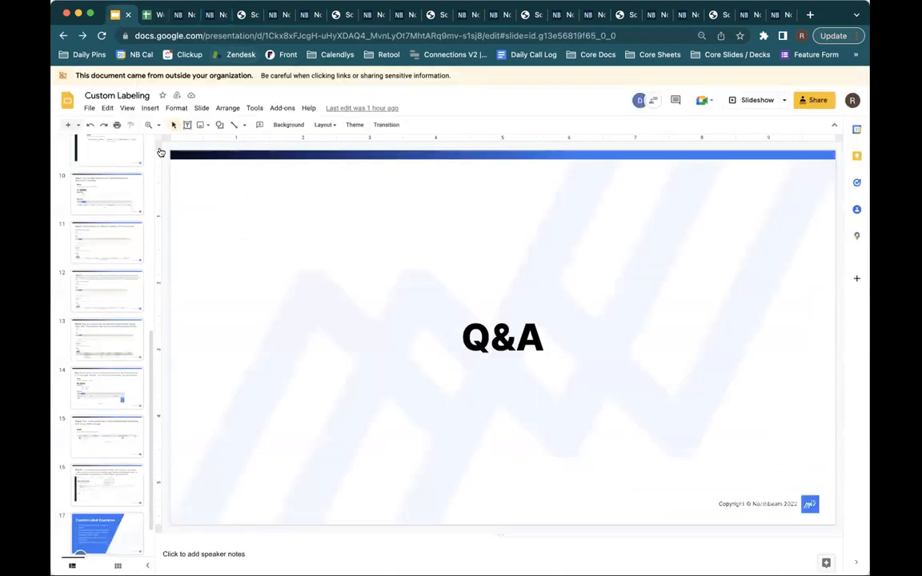
left_click(149, 108)
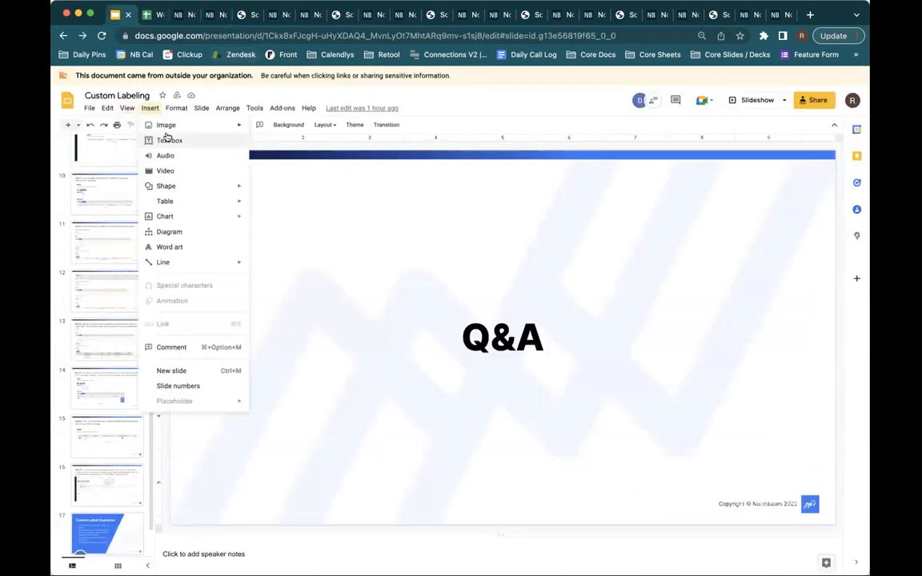
mouse_move(127, 108)
left_click(139, 126)
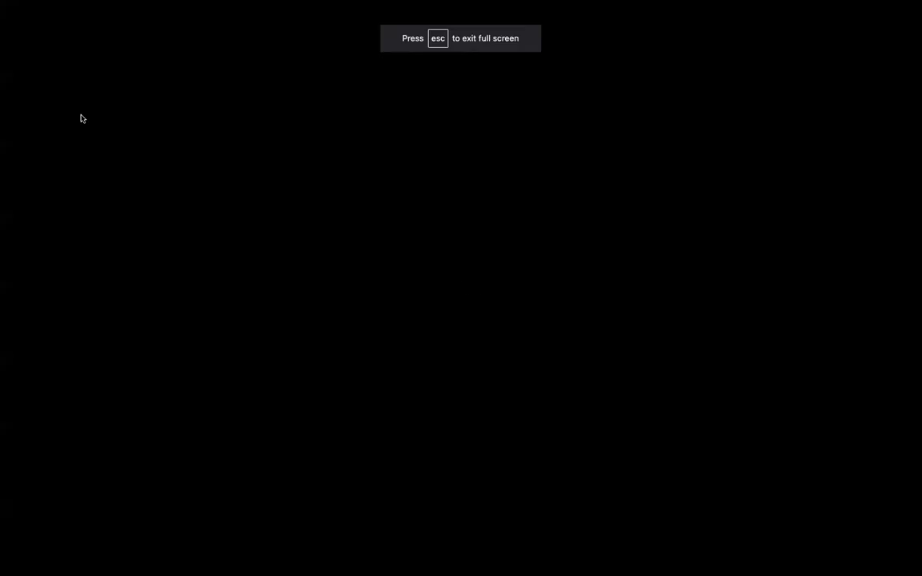